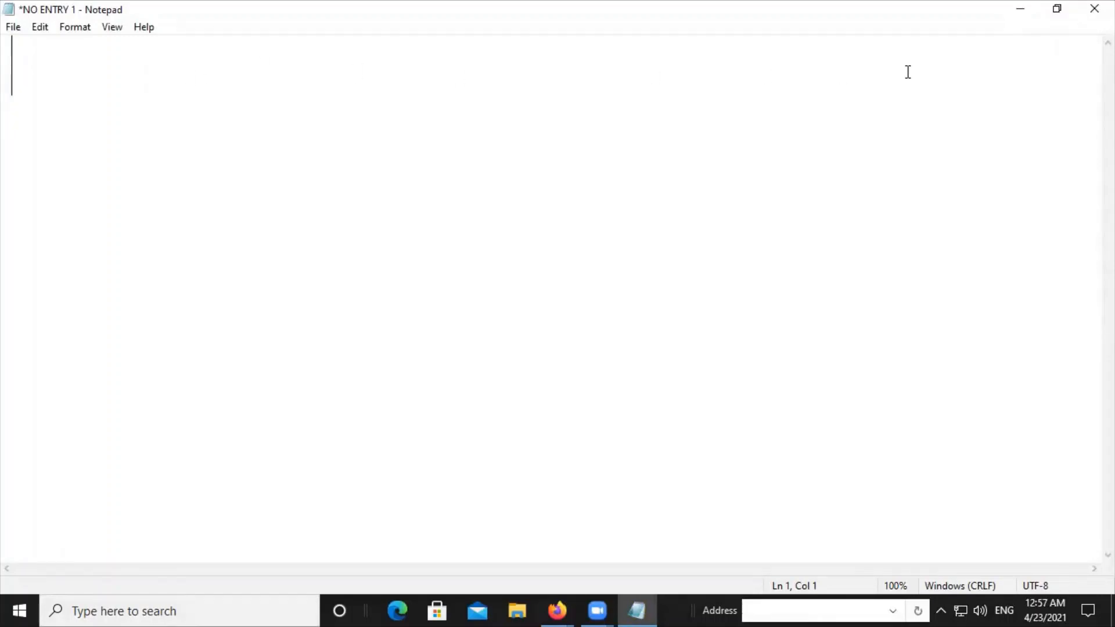
Minimize and bring back the NO ENTRY 1 window, reduce it to a smaller floating size, and maximize it again
{"action": "left_click", "coordinate": [1019, 11]}
{"action": "left_click", "coordinate": [641, 604]}
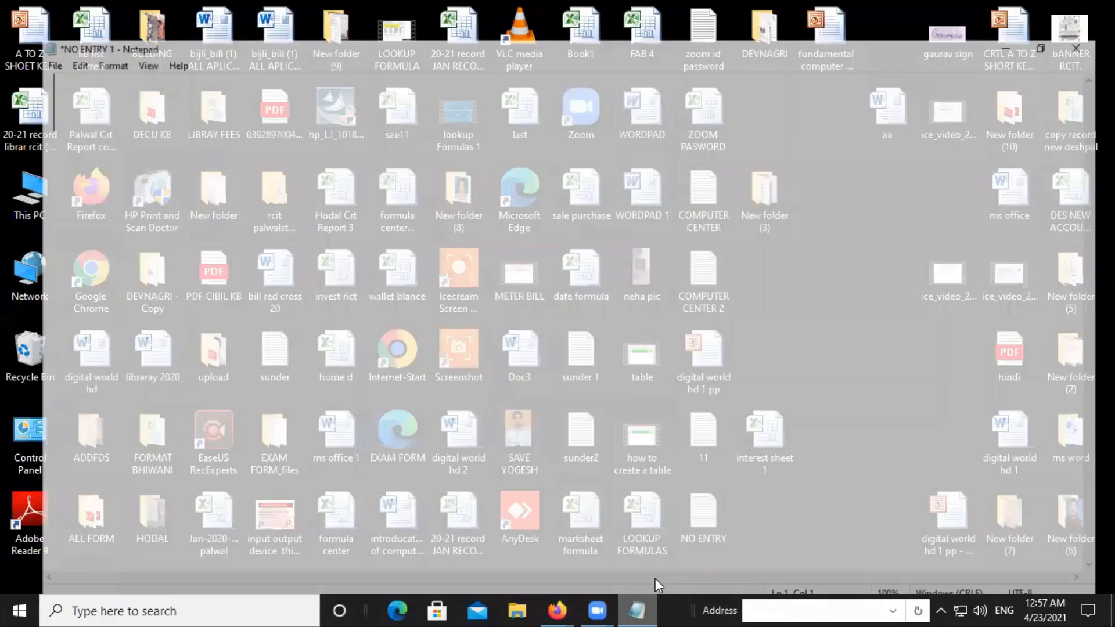
{"action": "left_click", "coordinate": [1062, 10]}
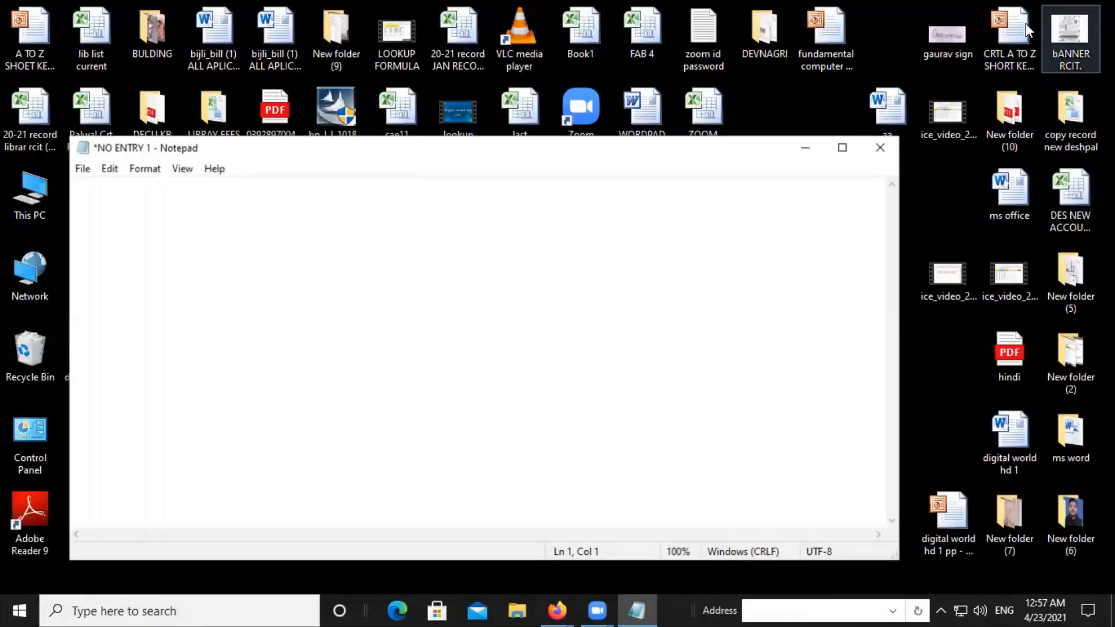
{"action": "left_click", "coordinate": [848, 149]}
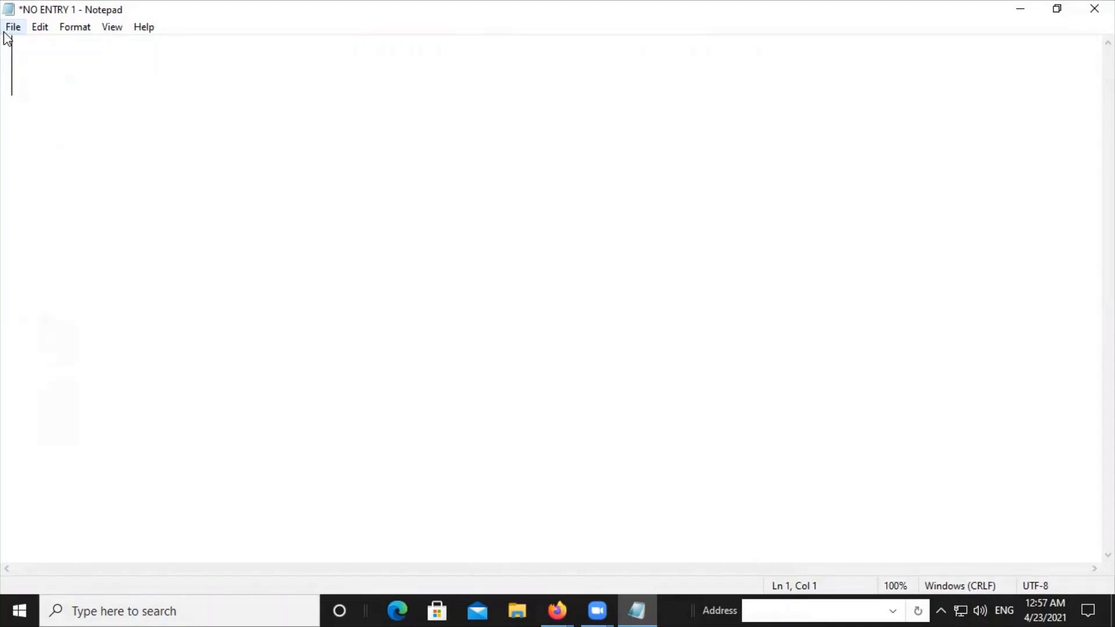
Enter the text "NO ENTRY WITH OUT PERMISSION" on the first line and start a new line below it
{"action": "type", "text": "NO EN"}
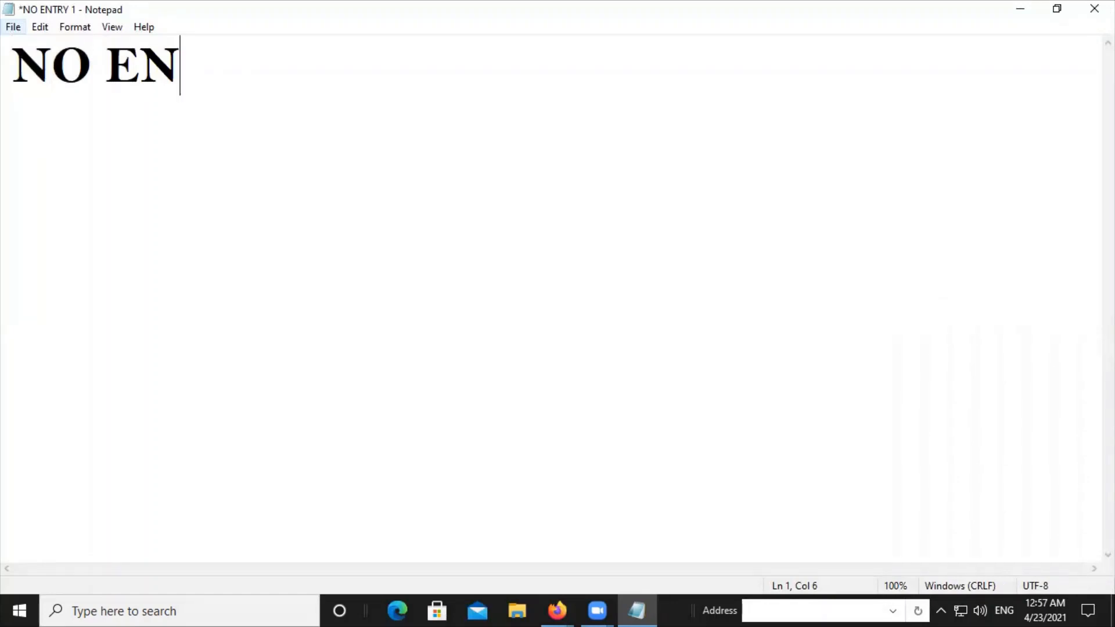
{"action": "type", "text": "TRY "}
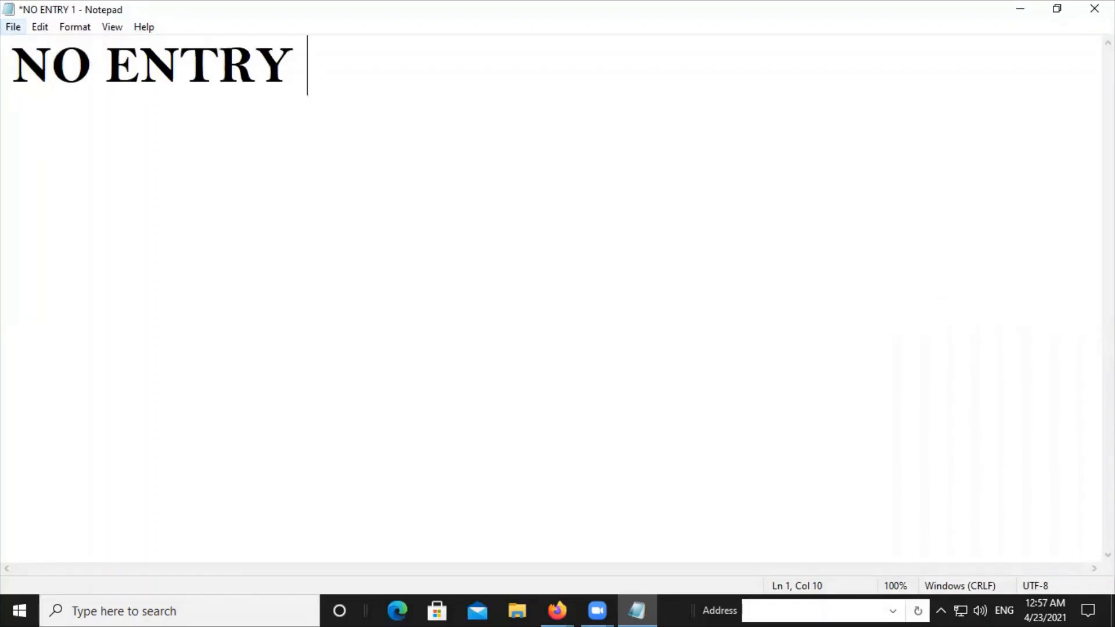
{"action": "type", "text": "WITH "}
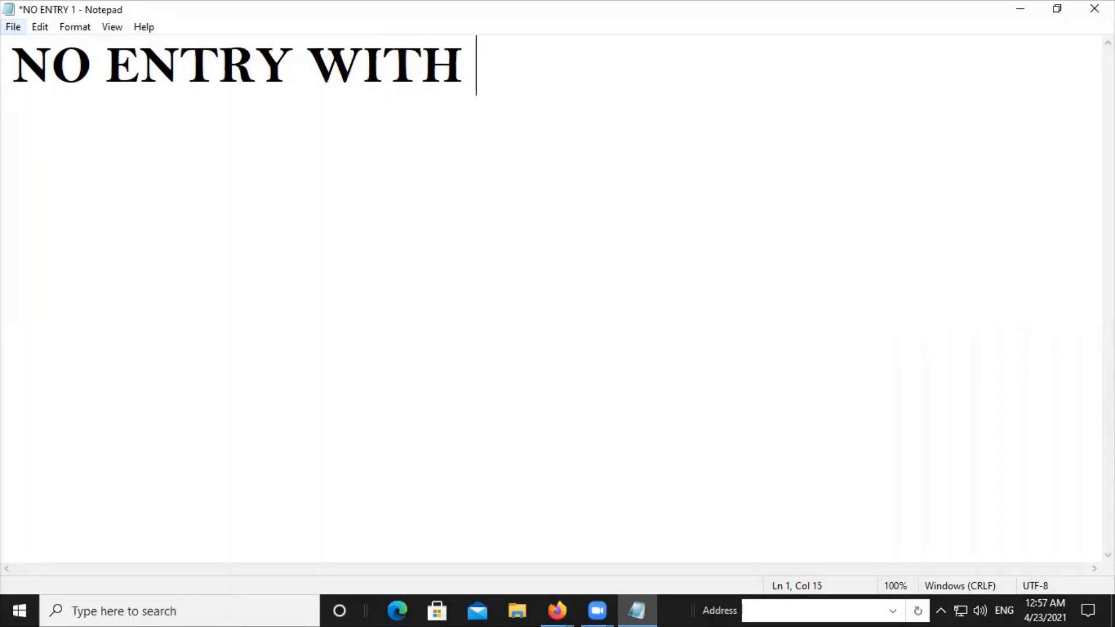
{"action": "type", "text": "P"}
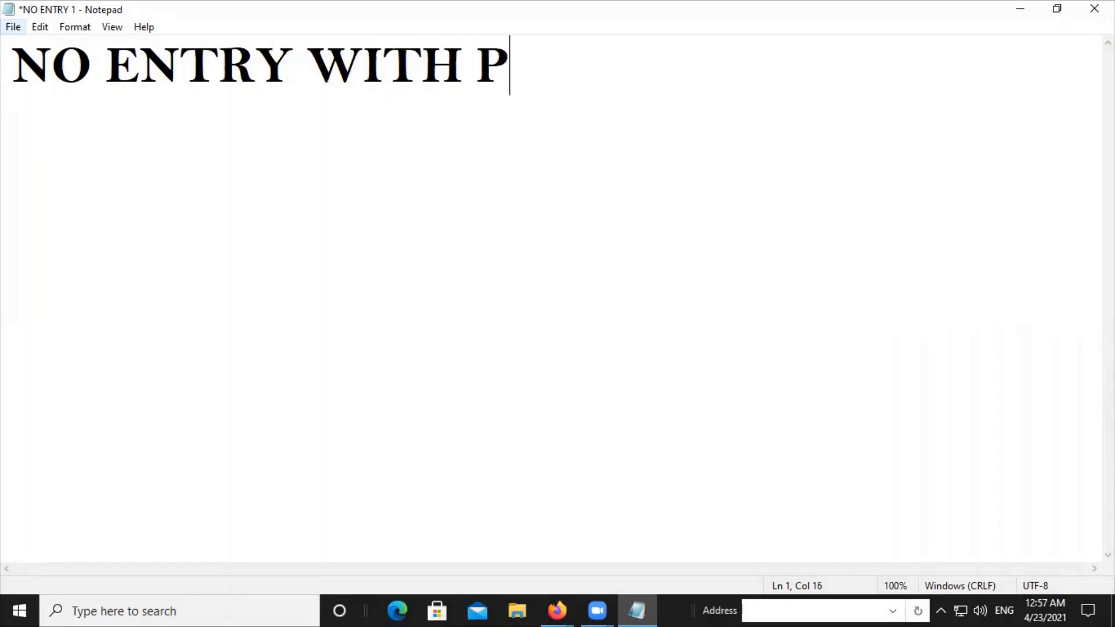
{"action": "type", "text": "OUT"}
{"action": "key", "text": "BackSpace"}
{"action": "key", "text": "BackSpace"}
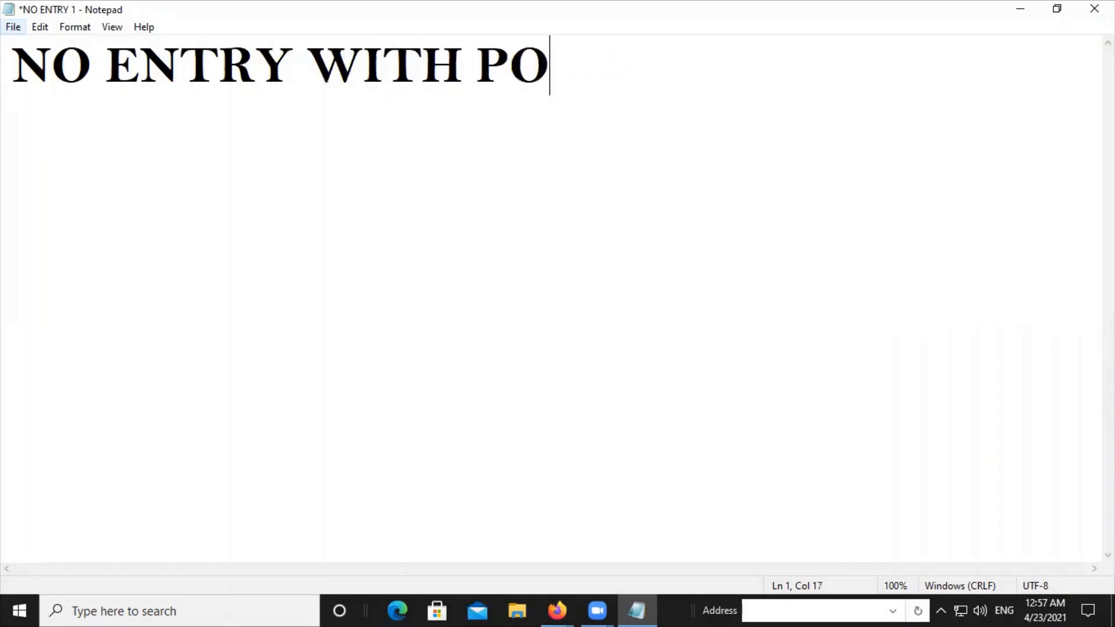
{"action": "key", "text": "BackSpace"}
{"action": "key", "text": "BackSpace"}
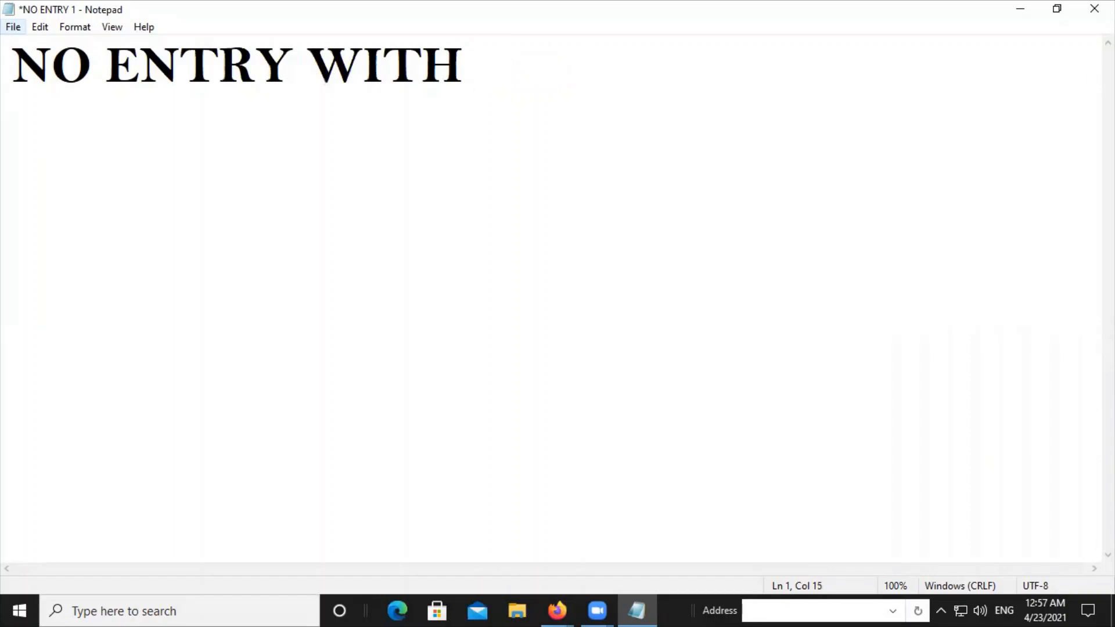
{"action": "type", "text": "OUT"}
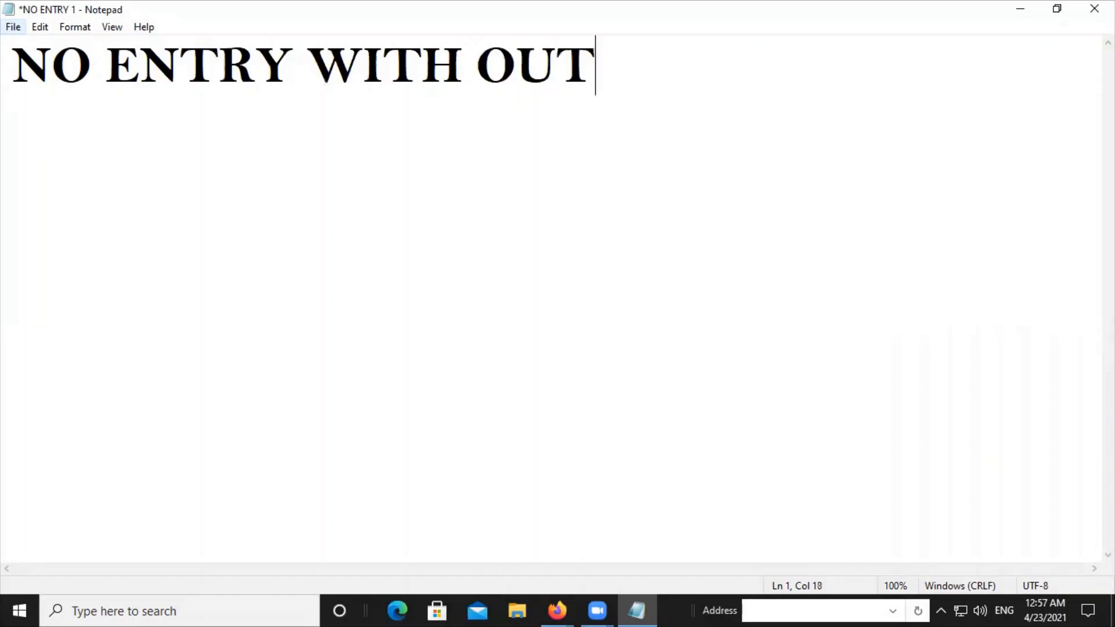
{"action": "type", "text": " PERM"}
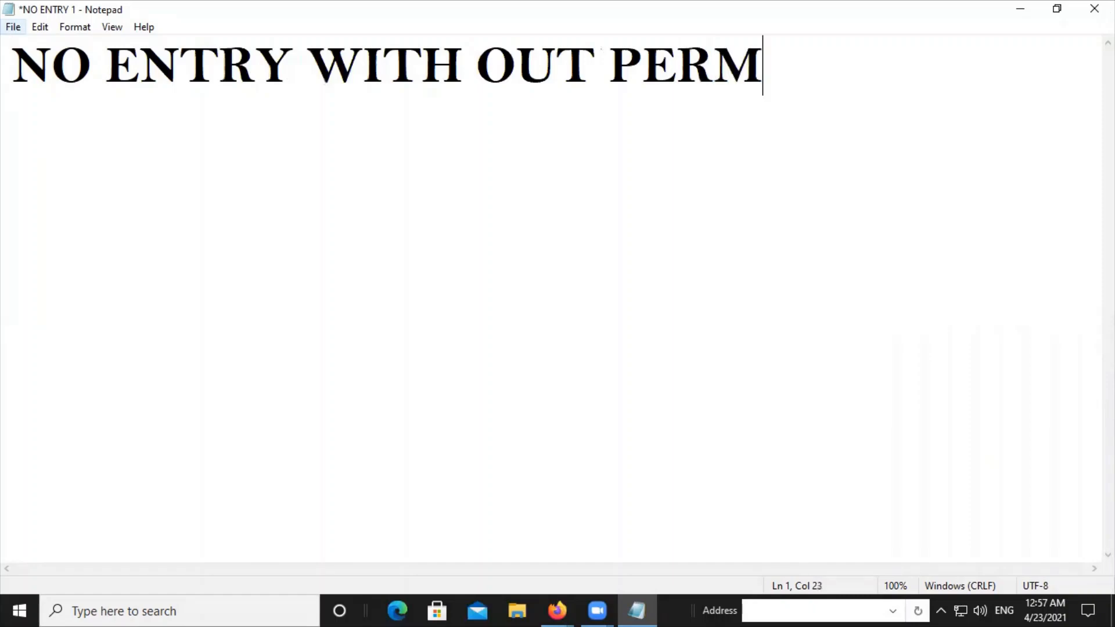
{"action": "type", "text": "ISSIO"}
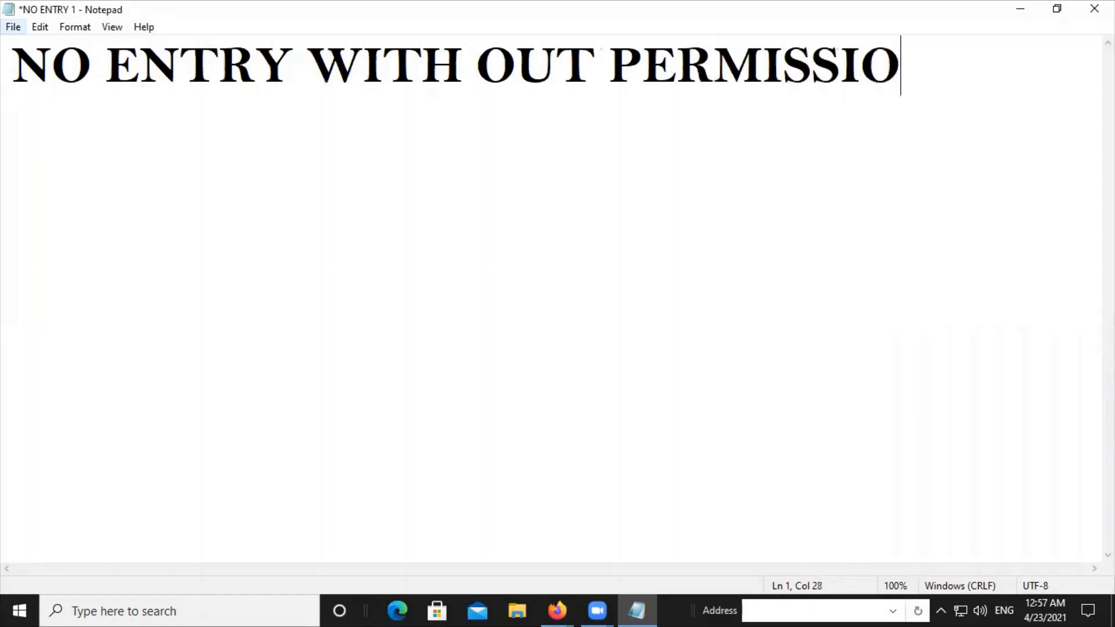
{"action": "type", "text": "N"}
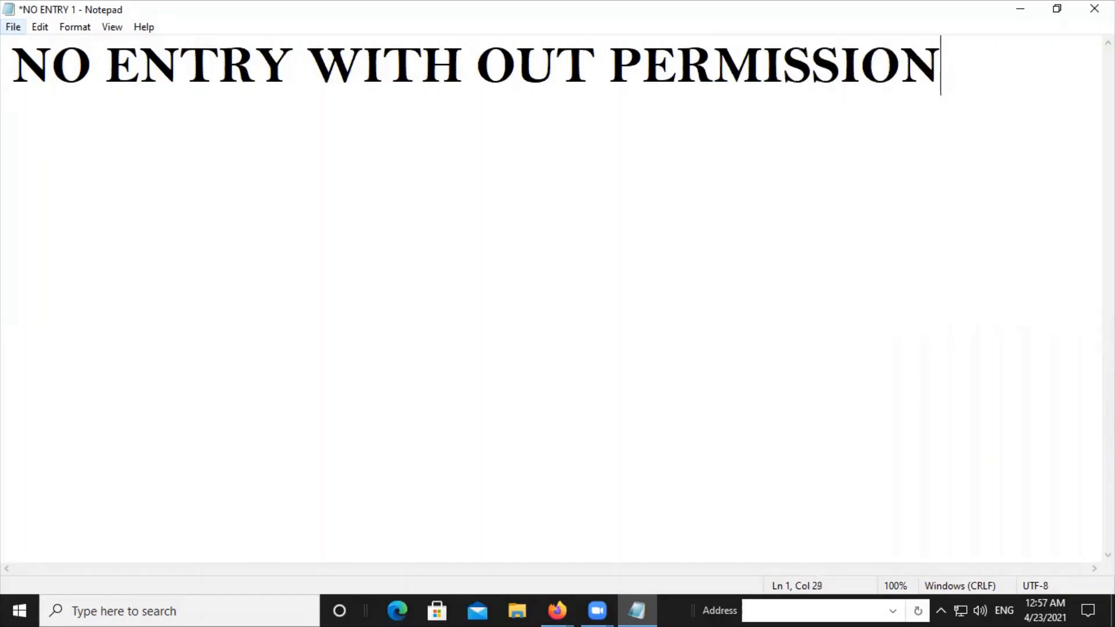
{"action": "key", "text": "Return"}
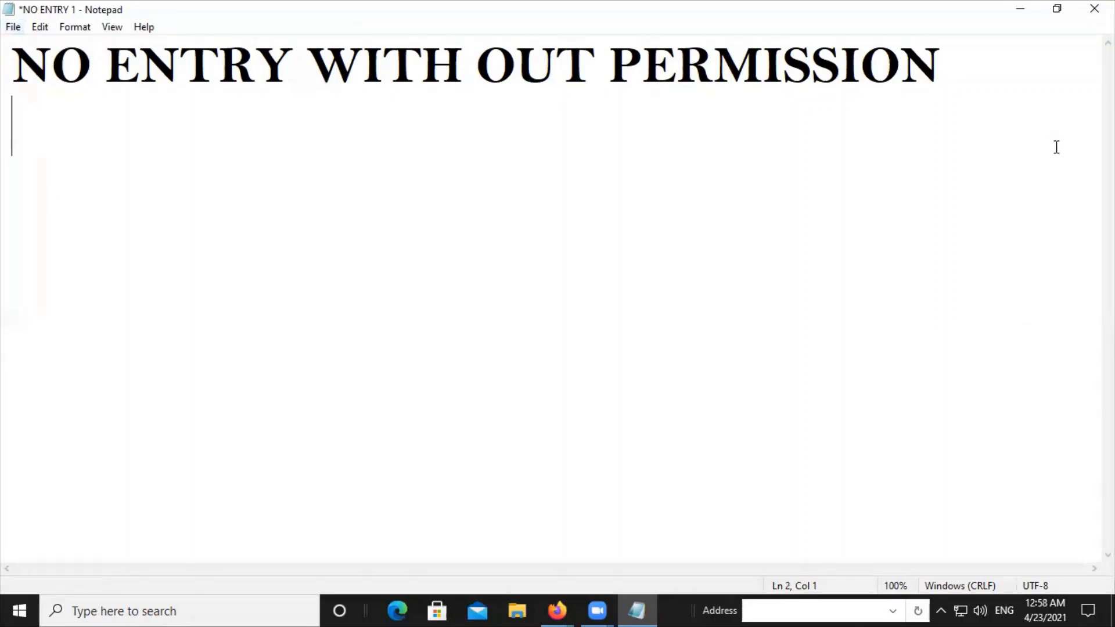
Start a new blank document, saving the changes to NO ENTRY 1.txt
{"action": "left_click", "coordinate": [13, 28]}
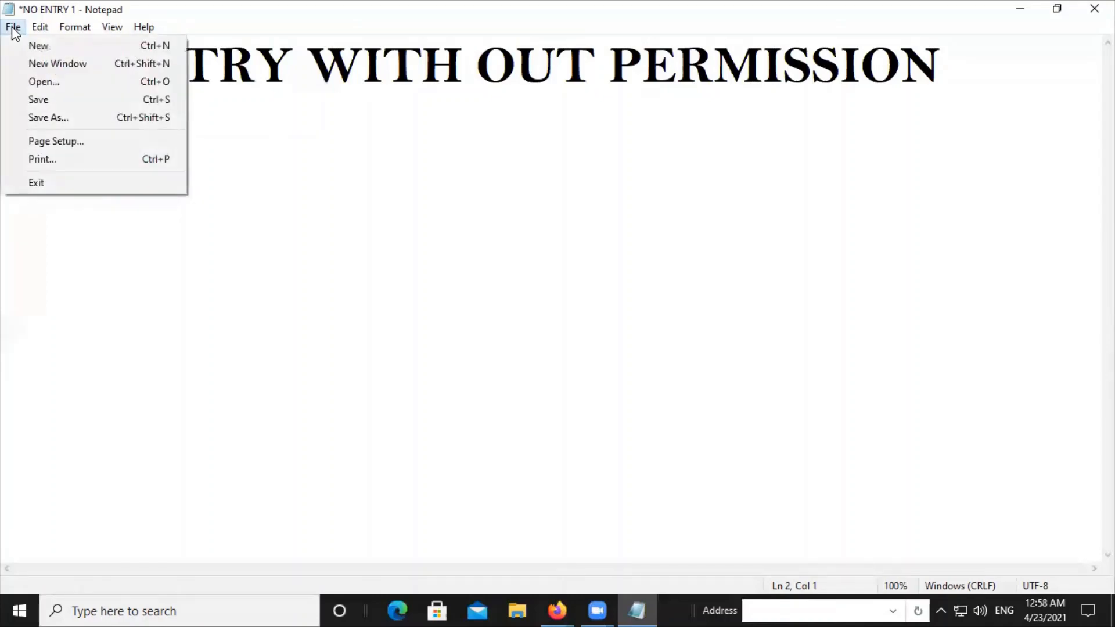
{"action": "left_click", "coordinate": [29, 51]}
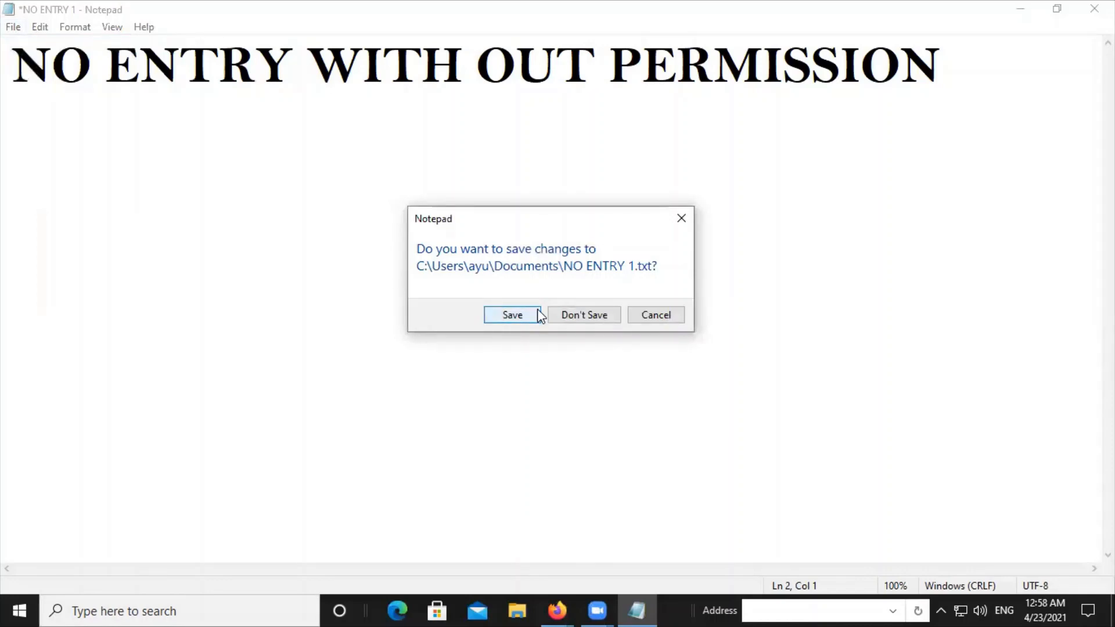
{"action": "left_click", "coordinate": [519, 318]}
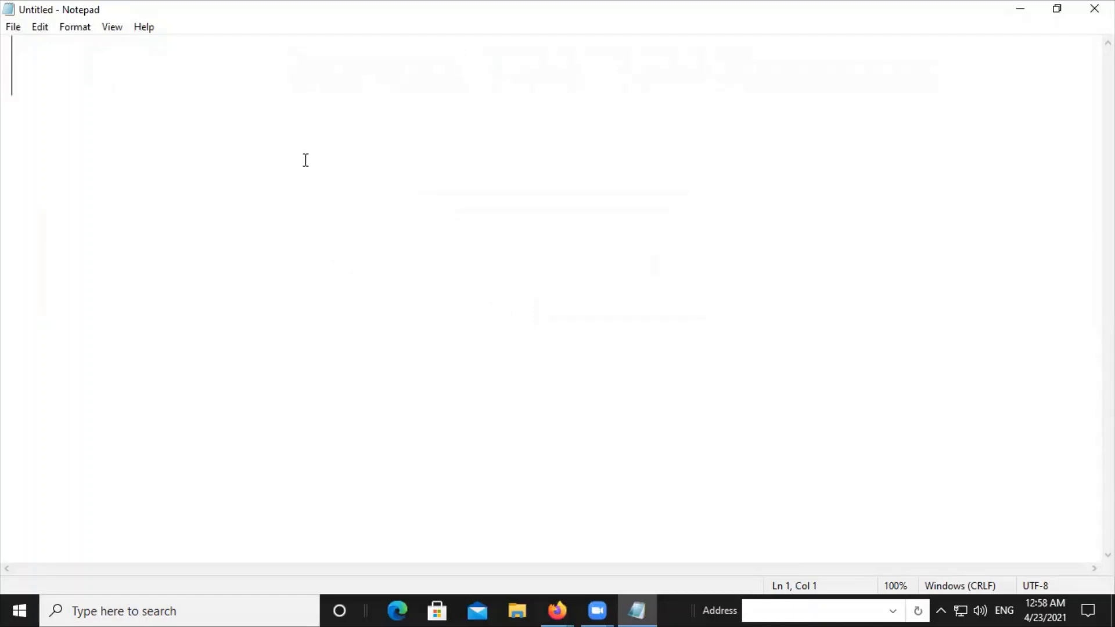
Open an additional blank Notepad window and close it
{"action": "left_click", "coordinate": [13, 27]}
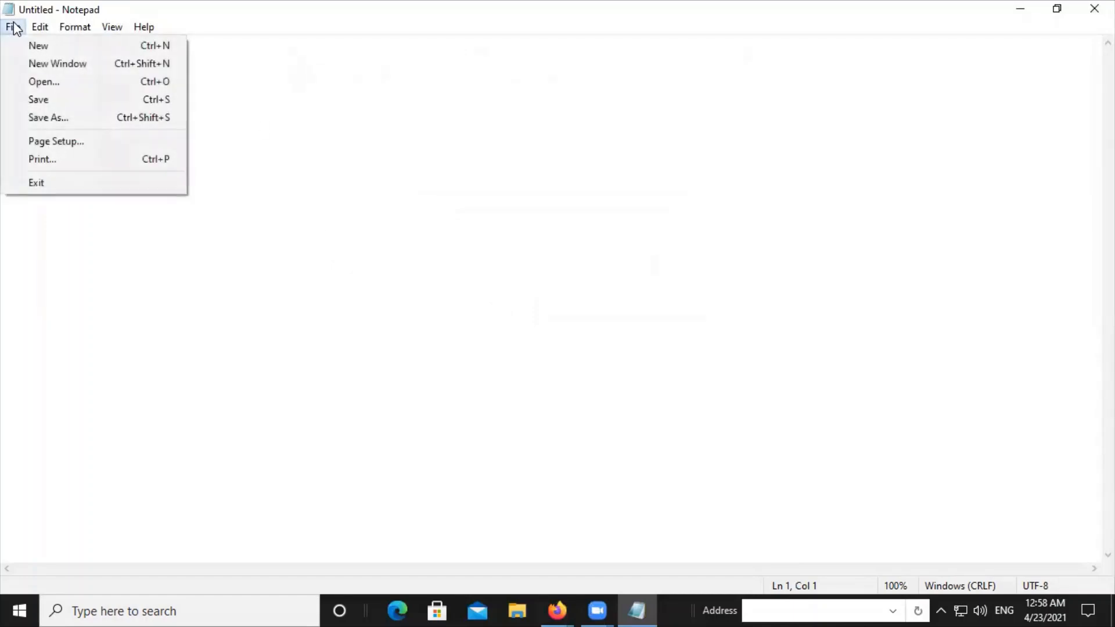
{"action": "left_click", "coordinate": [46, 65]}
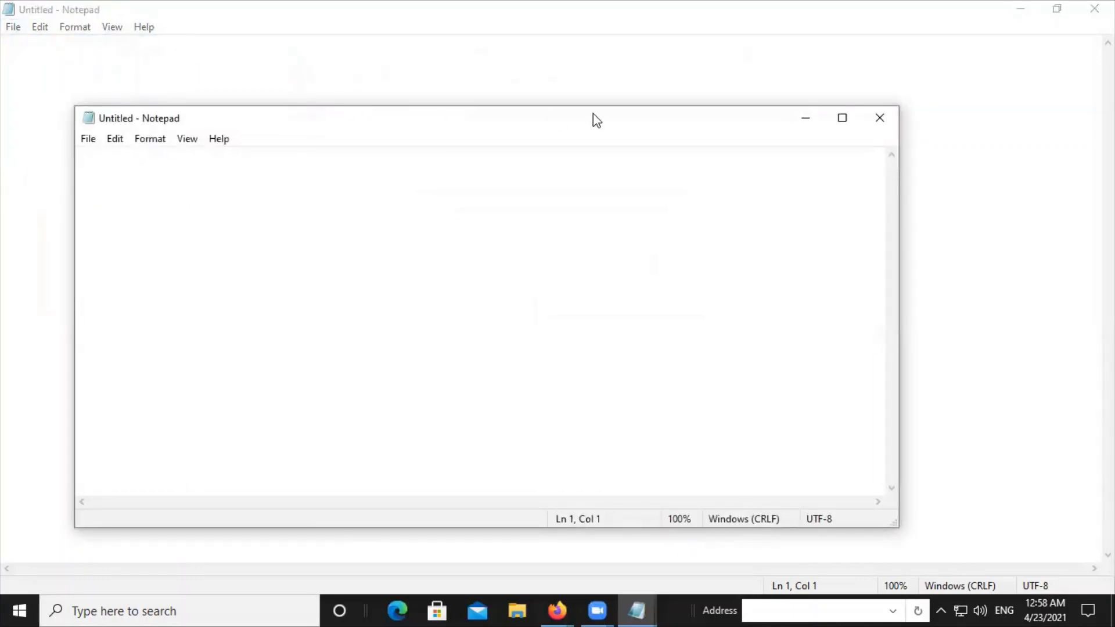
{"action": "left_click", "coordinate": [881, 116]}
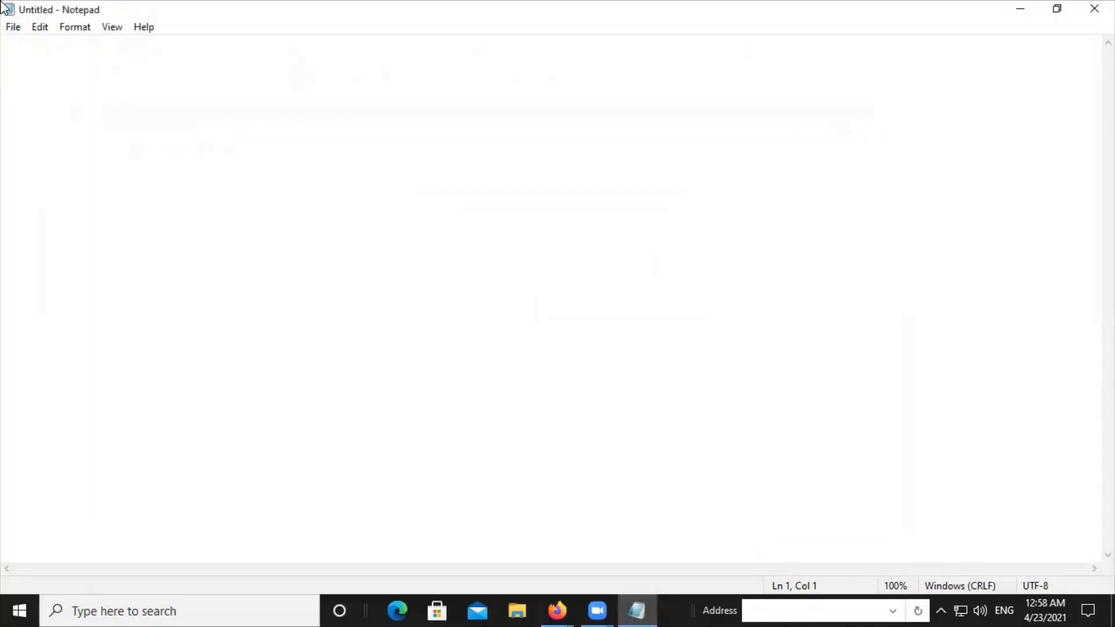
Bring up the dialog for opening an existing text document
{"action": "left_click", "coordinate": [12, 27]}
{"action": "left_click", "coordinate": [16, 28]}
{"action": "left_click", "coordinate": [18, 29]}
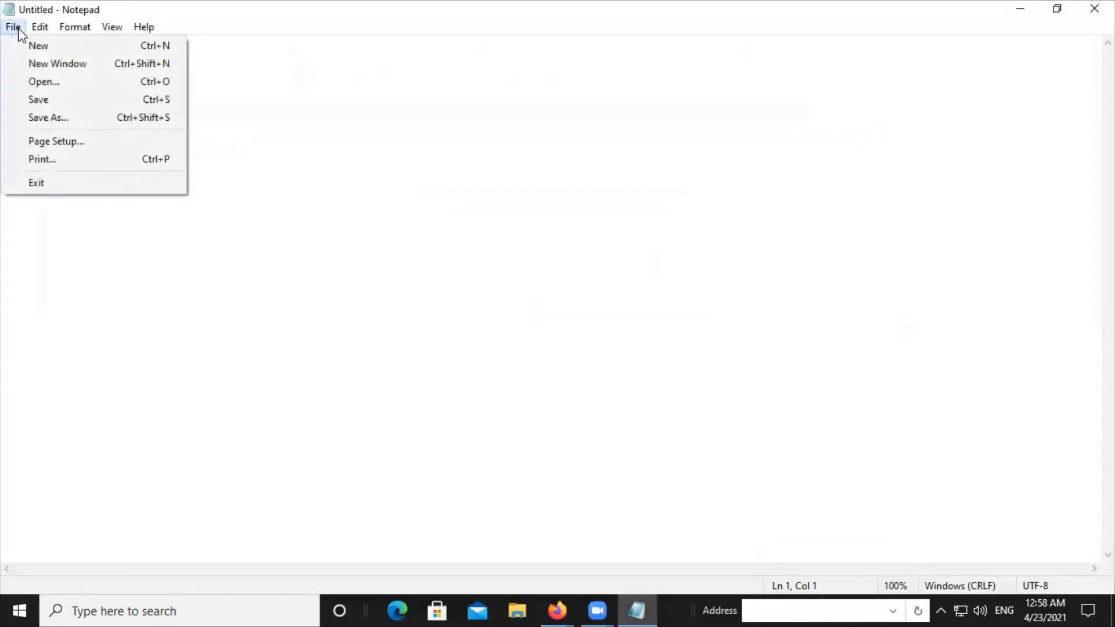
{"action": "left_click", "coordinate": [40, 82]}
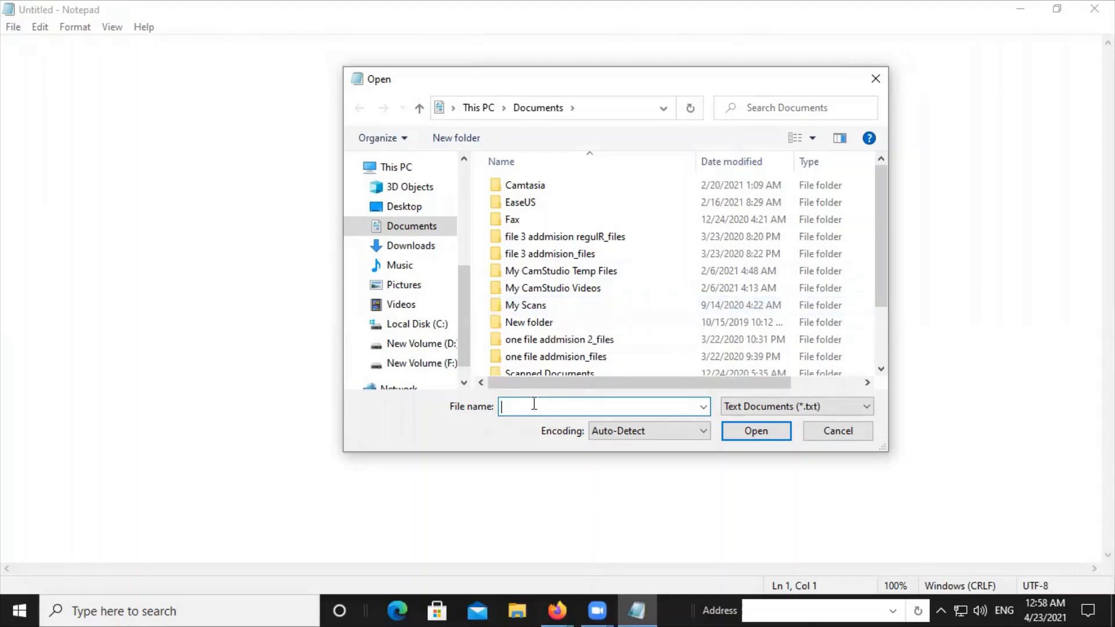
{"action": "type", "text": "ENTRY"}
{"action": "left_click", "coordinate": [704, 407]}
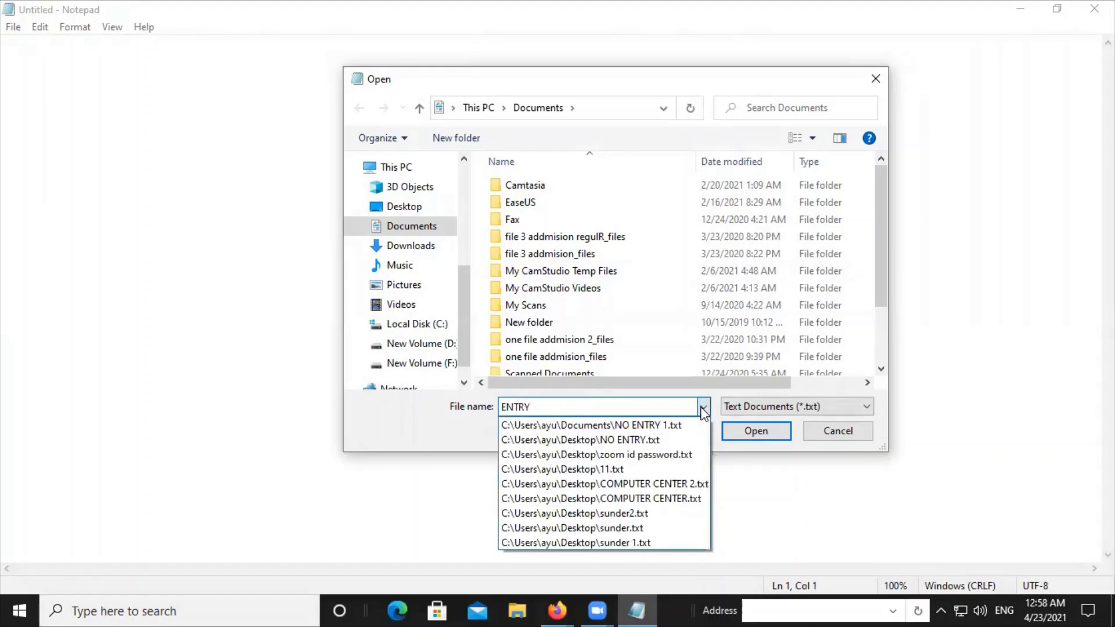
{"action": "left_click", "coordinate": [703, 408]}
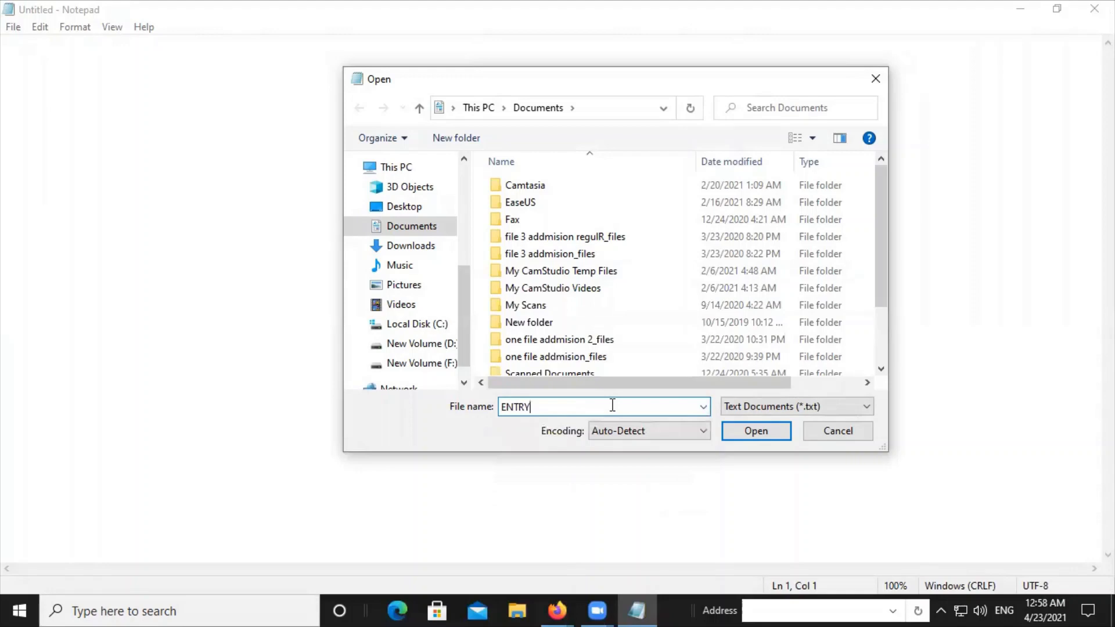
{"action": "key", "text": "BackSpace"}
{"action": "key", "text": "BackSpace"}
{"action": "key", "text": "BackSpace"}
{"action": "key", "text": "BackSpace"}
{"action": "key", "text": "BackSpace"}
Open the file NO ENTRY 1.txt from the Documents folder
{"action": "type", "text": "N"}
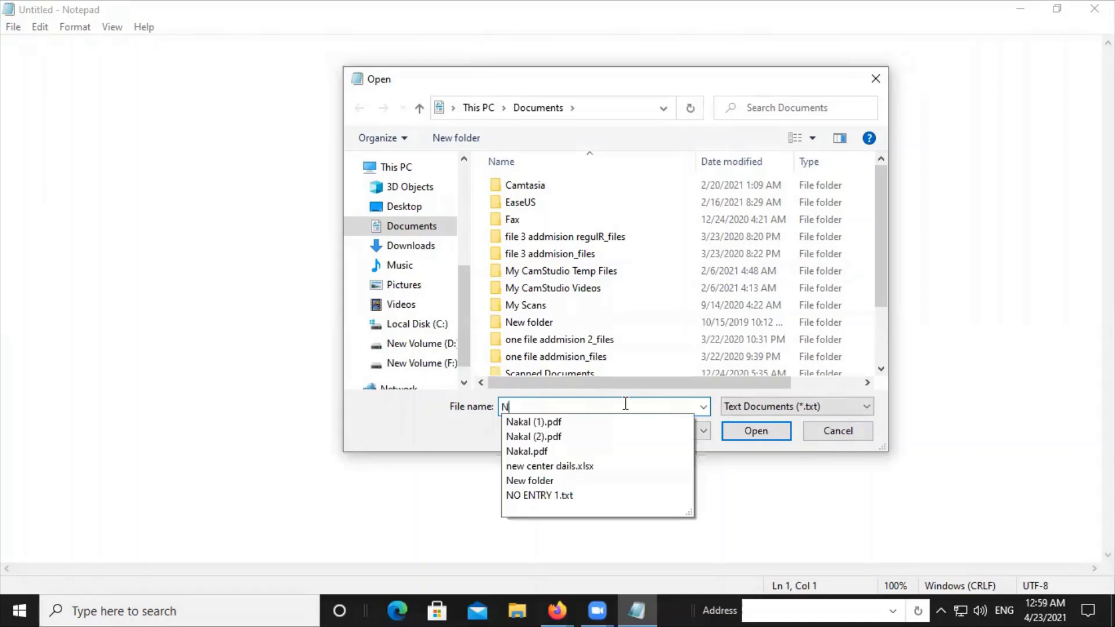
{"action": "left_click", "coordinate": [569, 495]}
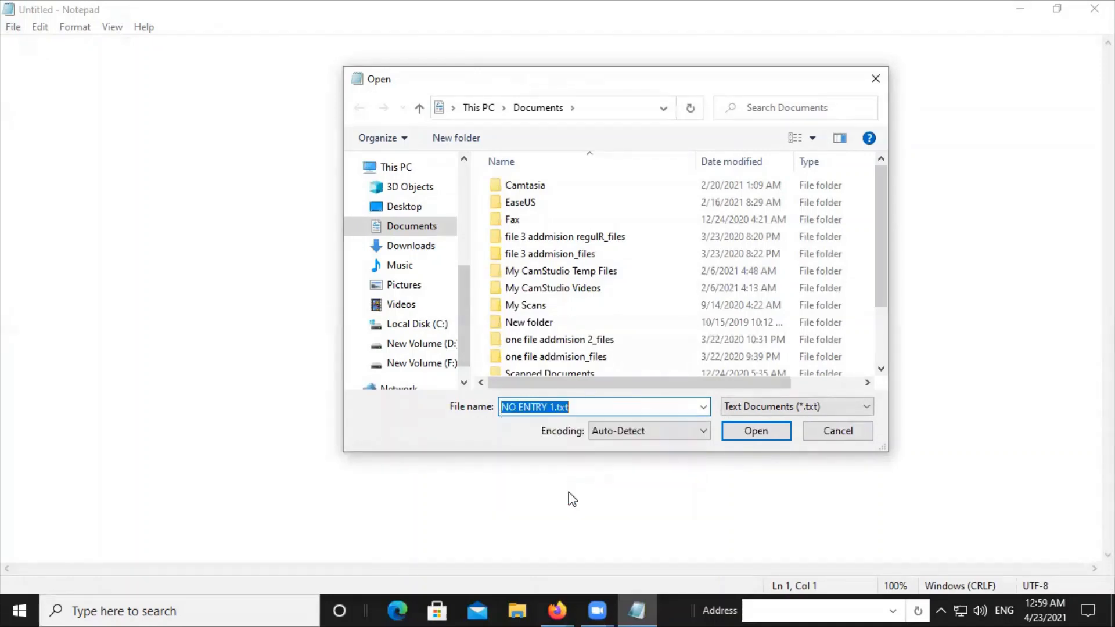
{"action": "left_click", "coordinate": [753, 434]}
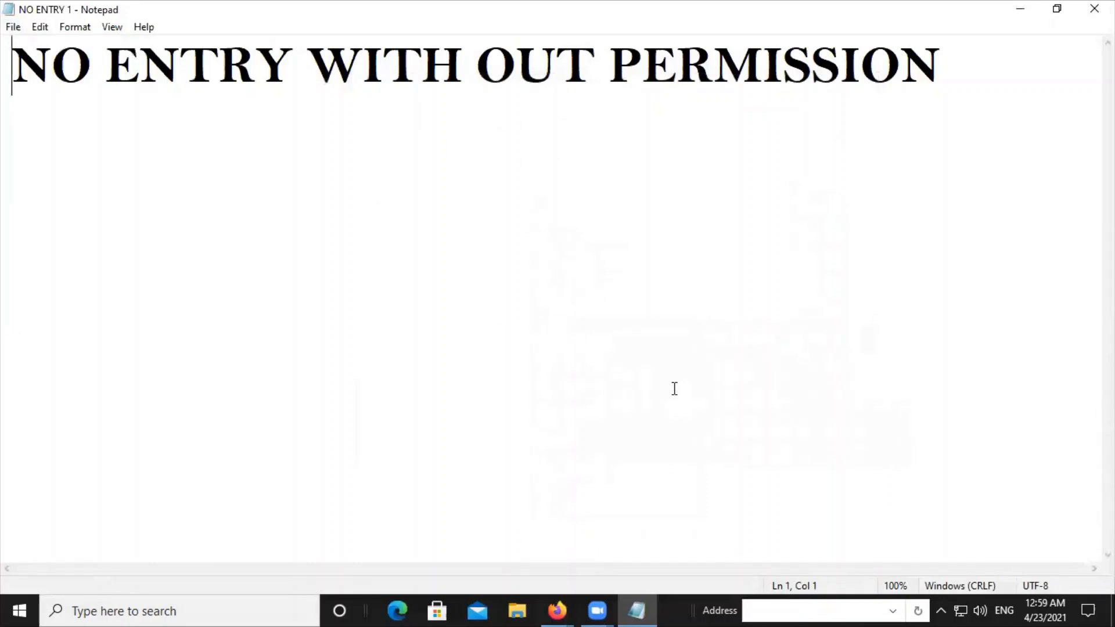
Save the current file, and save a copy of it as NO ENTRY 2 on the Desktop
{"action": "left_click", "coordinate": [8, 28]}
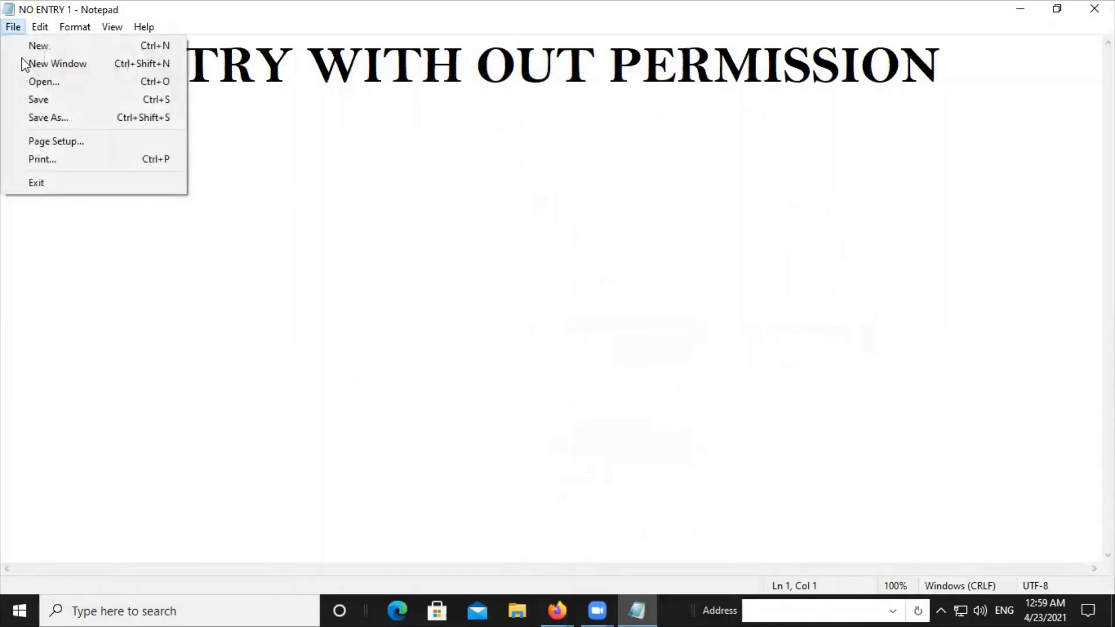
{"action": "left_click", "coordinate": [44, 101]}
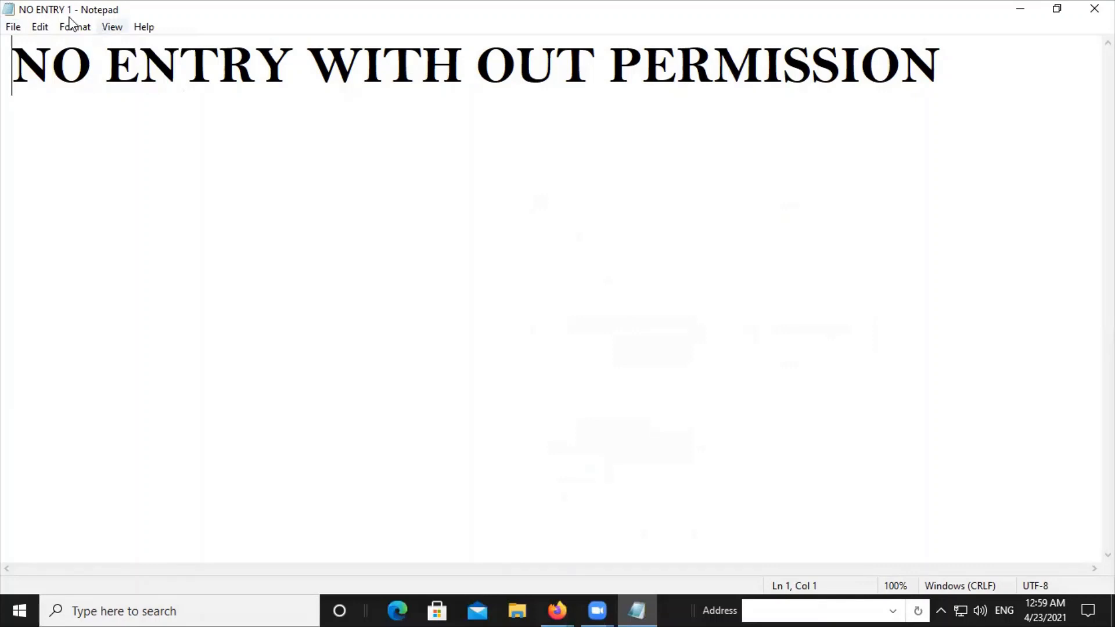
{"action": "left_click", "coordinate": [14, 27]}
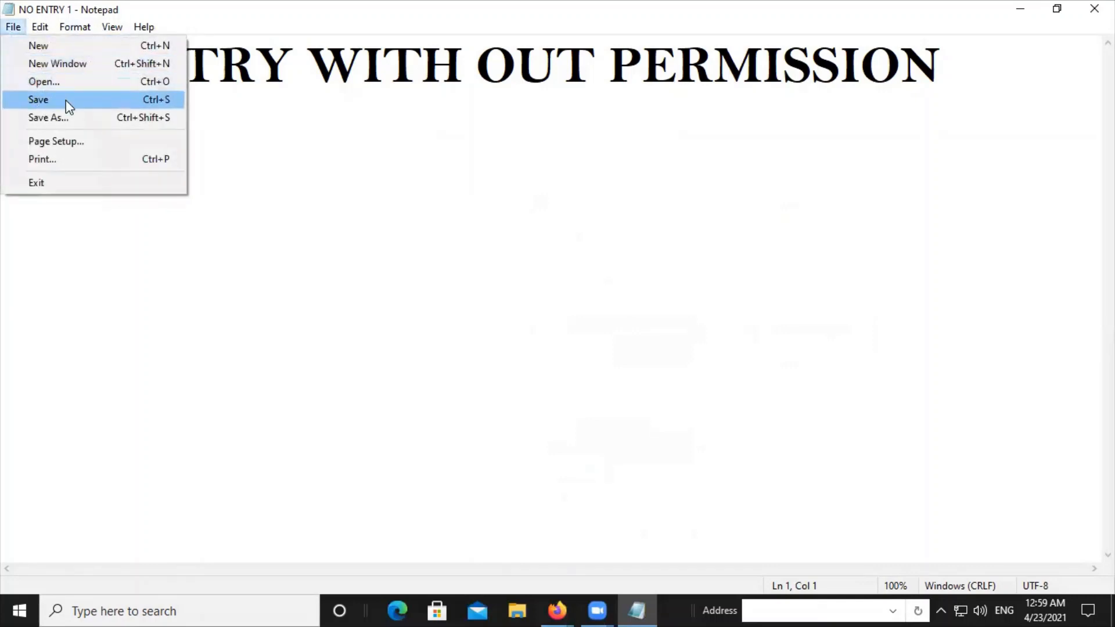
{"action": "left_click", "coordinate": [62, 119]}
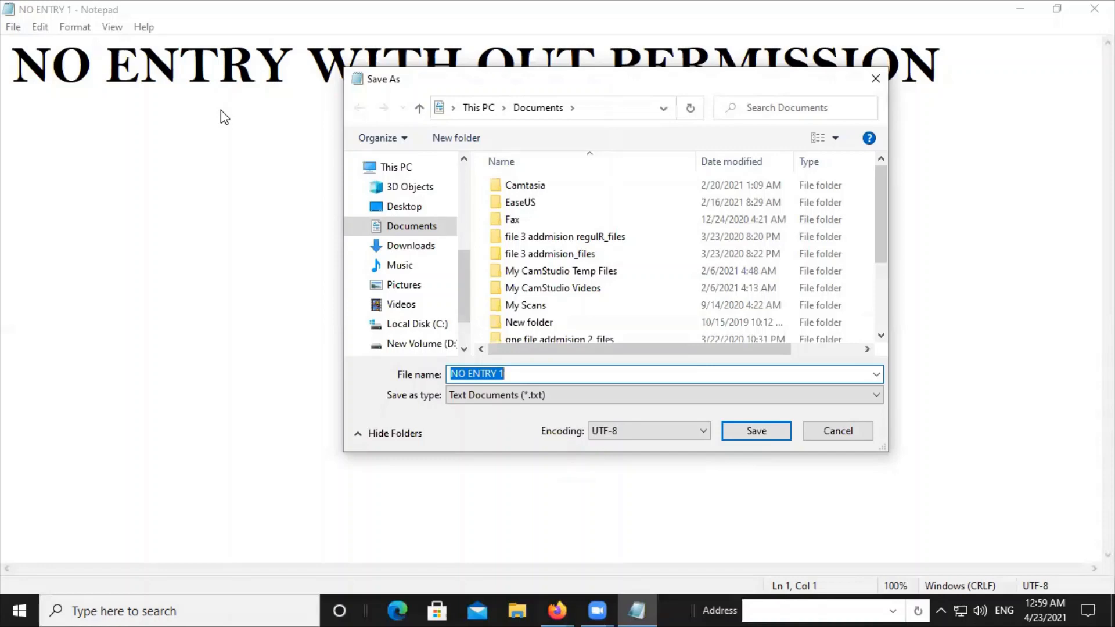
{"action": "left_click", "coordinate": [517, 369]}
{"action": "key", "text": "BackSpace"}
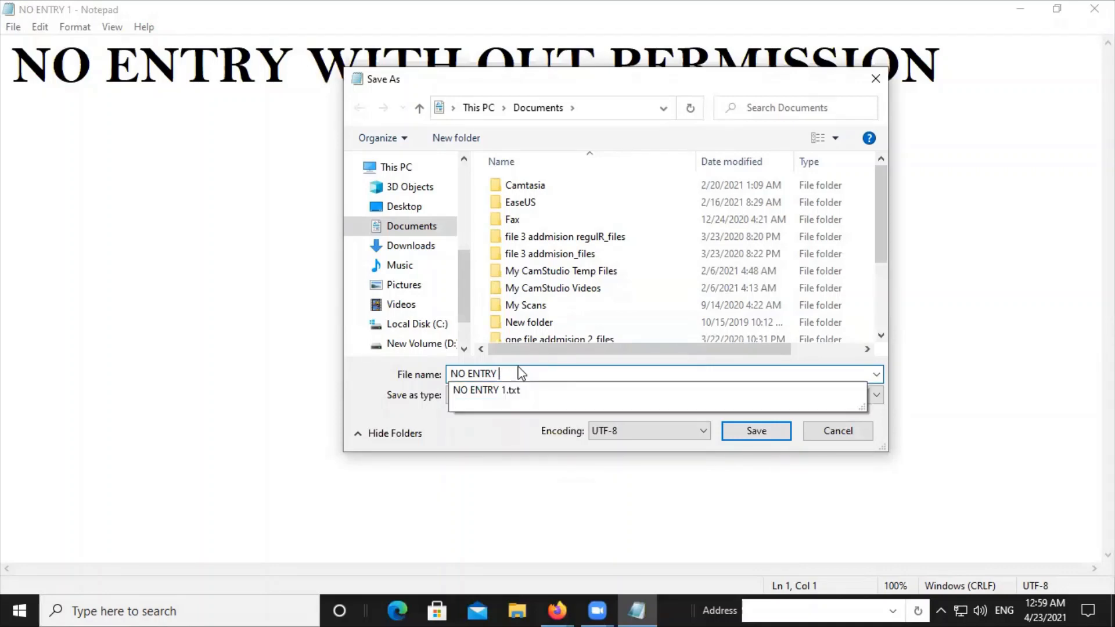
{"action": "type", "text": "2"}
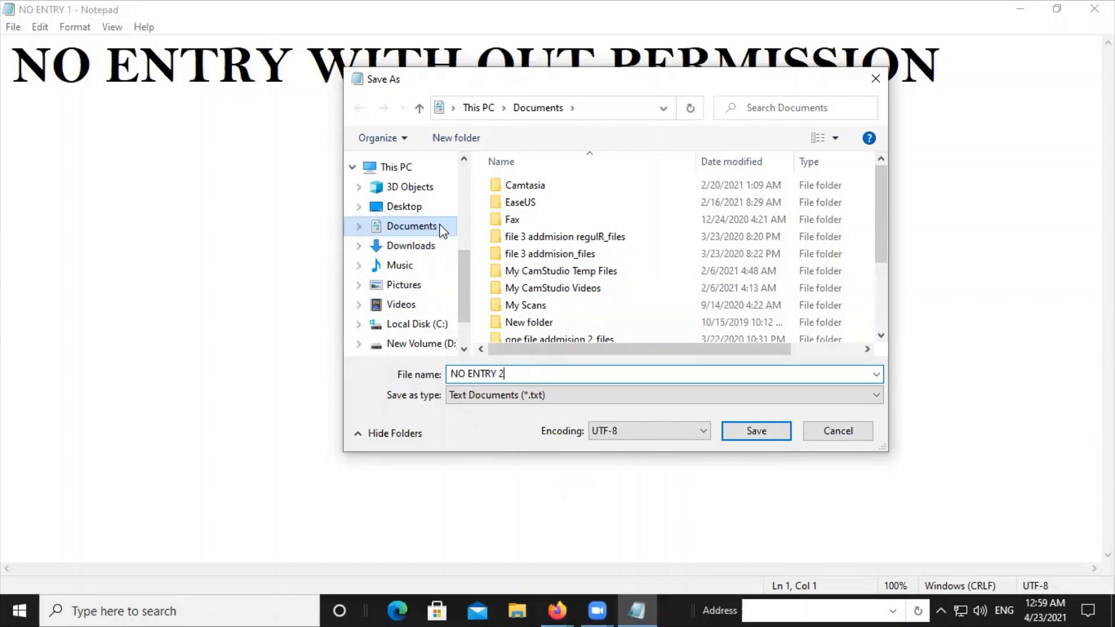
{"action": "left_click", "coordinate": [417, 208]}
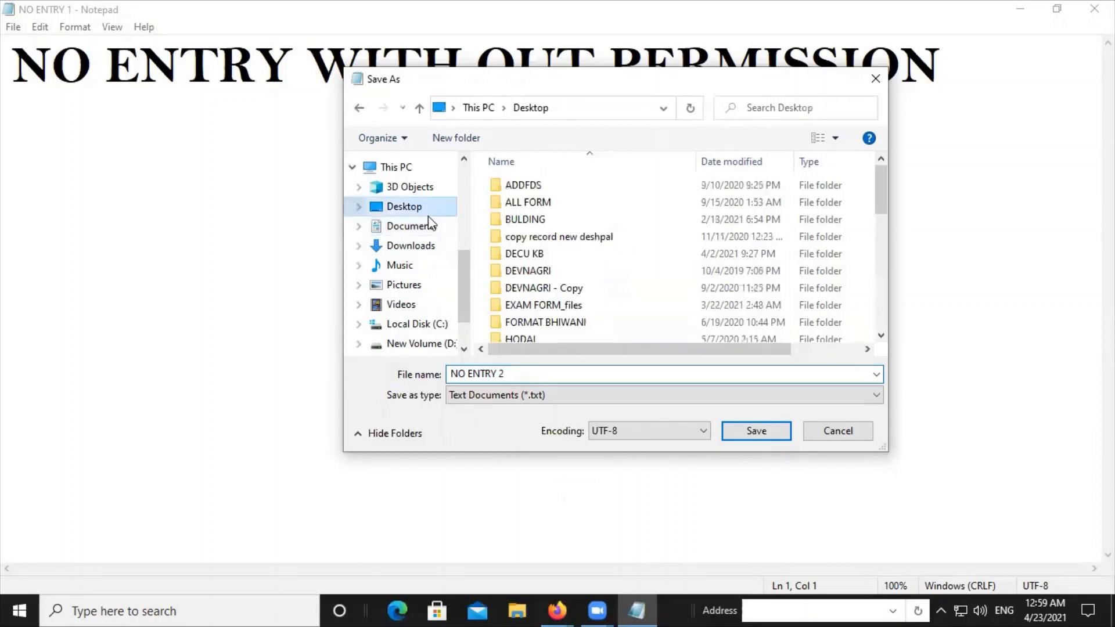
{"action": "left_click", "coordinate": [754, 431]}
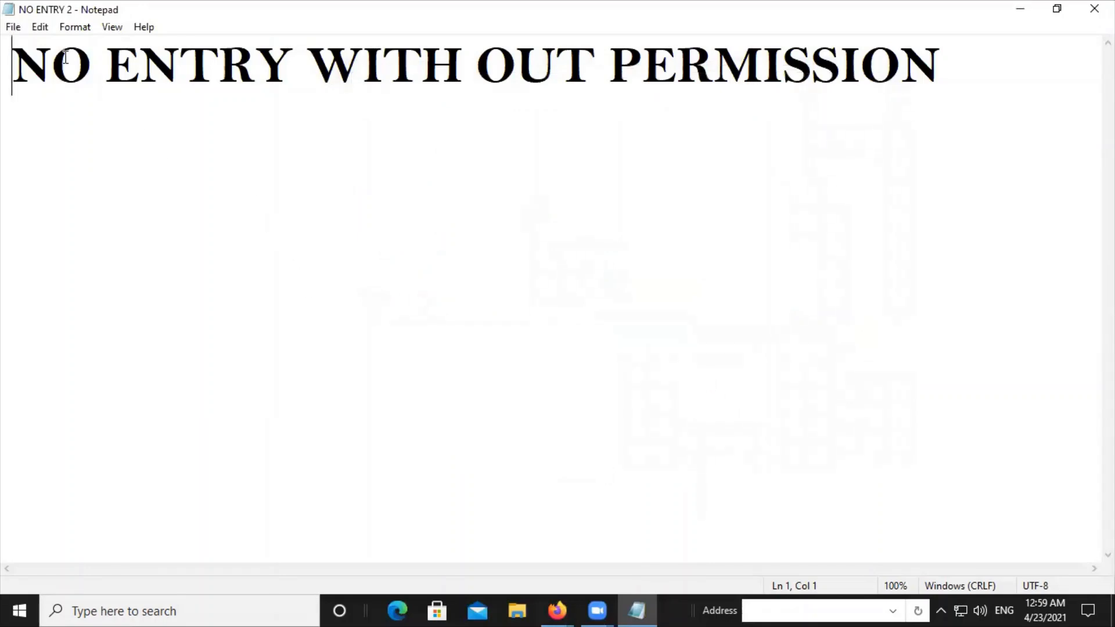
Open the page setup for the note and choose A5 as the paper size
{"action": "left_click", "coordinate": [11, 27]}
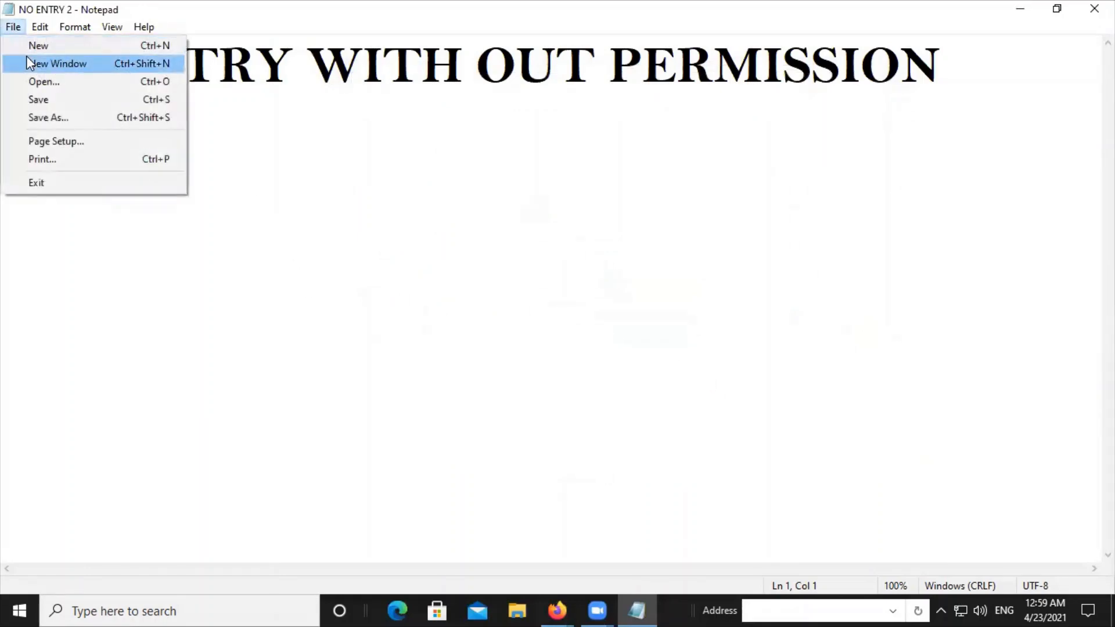
{"action": "left_click", "coordinate": [31, 141]}
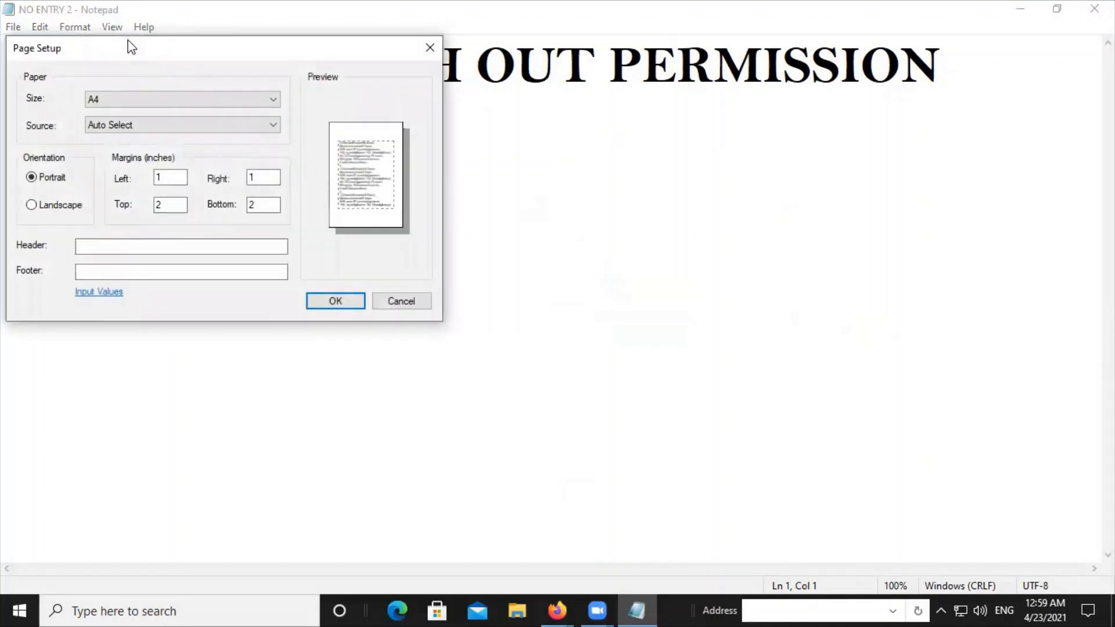
{"action": "left_click_drag", "start_coordinate": [129, 47], "coordinate": [455, 102]}
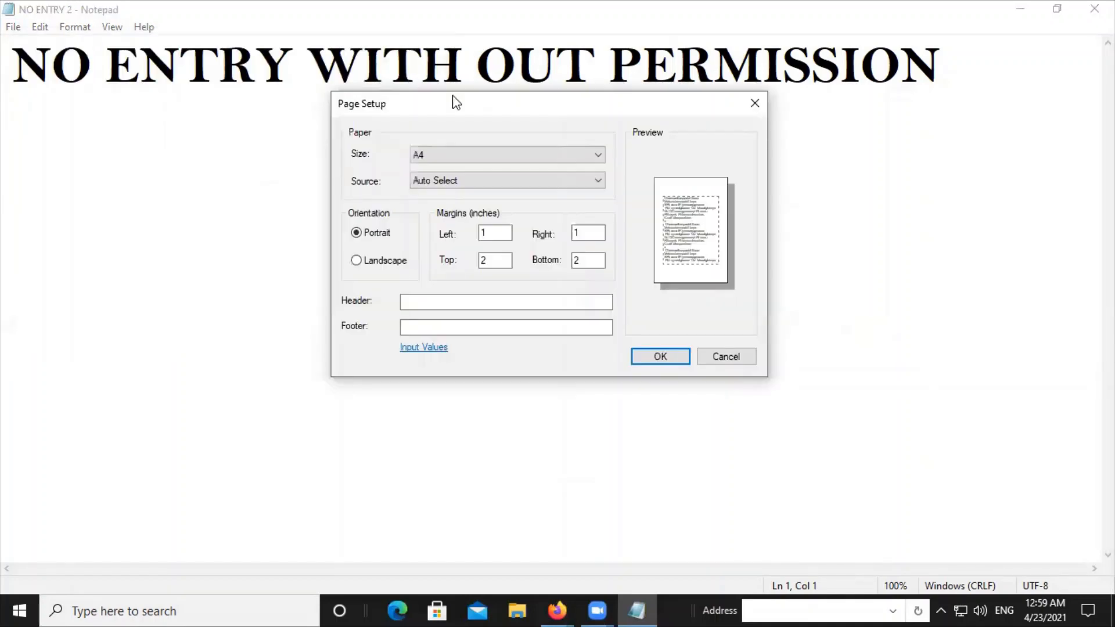
{"action": "left_click", "coordinate": [597, 155]}
{"action": "left_click", "coordinate": [547, 201]}
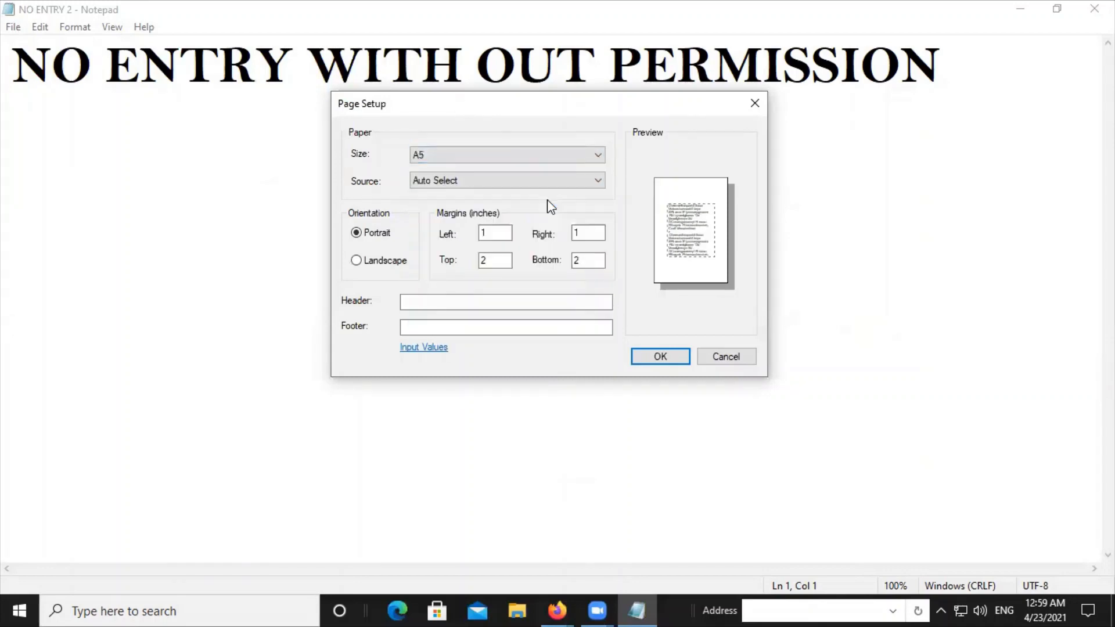
Set the left and right page margins to 2 inches
{"action": "left_click", "coordinate": [503, 231]}
{"action": "key", "text": "BackSpace"}
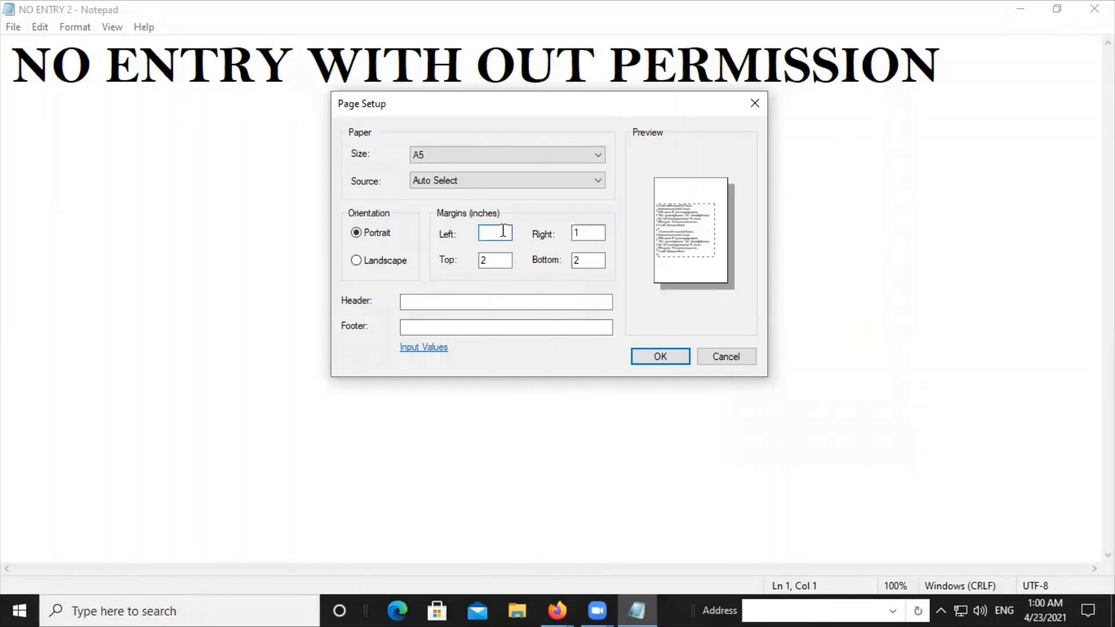
{"action": "type", "text": "2"}
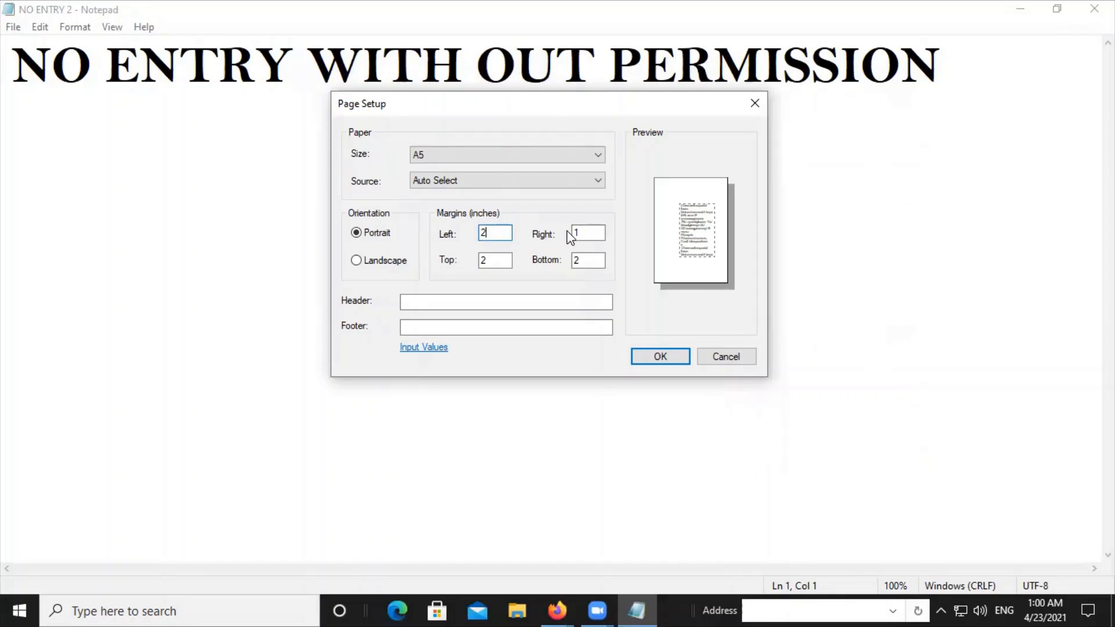
{"action": "left_click", "coordinate": [595, 233]}
{"action": "key", "text": "BackSpace"}
{"action": "type", "text": "2"}
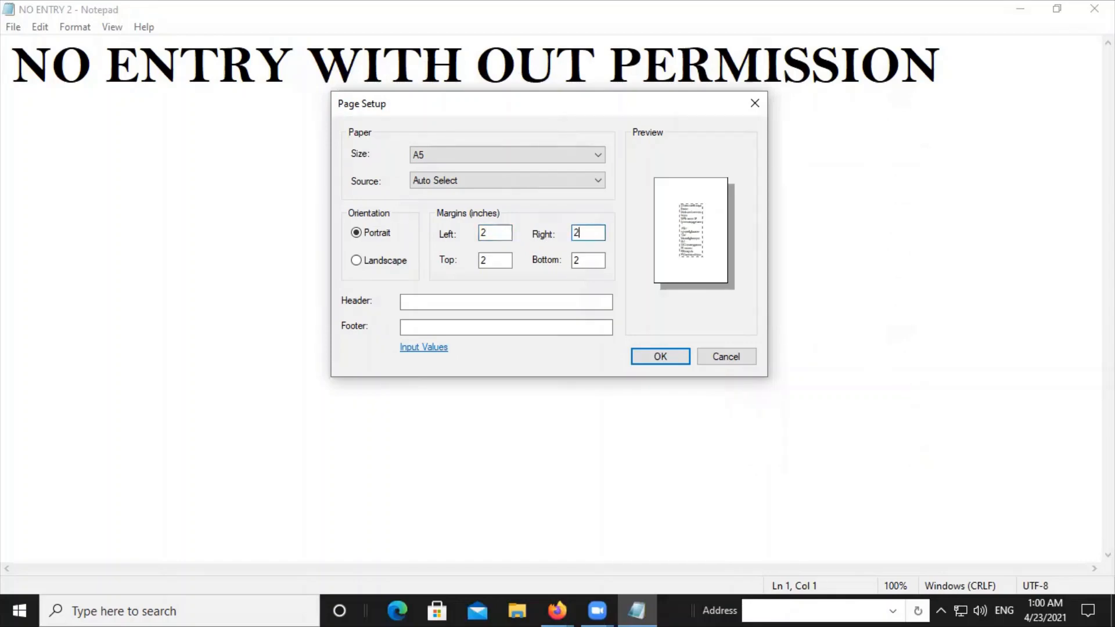
Set all four page margins to 1 inch and apply the page setup with landscape orientation
{"action": "left_click", "coordinate": [495, 232]}
{"action": "key", "text": "BackSpace"}
{"action": "type", "text": "1"}
{"action": "key", "text": "Tab"}
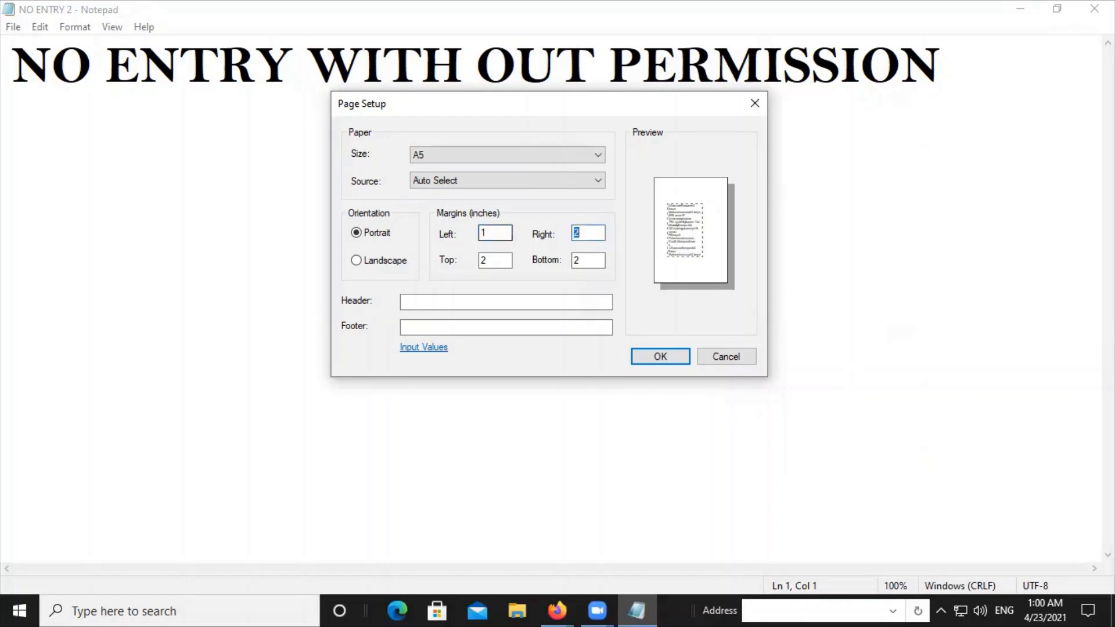
{"action": "type", "text": "1"}
{"action": "key", "text": "Tab"}
{"action": "type", "text": "1"}
{"action": "key", "text": "Tab"}
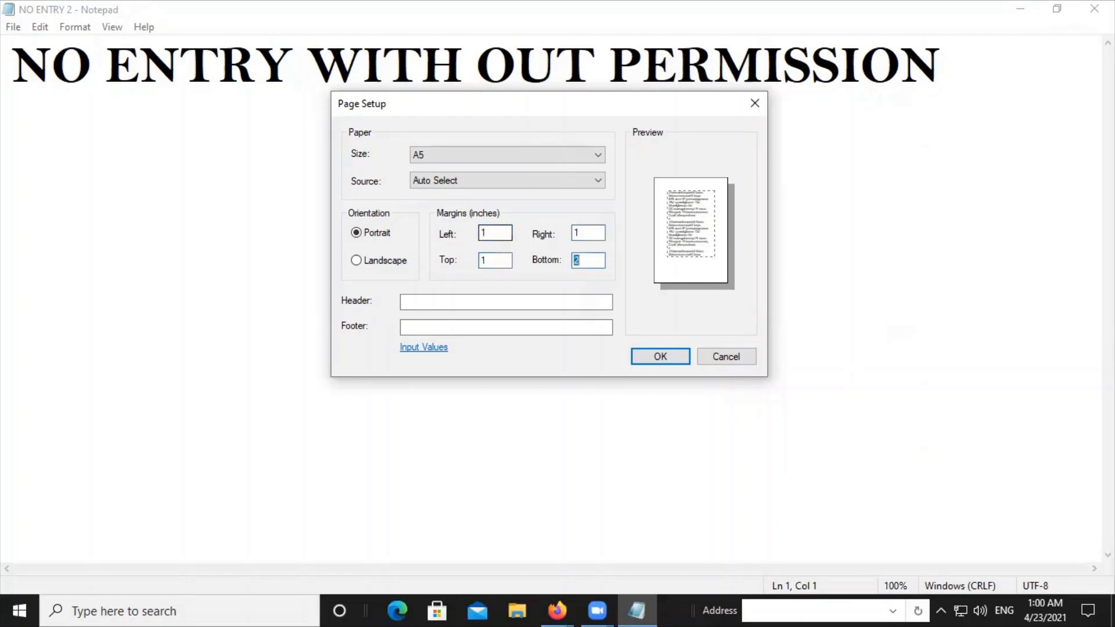
{"action": "type", "text": "1"}
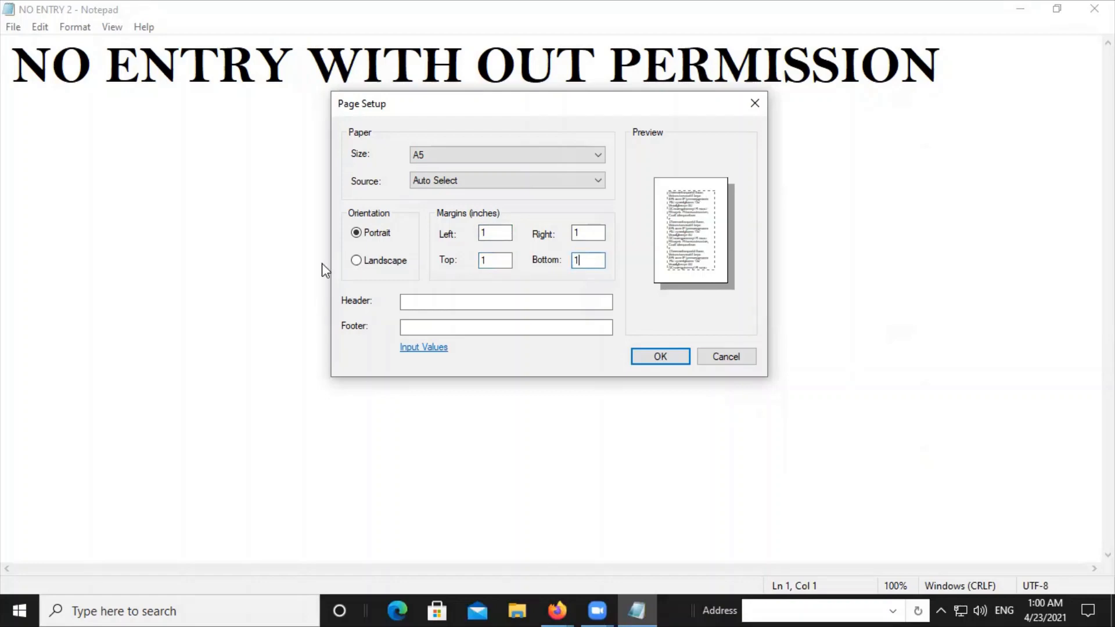
{"action": "left_click", "coordinate": [356, 261]}
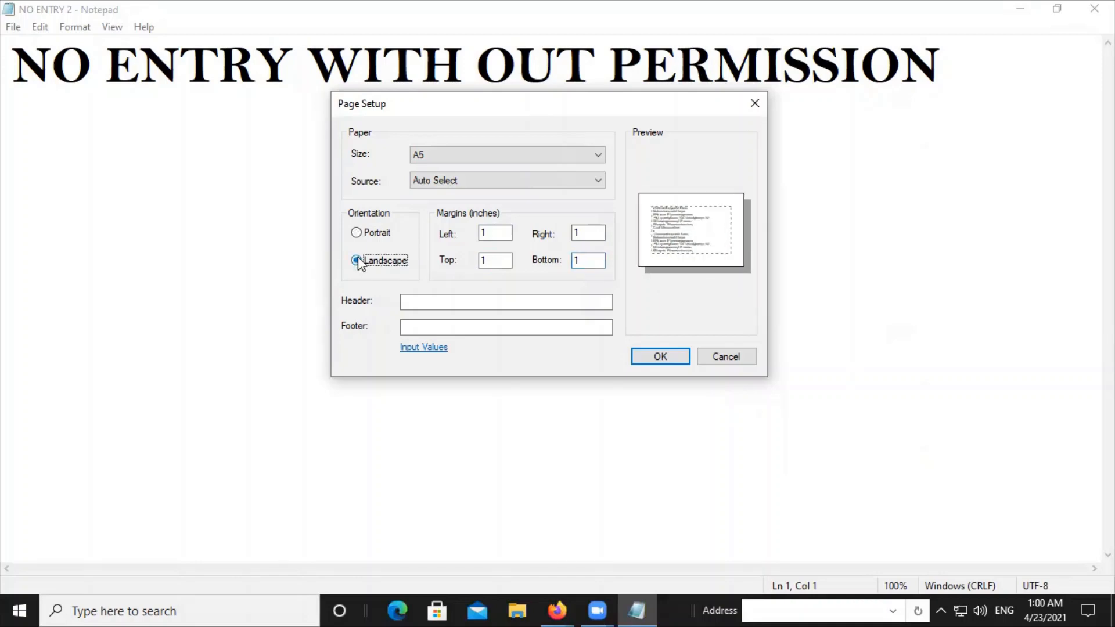
{"action": "left_click", "coordinate": [650, 357]}
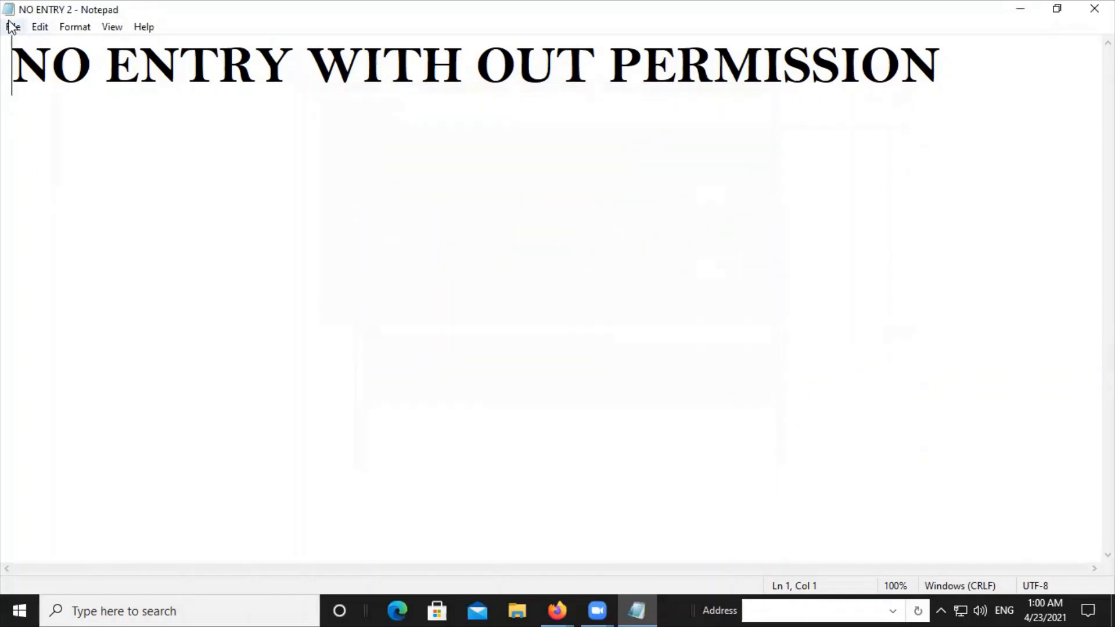
Print 4 copies of the note on the HP LaserJet 1018
{"action": "left_click", "coordinate": [12, 27]}
{"action": "left_click", "coordinate": [35, 157]}
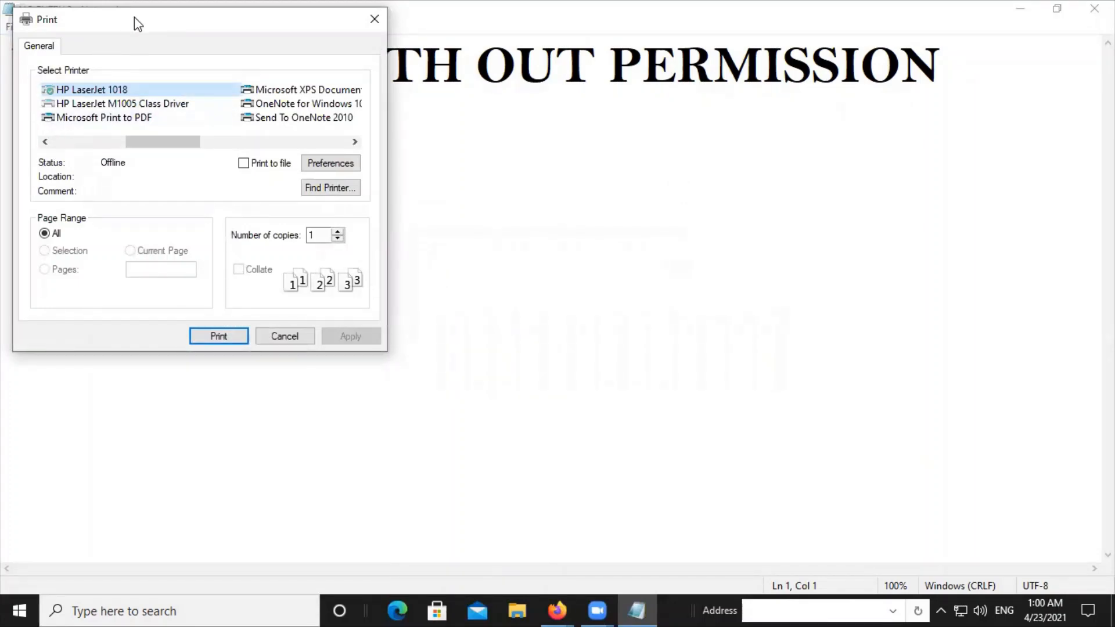
{"action": "left_click_drag", "start_coordinate": [134, 18], "coordinate": [297, 47]}
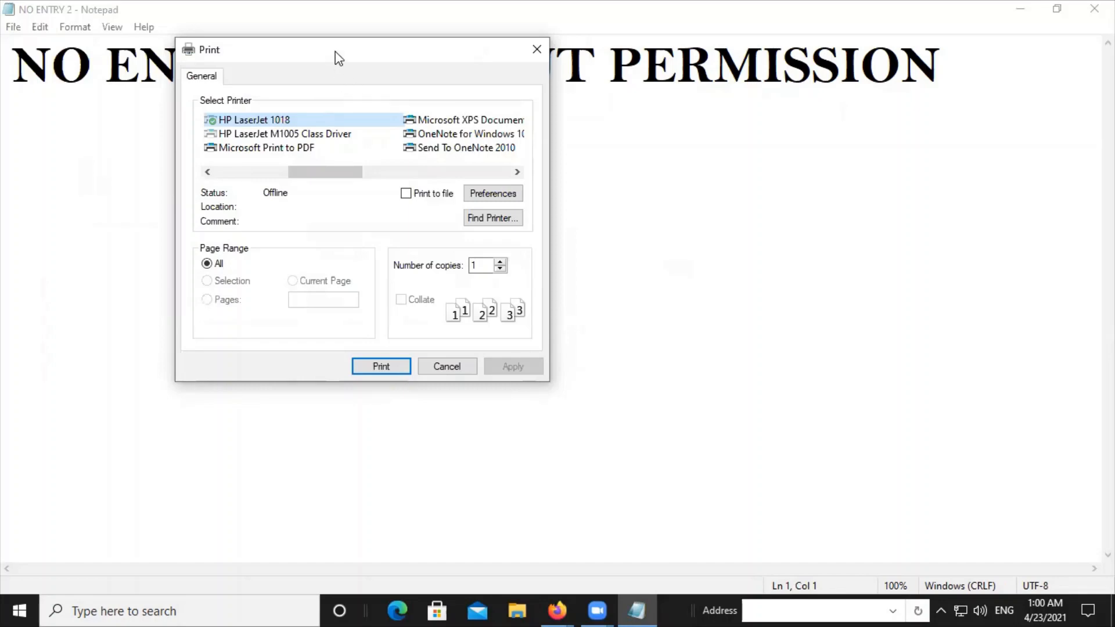
{"action": "left_click_drag", "start_coordinate": [337, 56], "coordinate": [424, 65]}
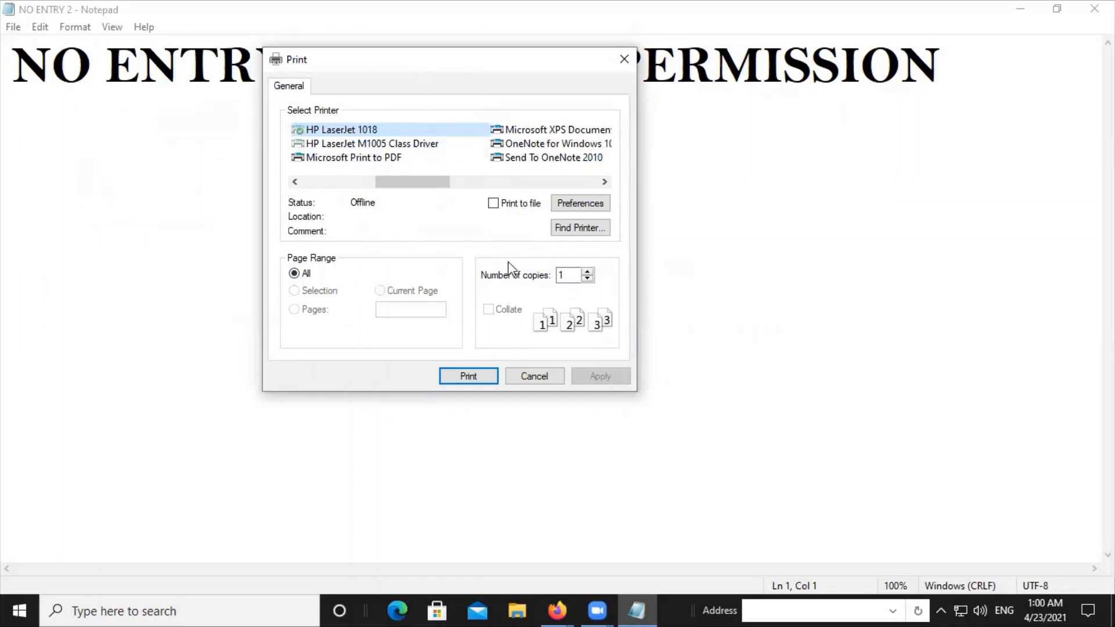
{"action": "left_click", "coordinate": [573, 273]}
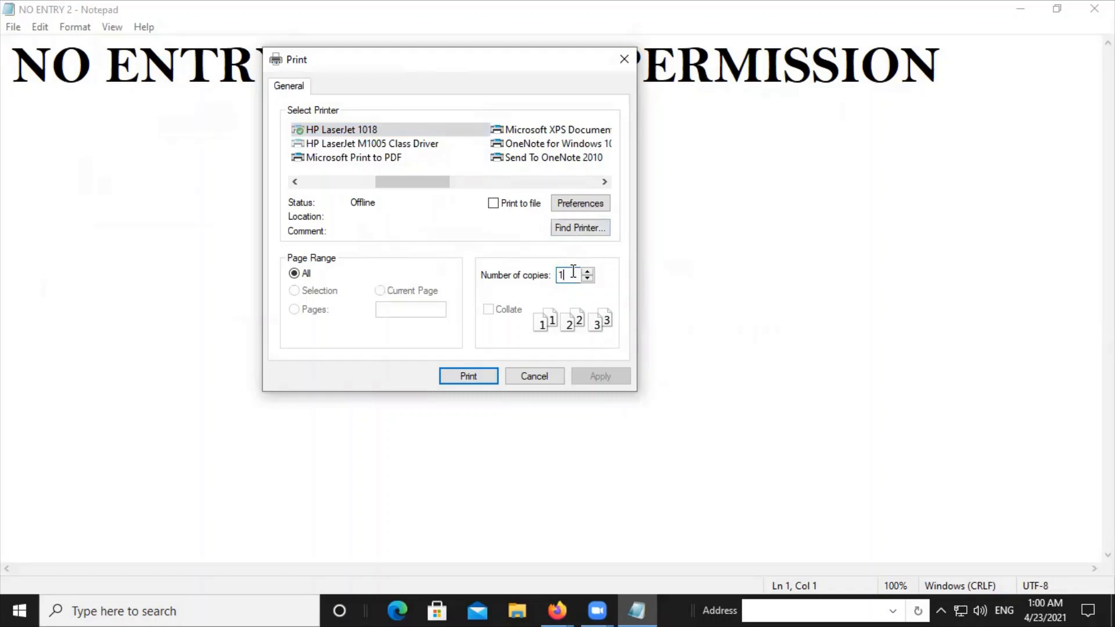
{"action": "key", "text": "BackSpace"}
{"action": "type", "text": "4"}
{"action": "left_click", "coordinate": [601, 374]}
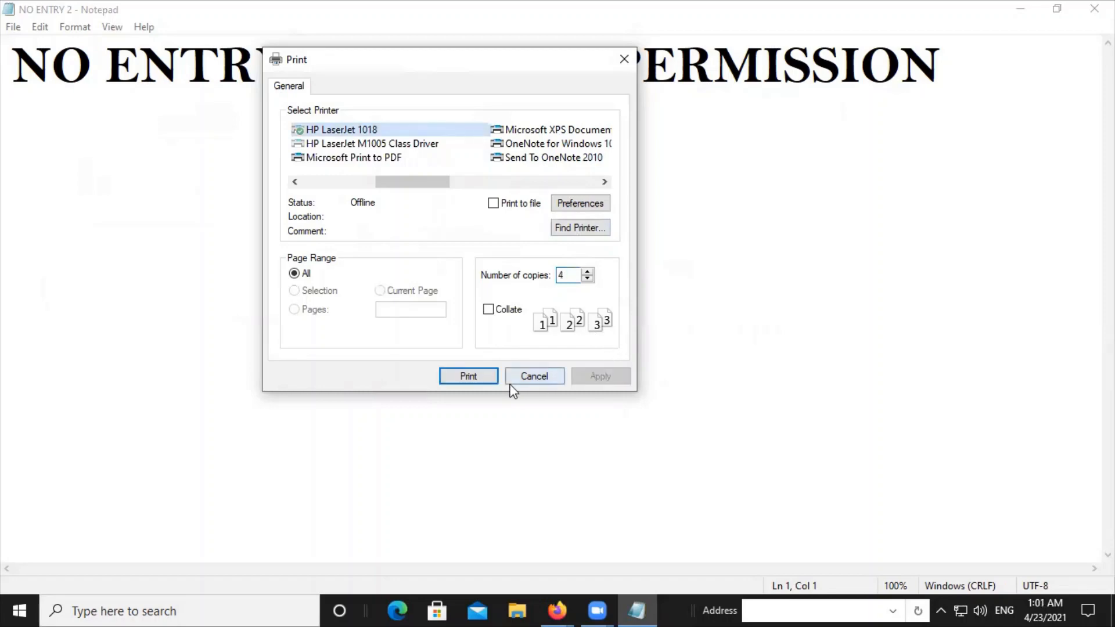
{"action": "left_click", "coordinate": [468, 376]}
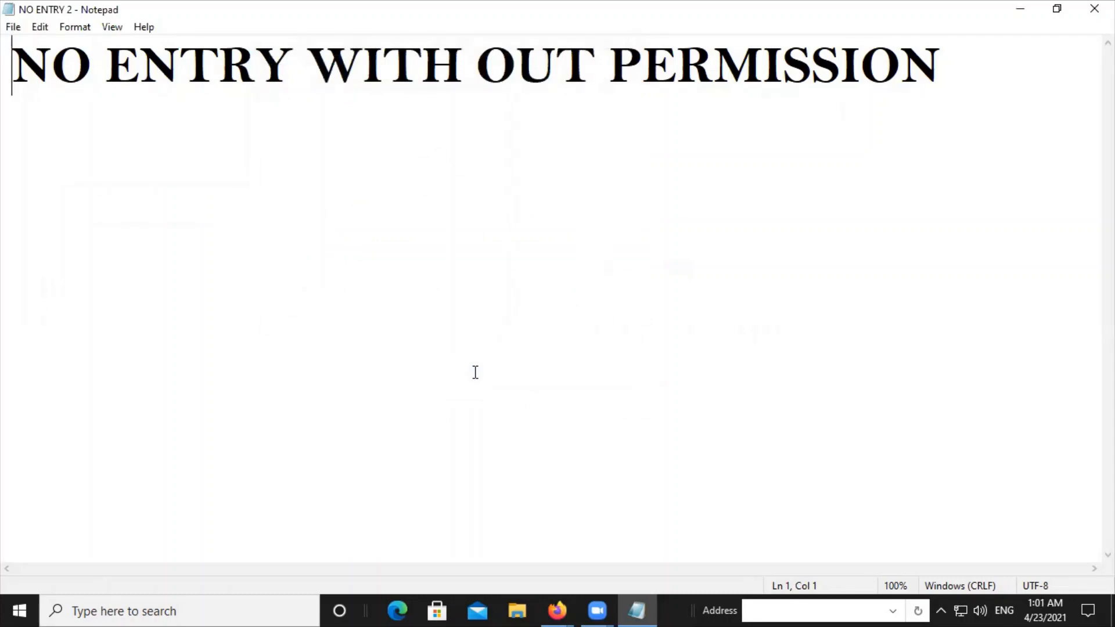
{"action": "left_click", "coordinate": [12, 27]}
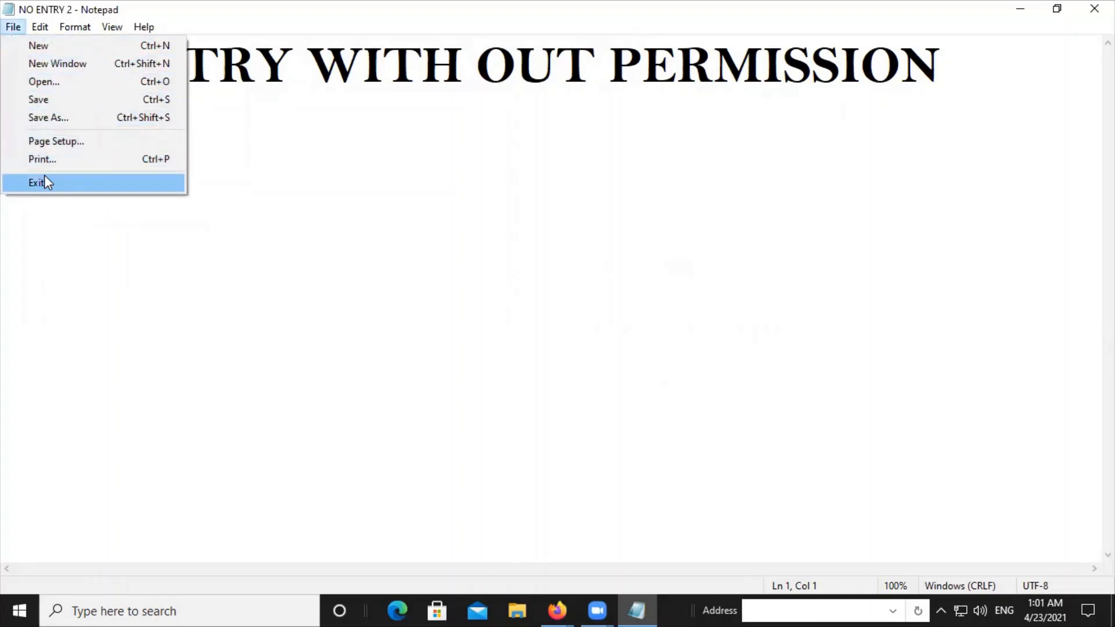
{"action": "mouse_move", "coordinate": [46, 29]}
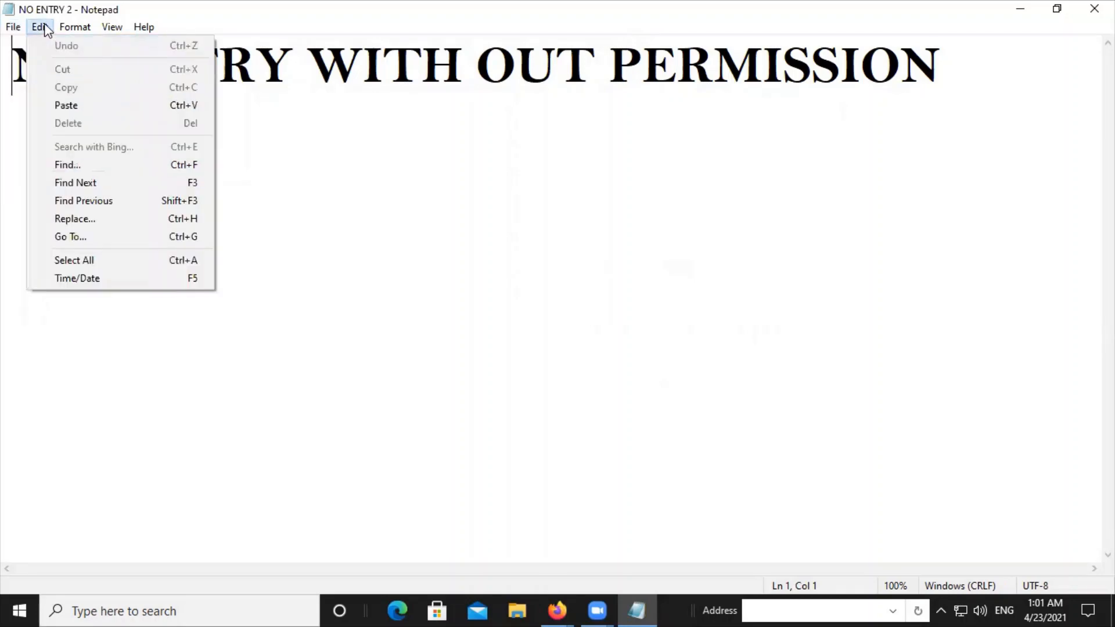
Add a second line reading TO ROAD below the existing text
{"action": "left_click", "coordinate": [951, 69]}
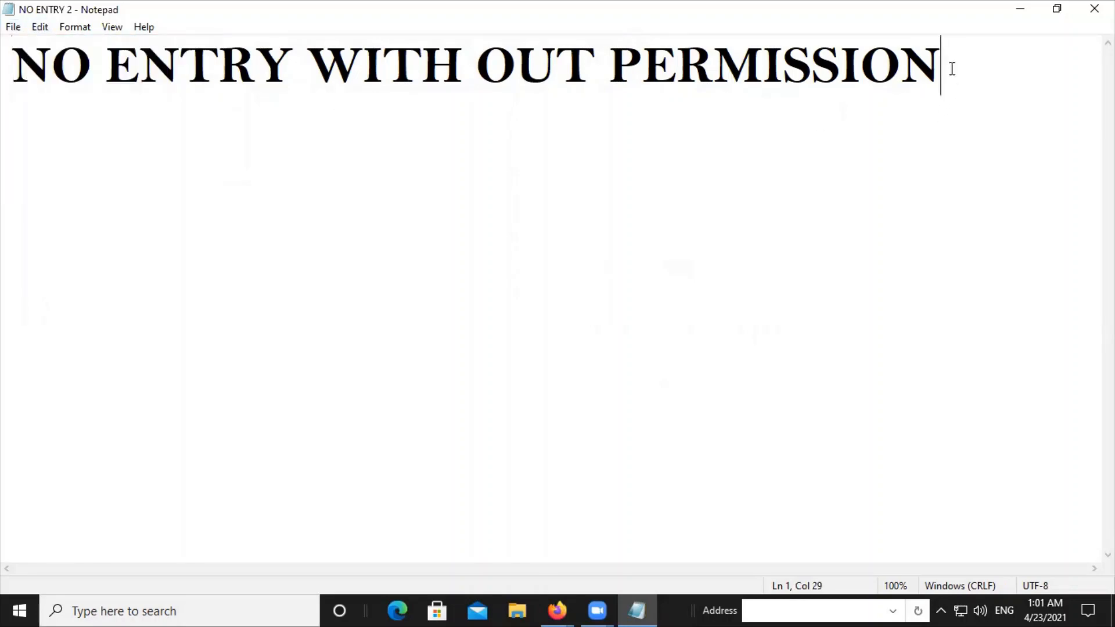
{"action": "key", "text": "Return"}
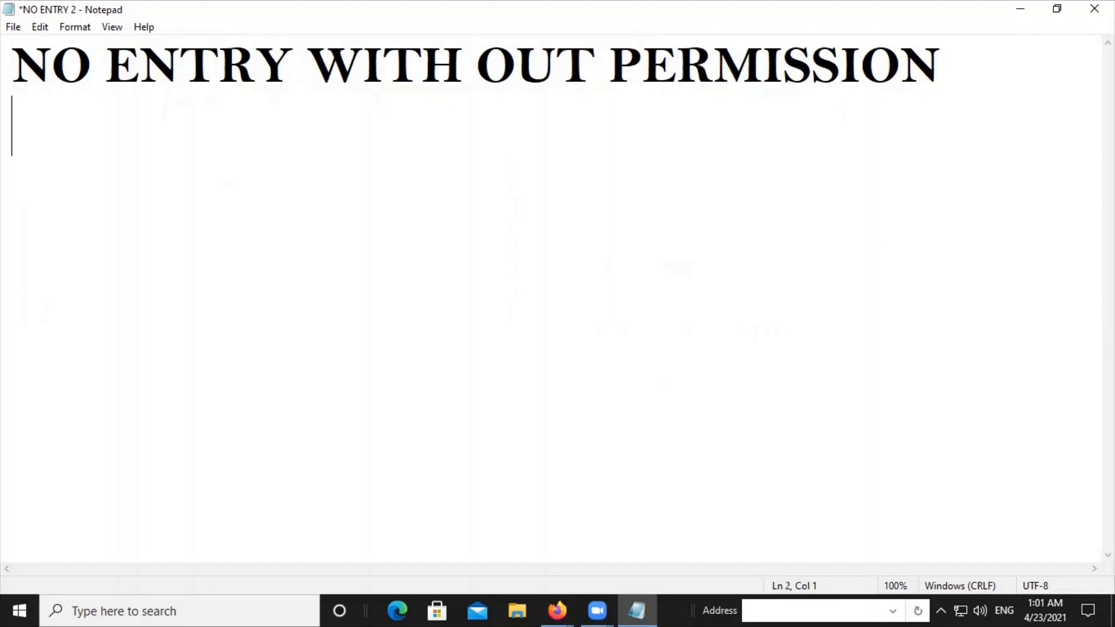
{"action": "type", "text": "TO "}
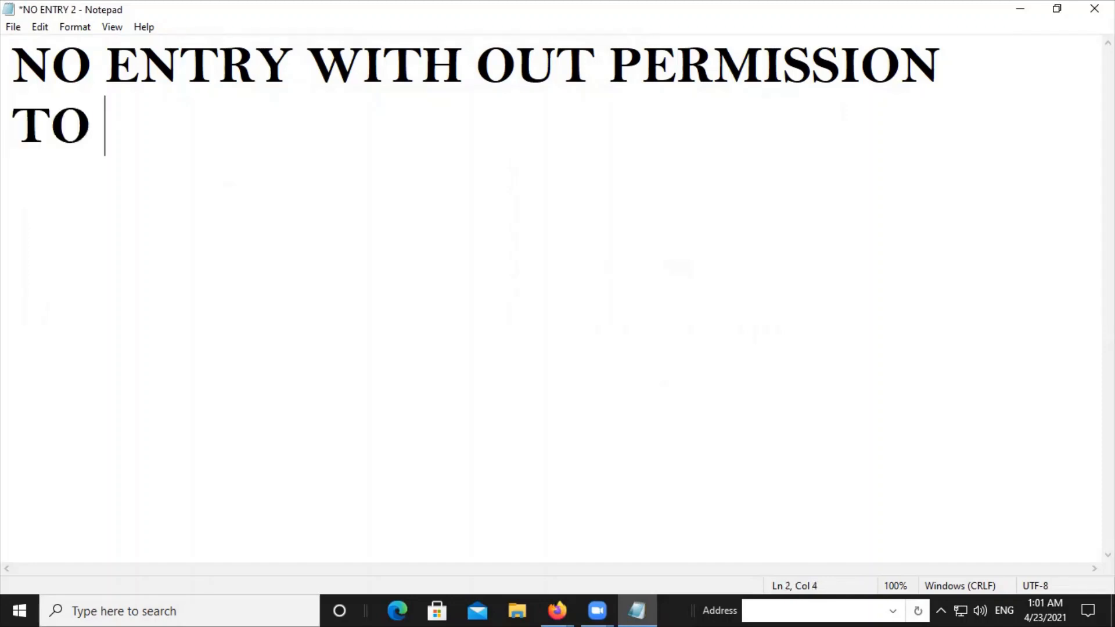
{"action": "type", "text": "R"}
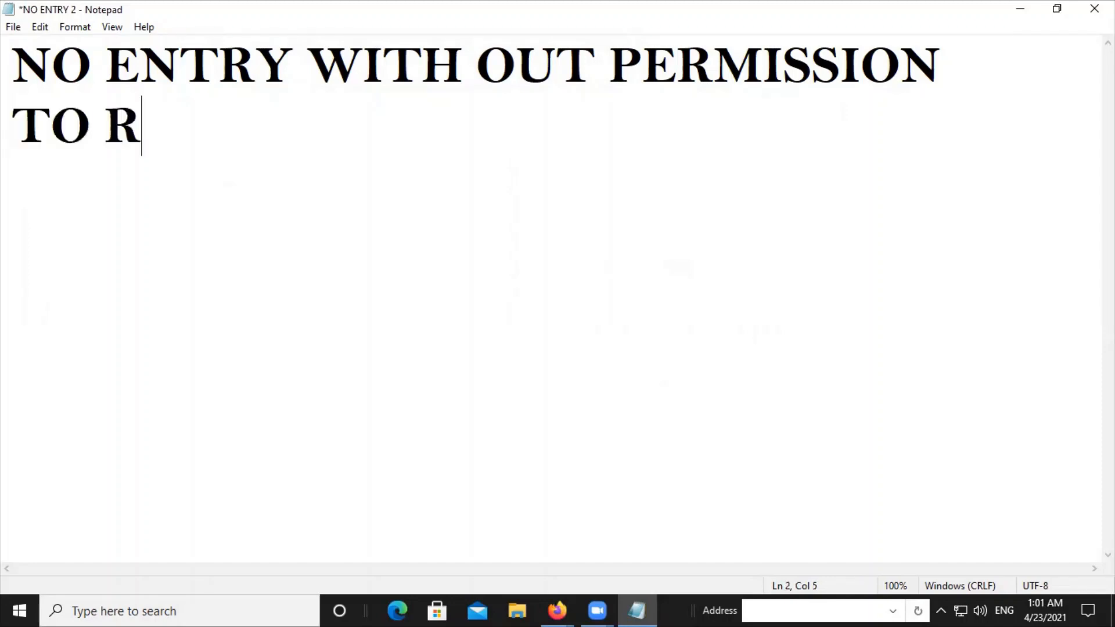
{"action": "type", "text": "OAD"}
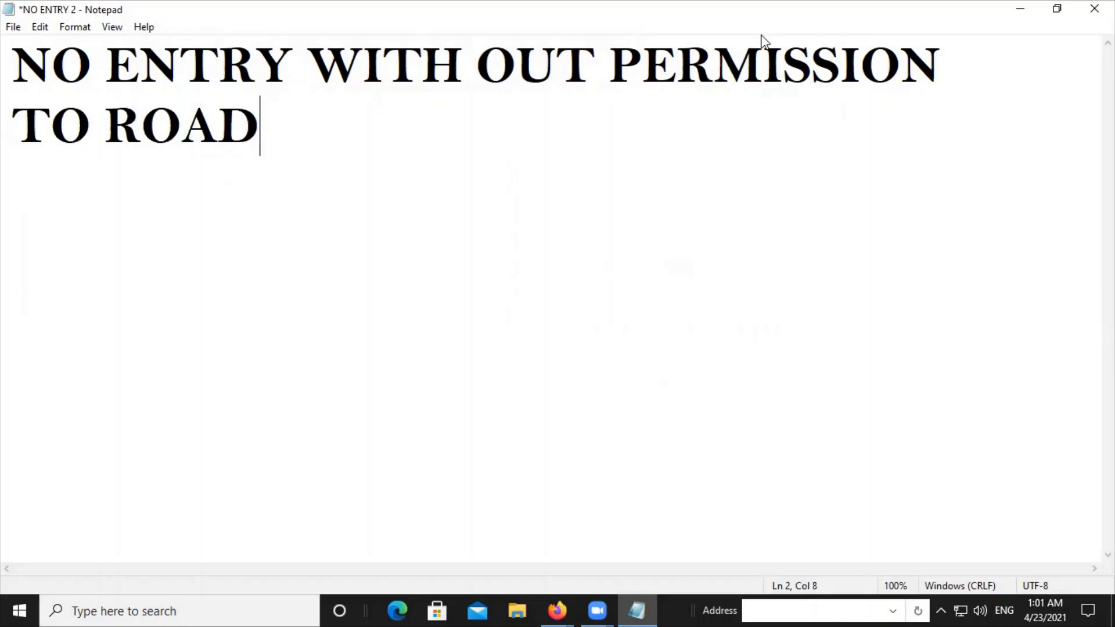
Delete the word ROAD from the second line and undo the deletion
{"action": "left_click_drag", "start_coordinate": [237, 125], "coordinate": [105, 126]}
{"action": "key", "text": "BackSpace"}
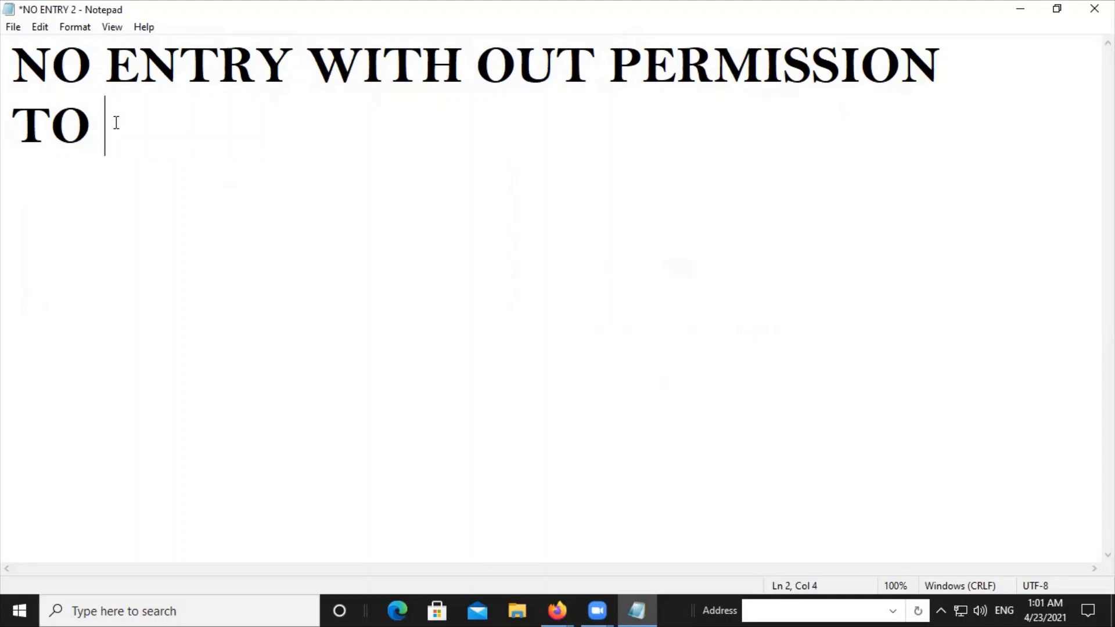
{"action": "left_click", "coordinate": [40, 27]}
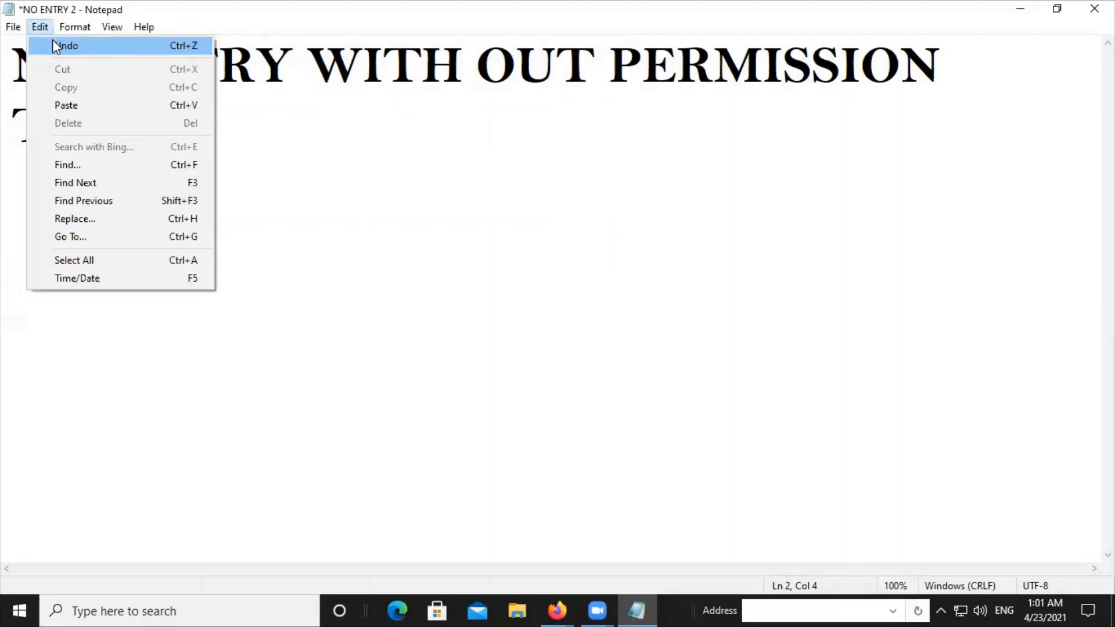
{"action": "left_click", "coordinate": [56, 46]}
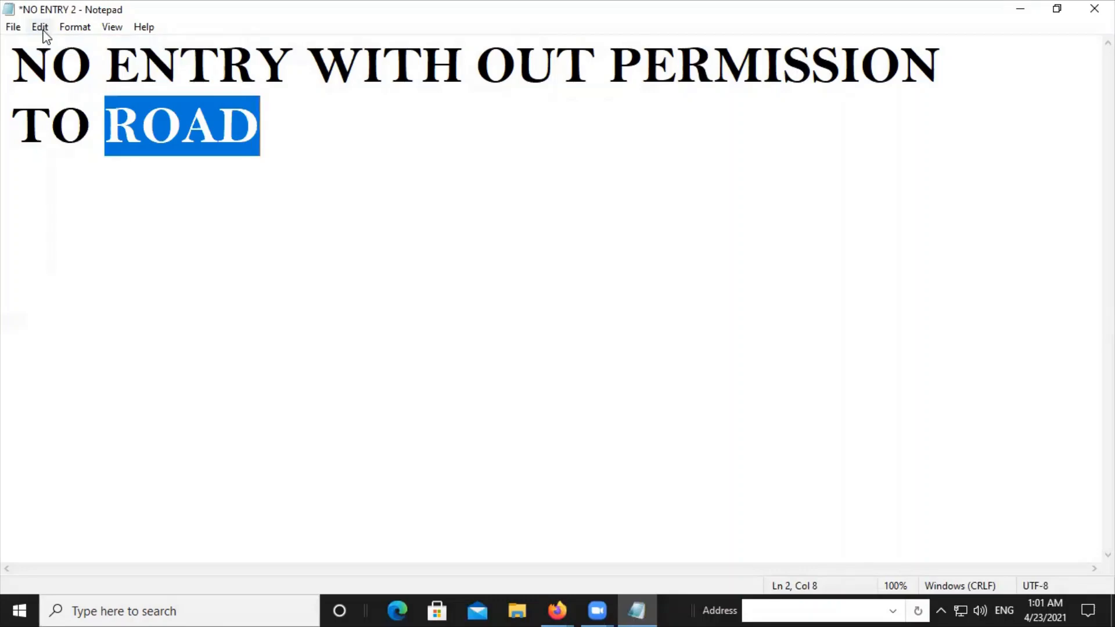
Copy the first line, NO ENTRY WITH OUT PERMISSION, and paste it on a new line below TO ROAD
{"action": "left_click", "coordinate": [41, 29]}
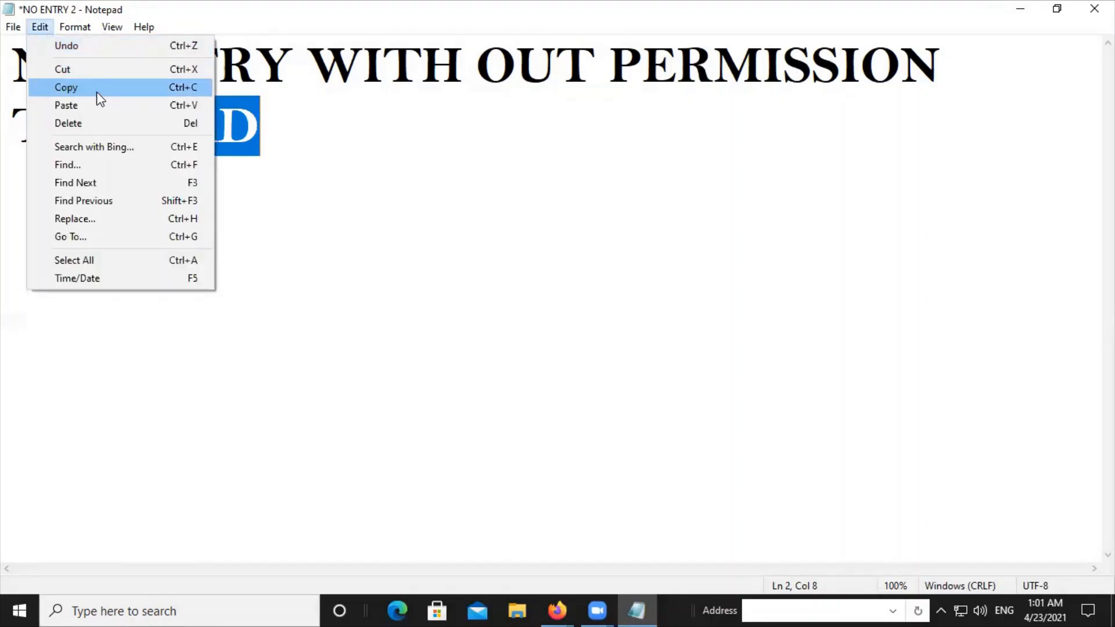
{"action": "left_click", "coordinate": [300, 167]}
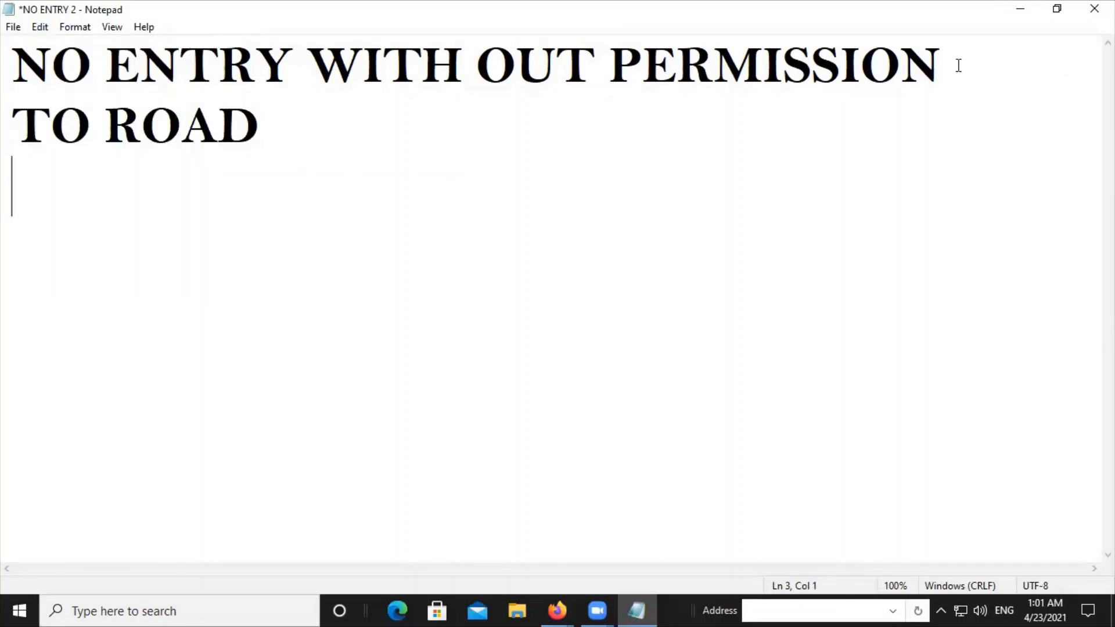
{"action": "left_click_drag", "start_coordinate": [969, 65], "coordinate": [14, 53]}
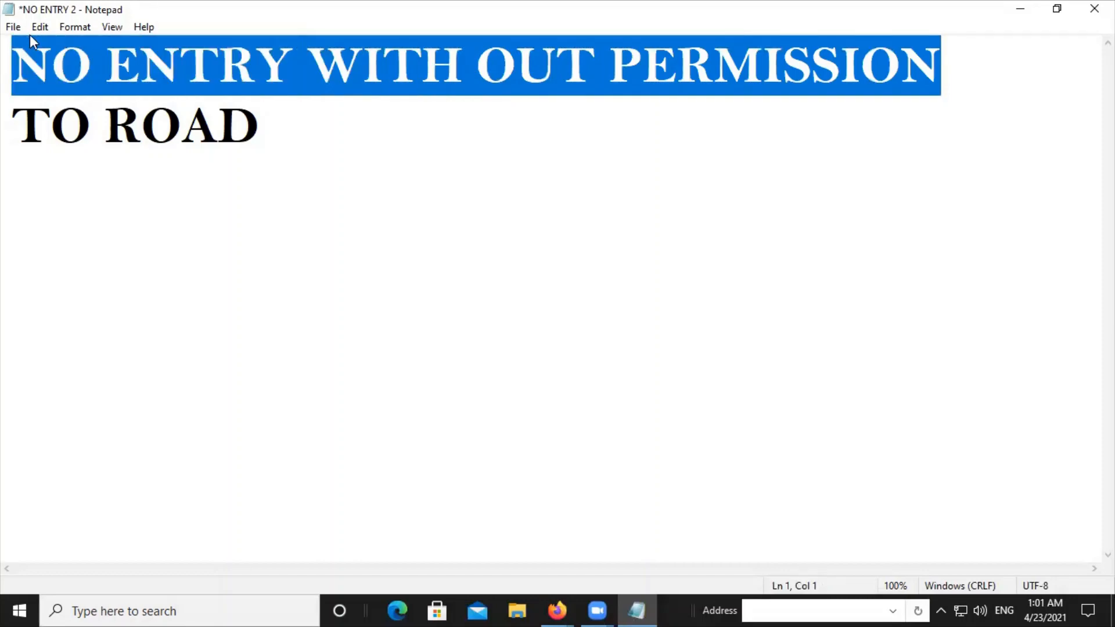
{"action": "left_click", "coordinate": [33, 30]}
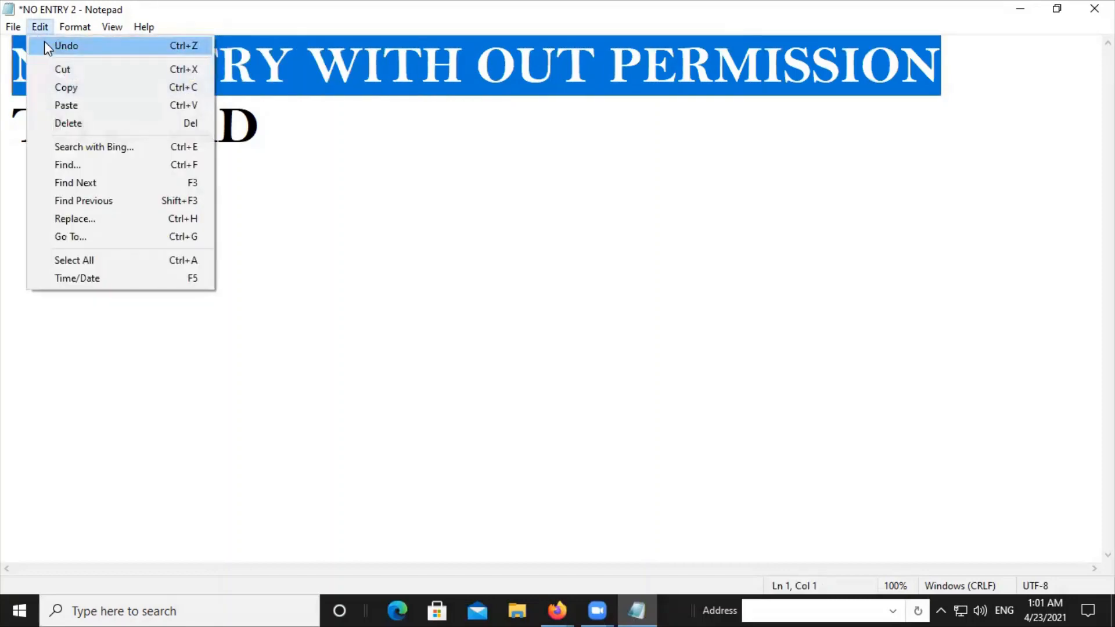
{"action": "left_click", "coordinate": [63, 87]}
{"action": "left_click", "coordinate": [267, 131]}
{"action": "key", "text": "Return"}
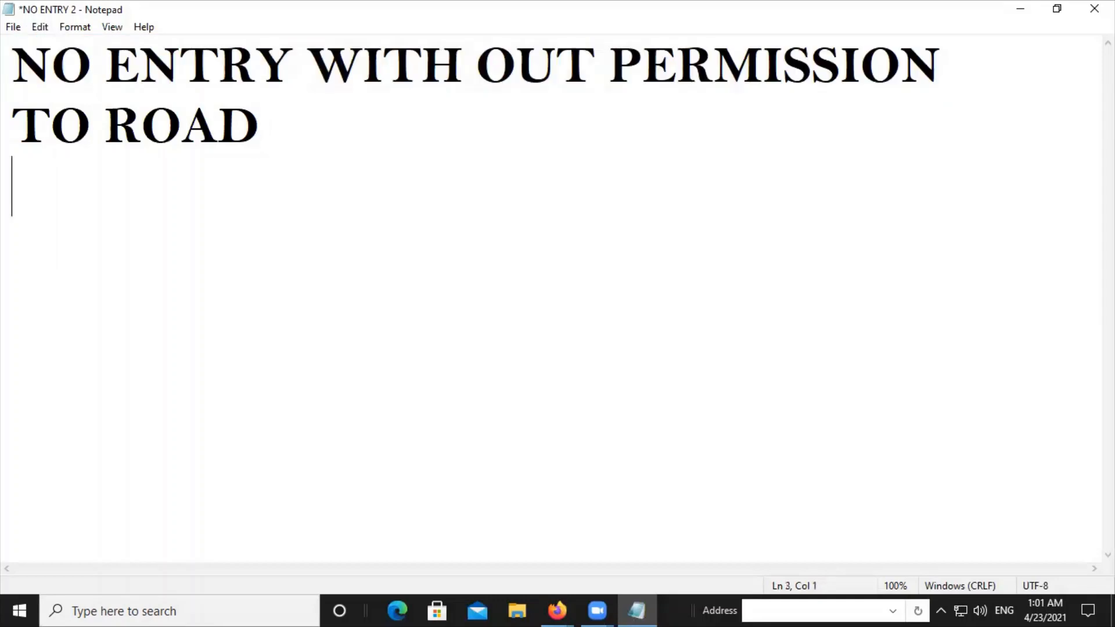
{"action": "left_click", "coordinate": [40, 28]}
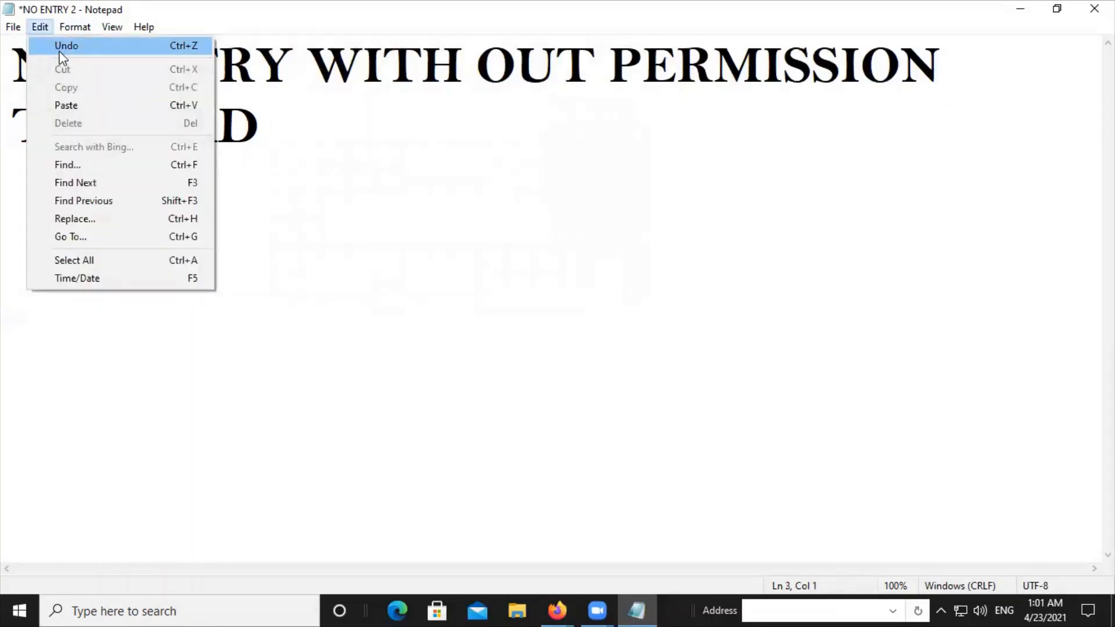
{"action": "left_click", "coordinate": [66, 103]}
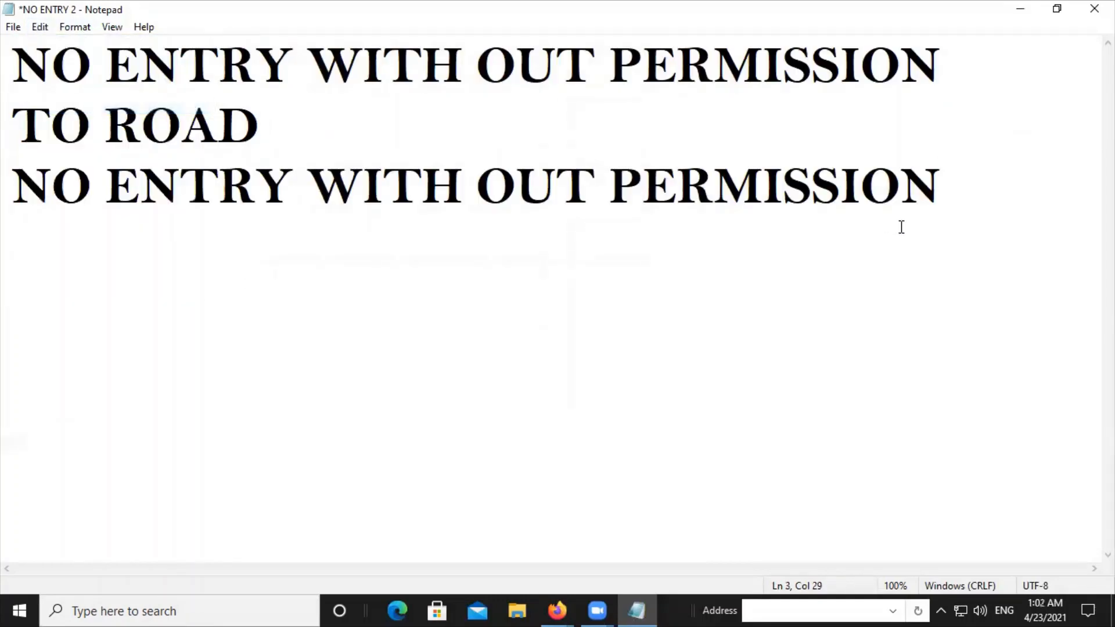
Paste the copied line NO ENTRY WITH OUT PERMISSION again on a new fourth line of the note
{"action": "key", "text": "Return"}
{"action": "left_click", "coordinate": [41, 27]}
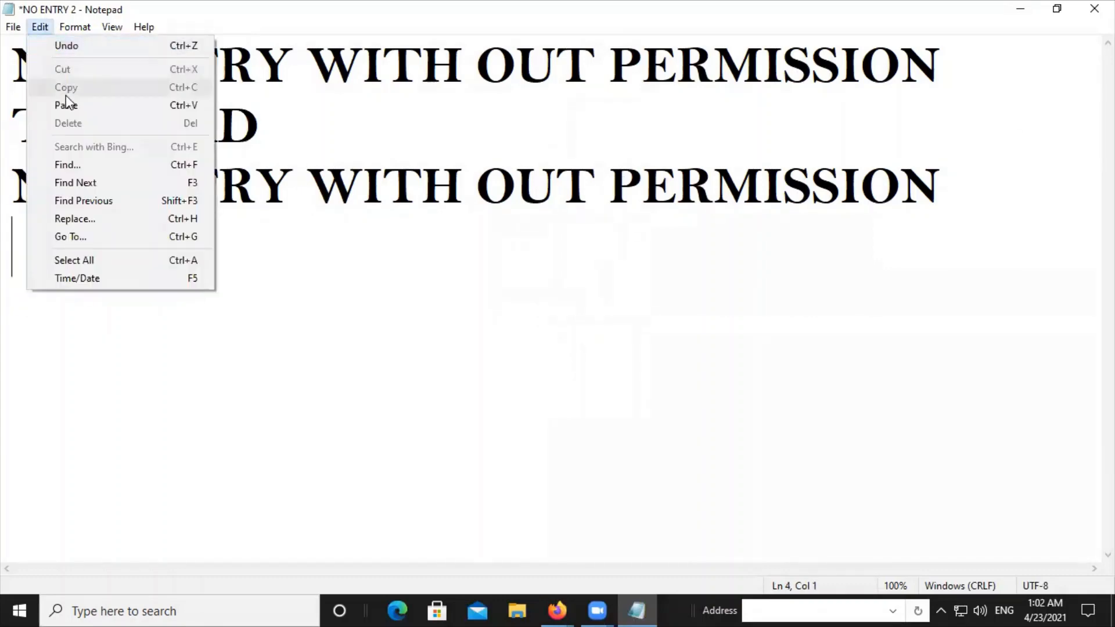
{"action": "left_click", "coordinate": [69, 104]}
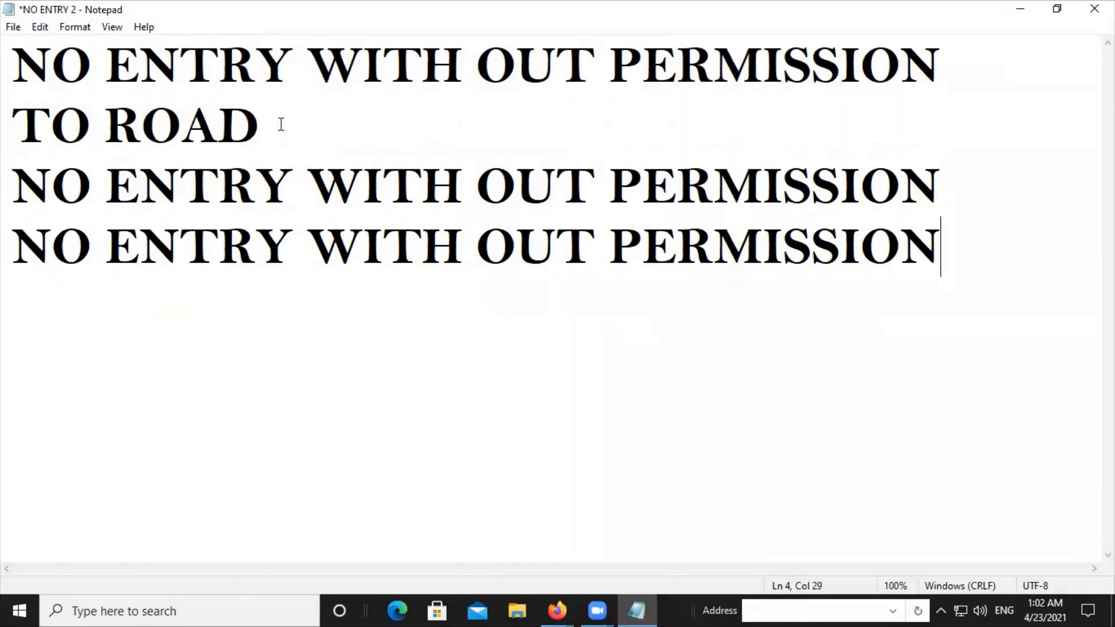
Delete the text TO ROAD from the second line, leaving that line empty
{"action": "left_click_drag", "start_coordinate": [281, 124], "coordinate": [12, 122]}
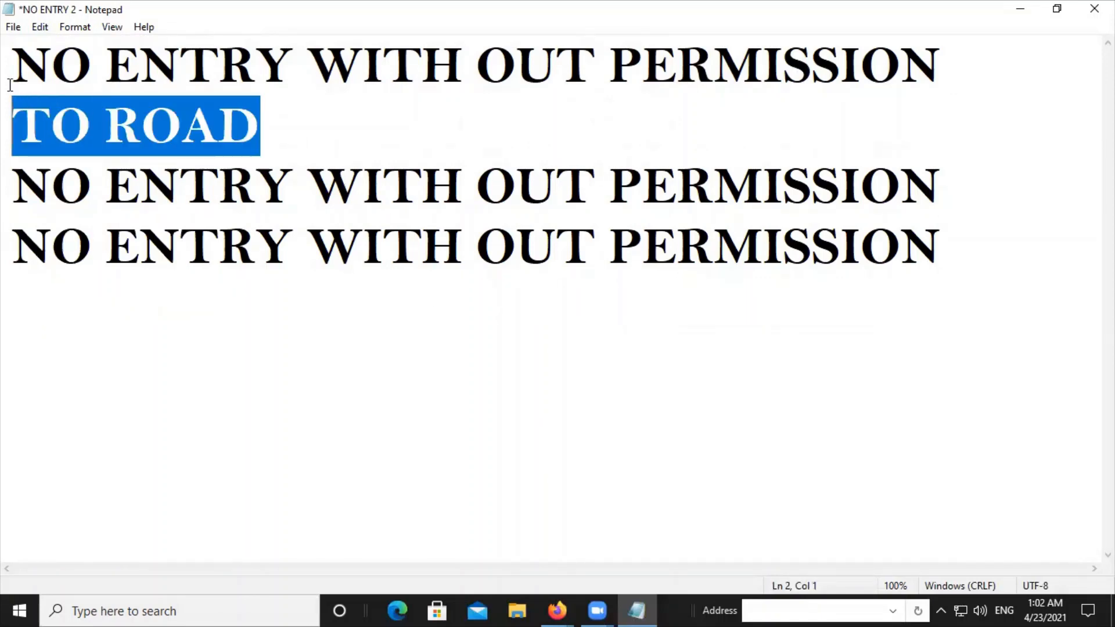
{"action": "left_click", "coordinate": [38, 27]}
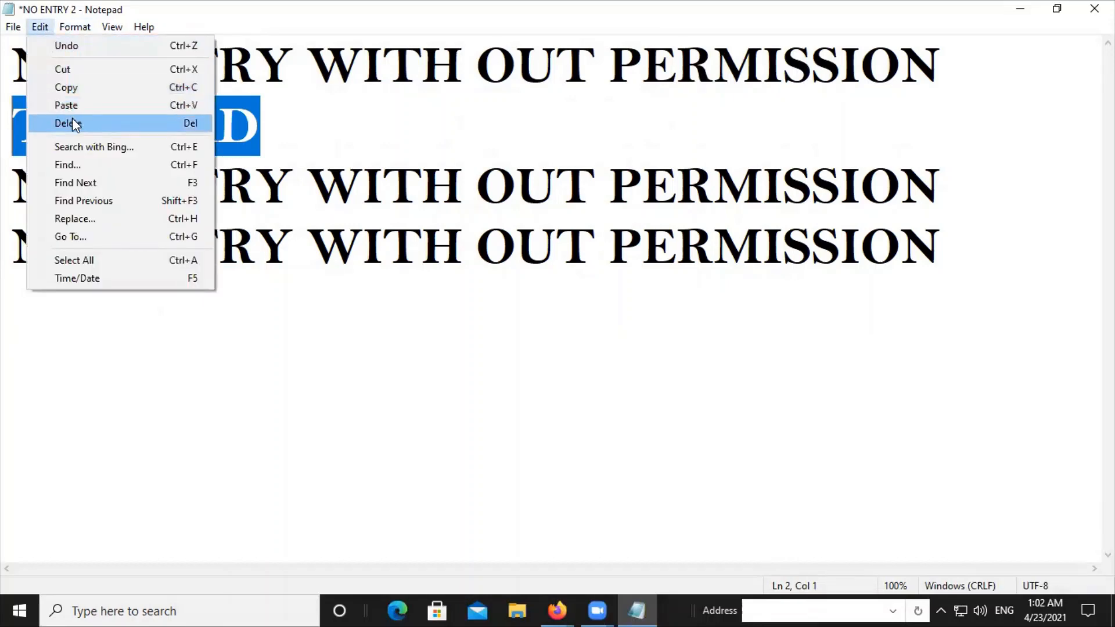
{"action": "left_click", "coordinate": [74, 123]}
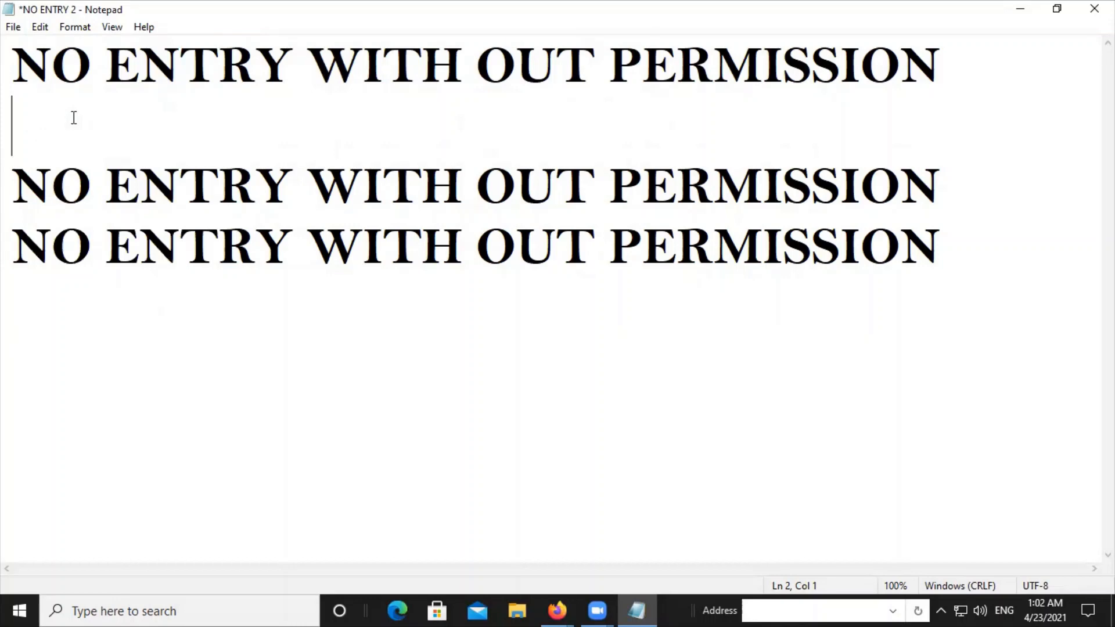
Search the note for NO with Match case on, first downward and then upward
{"action": "left_click", "coordinate": [41, 26]}
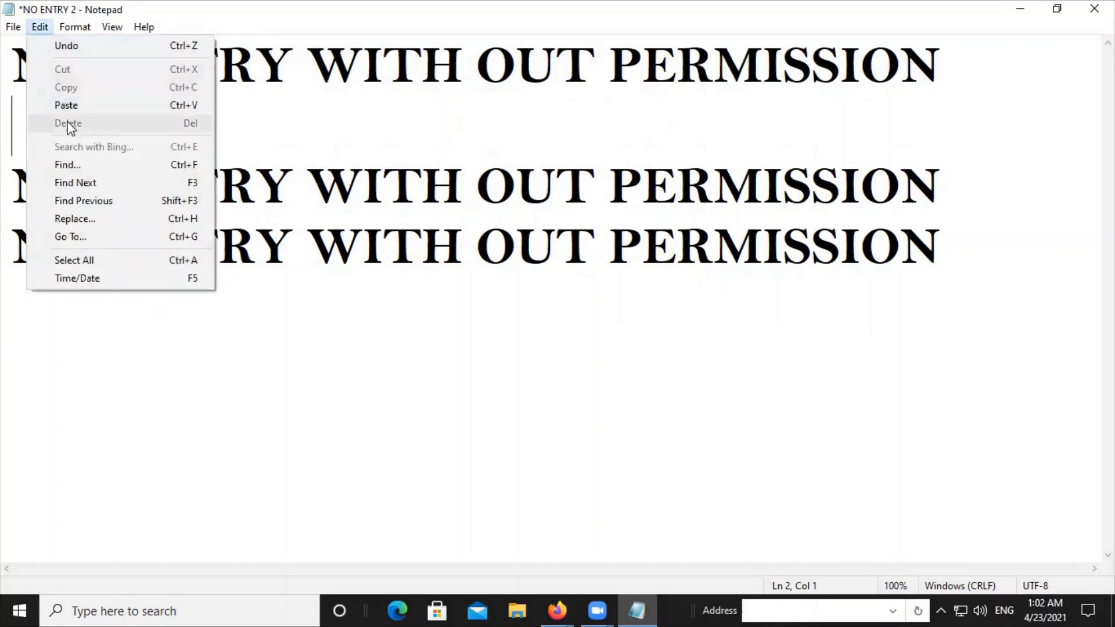
{"action": "left_click", "coordinate": [81, 162]}
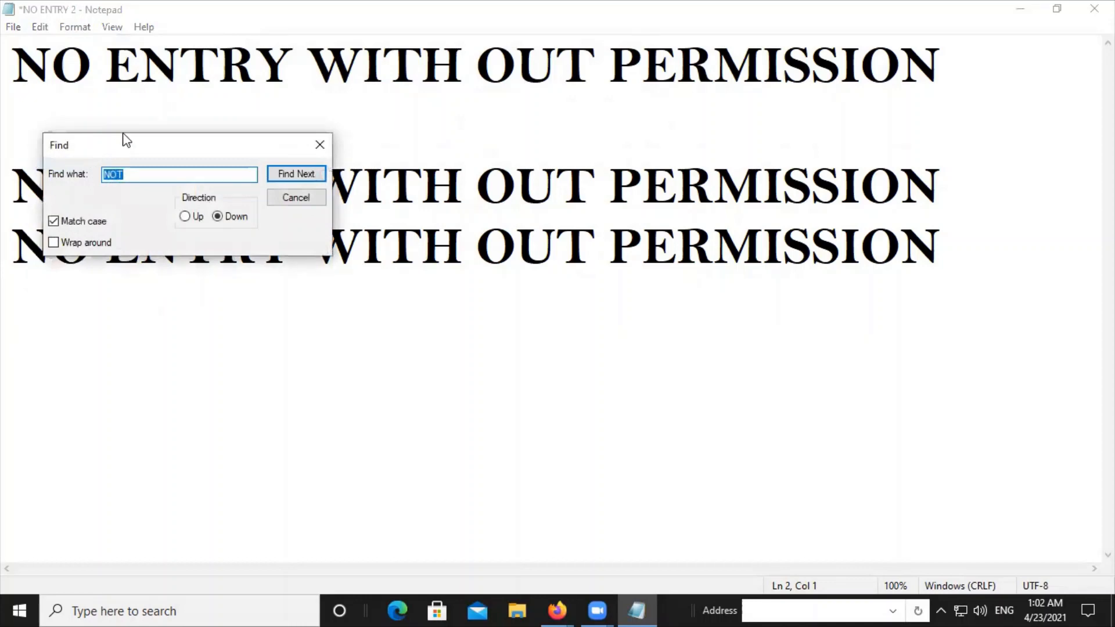
{"action": "left_click_drag", "start_coordinate": [124, 134], "coordinate": [417, 325]}
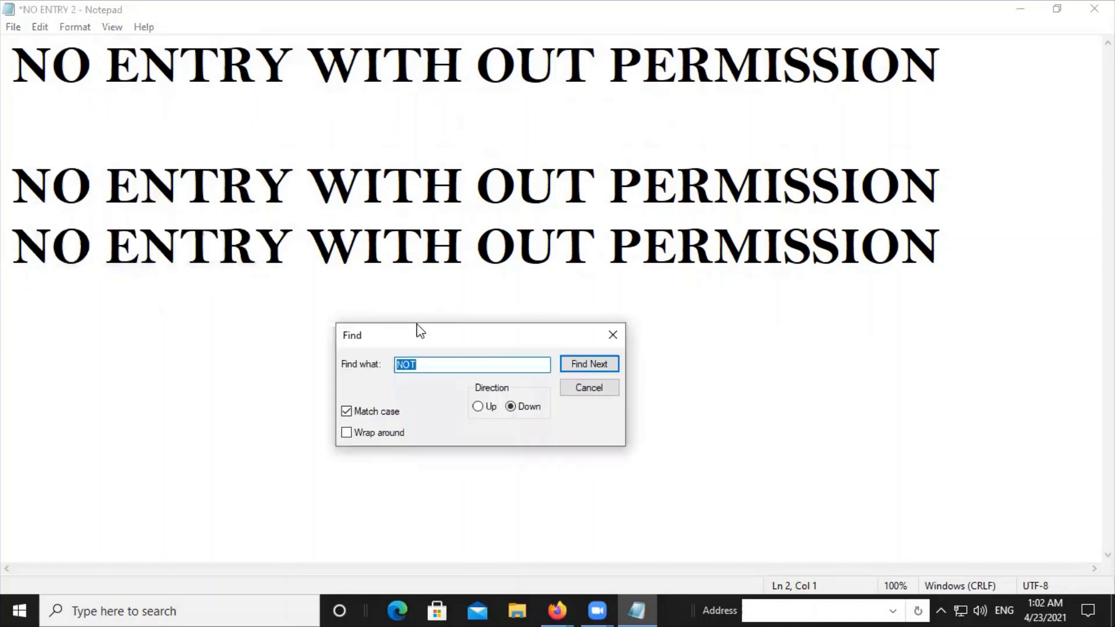
{"action": "left_click", "coordinate": [428, 364]}
{"action": "key", "text": "BackSpace"}
{"action": "left_click", "coordinate": [580, 364]}
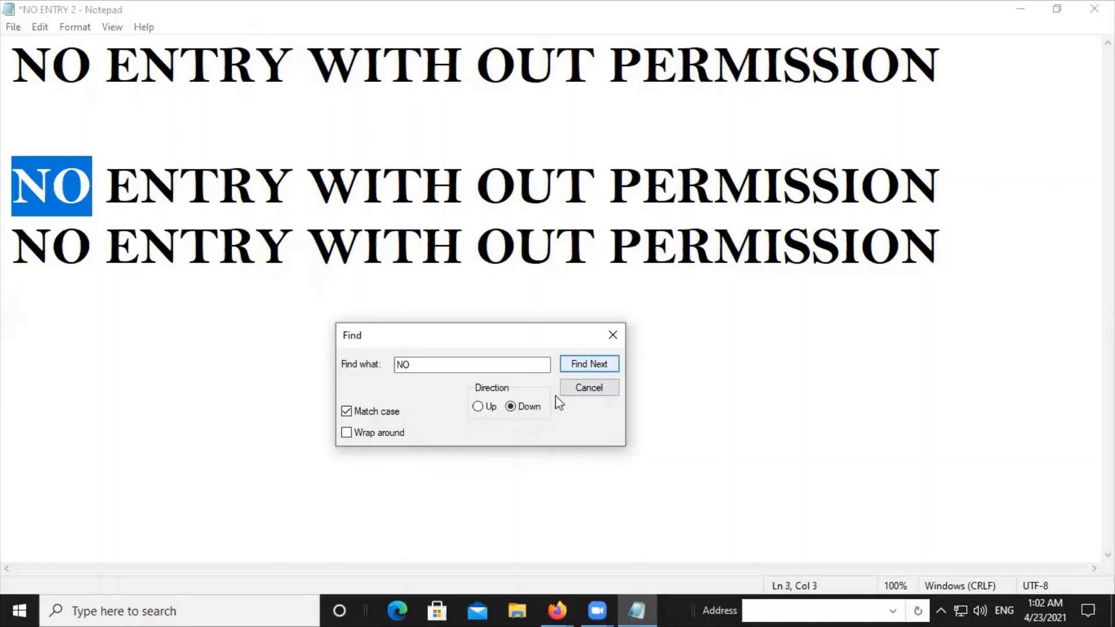
{"action": "left_click", "coordinate": [478, 407]}
{"action": "left_click", "coordinate": [585, 364]}
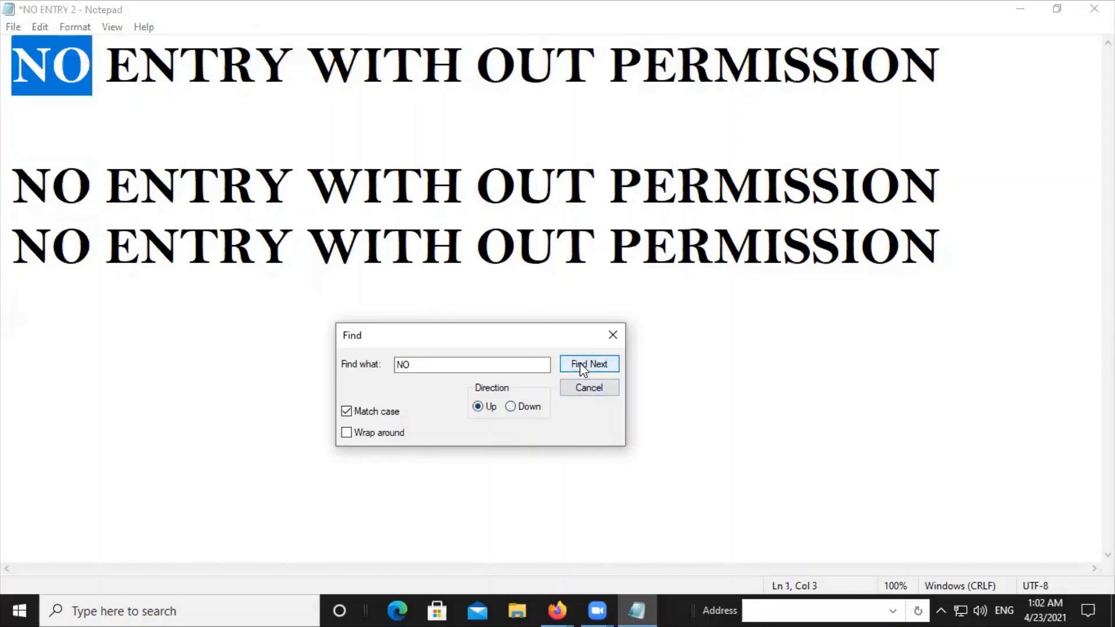
Find the next two occurrences of NO searching downward, close the search, and go back to the previous occurrence
{"action": "left_click", "coordinate": [521, 408]}
{"action": "left_click", "coordinate": [591, 364]}
{"action": "left_click", "coordinate": [591, 364]}
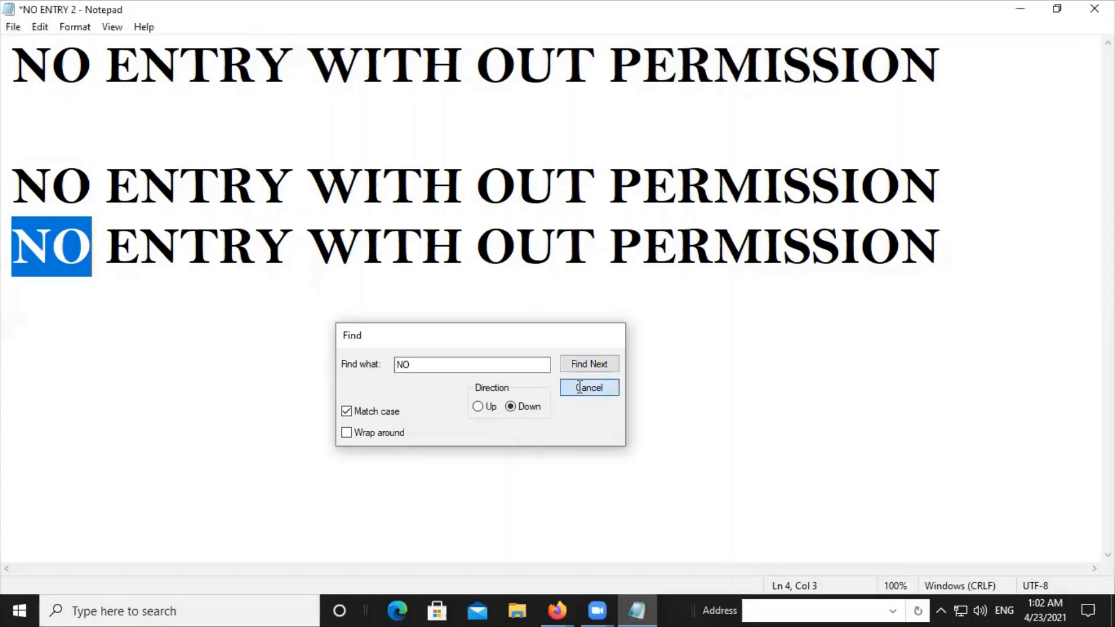
{"action": "left_click", "coordinate": [582, 388]}
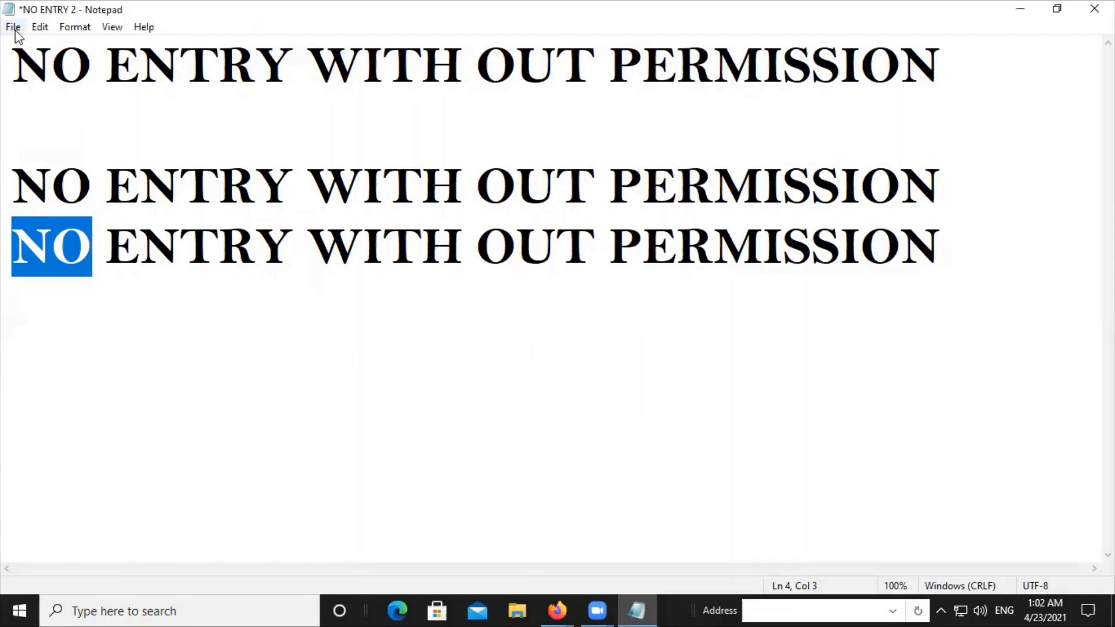
{"action": "left_click", "coordinate": [38, 27]}
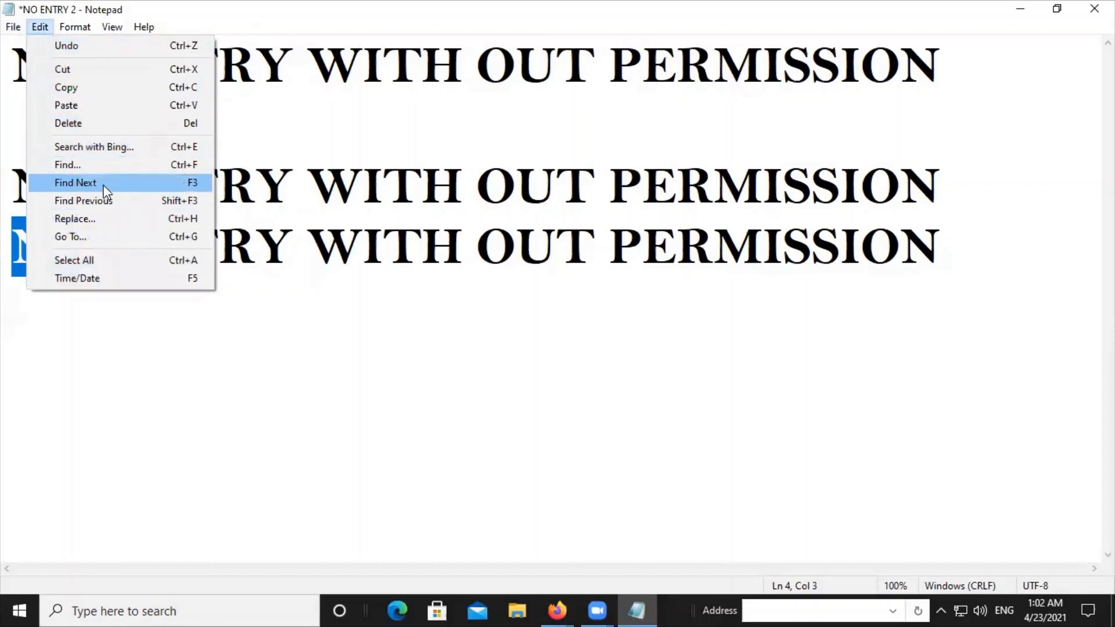
{"action": "left_click", "coordinate": [107, 201]}
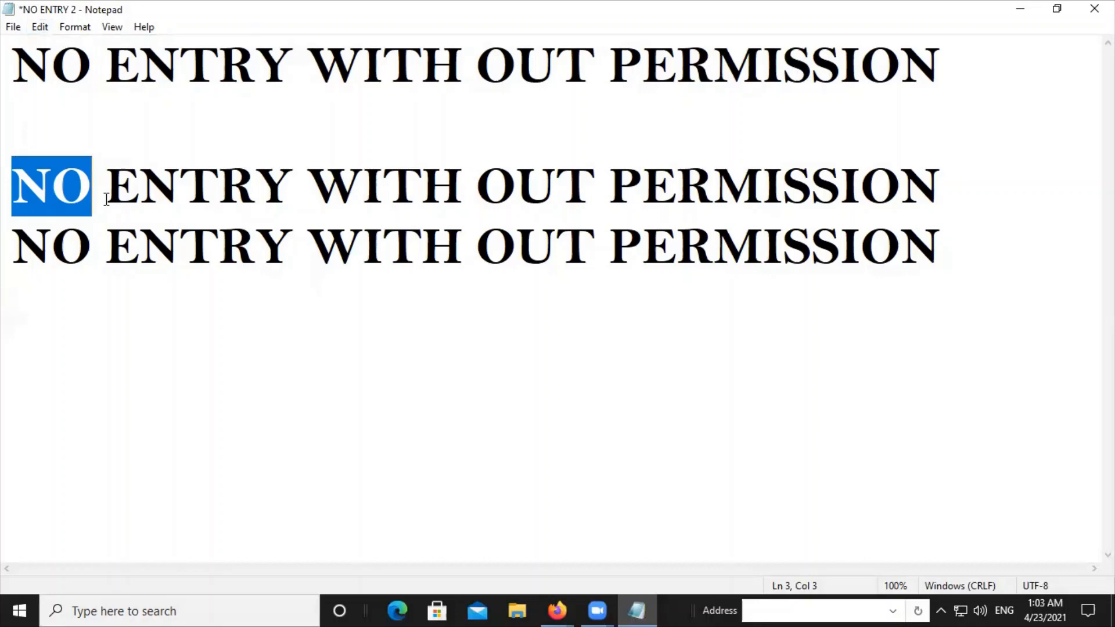
Replace all occurrences of NO with NOT throughout the note and close the replacement dialog
{"action": "left_click", "coordinate": [40, 29]}
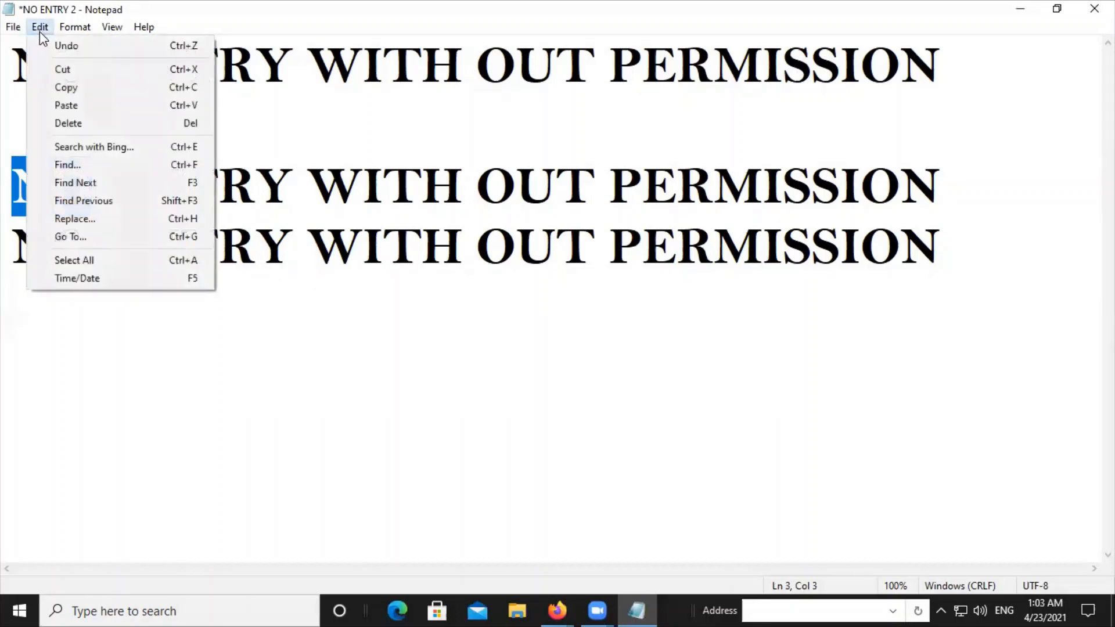
{"action": "left_click", "coordinate": [71, 220]}
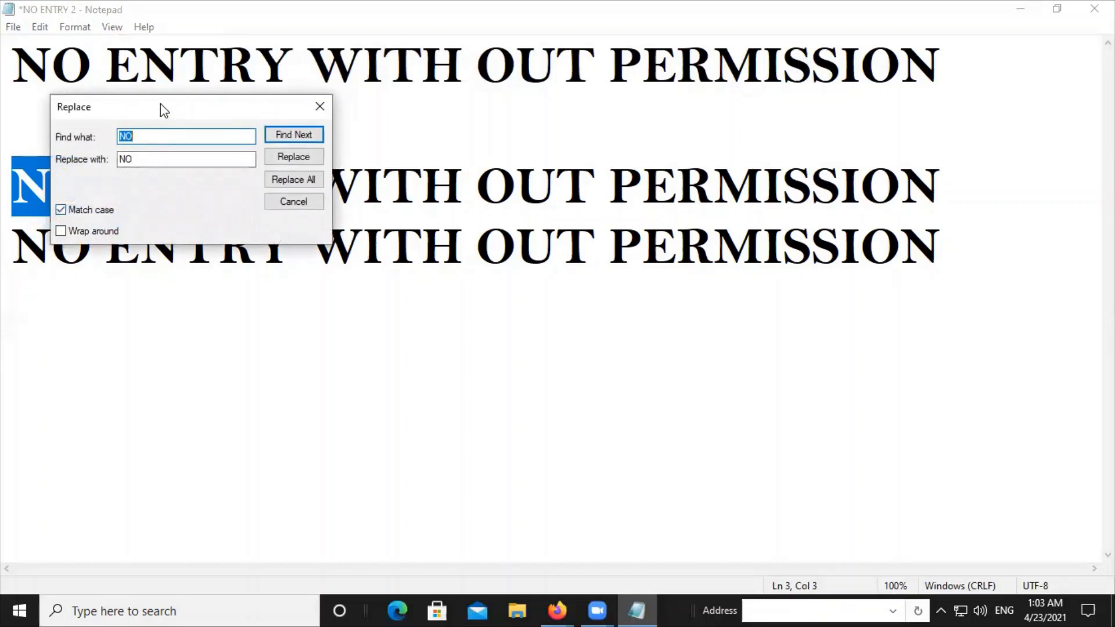
{"action": "left_click_drag", "start_coordinate": [160, 103], "coordinate": [464, 286]}
{"action": "left_click", "coordinate": [451, 319]}
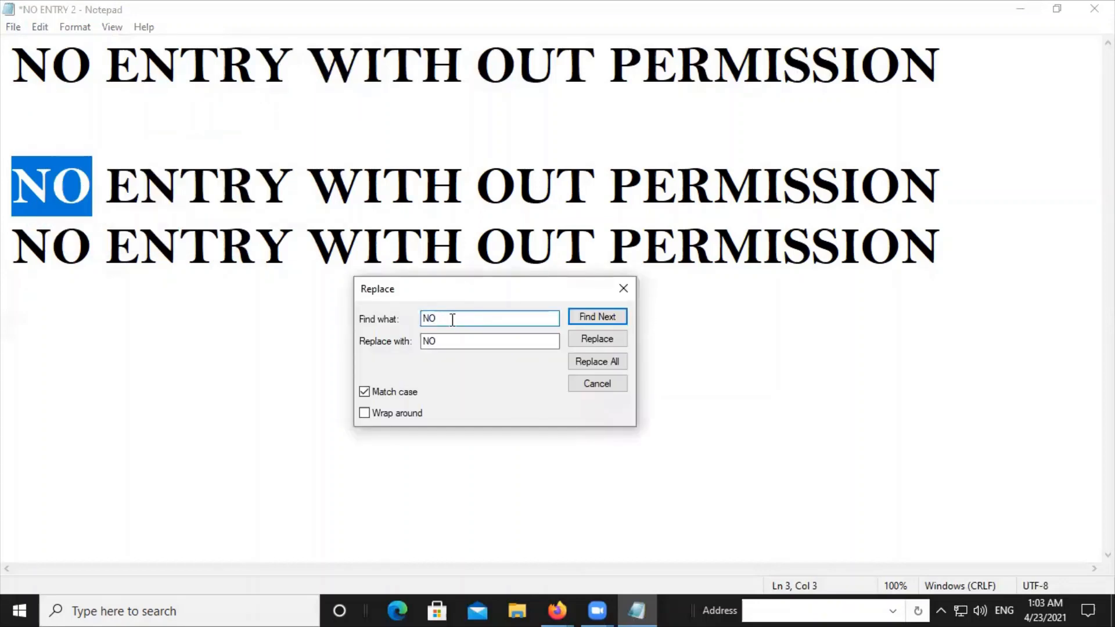
{"action": "left_click", "coordinate": [442, 342]}
{"action": "type", "text": "T"}
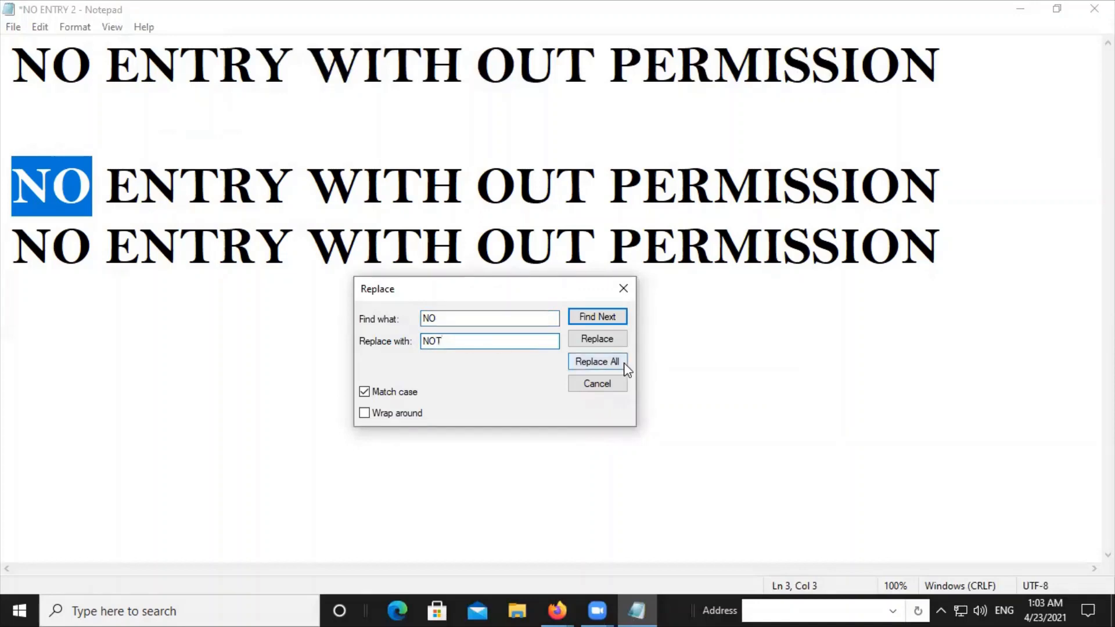
{"action": "left_click", "coordinate": [608, 365]}
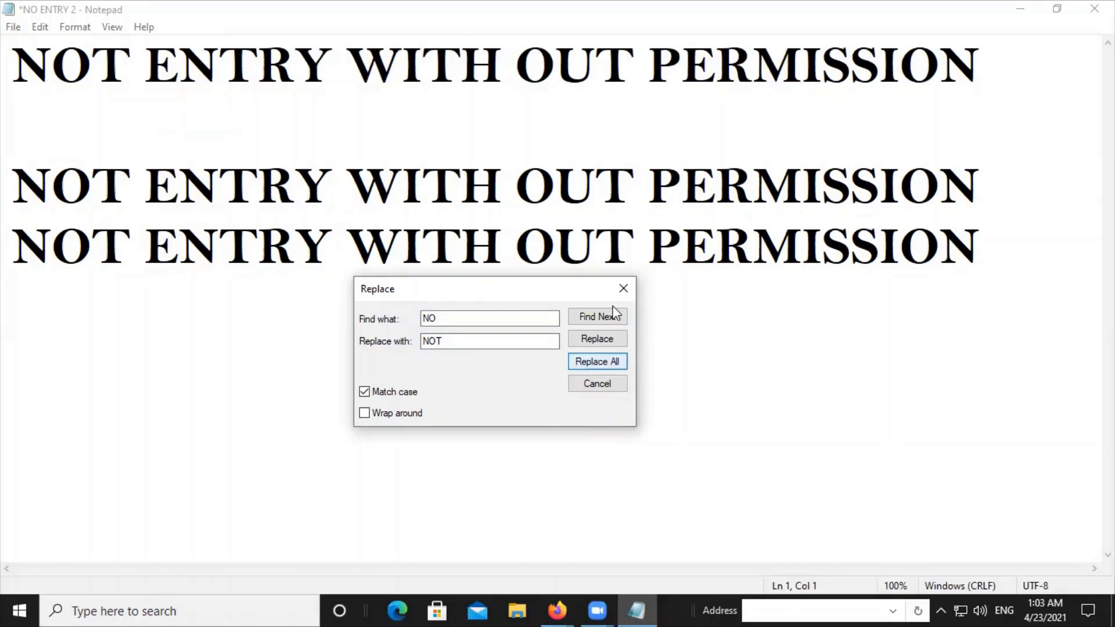
{"action": "left_click", "coordinate": [623, 288]}
Search downward for the word NOT in the note with Match case on
{"action": "left_click", "coordinate": [45, 25]}
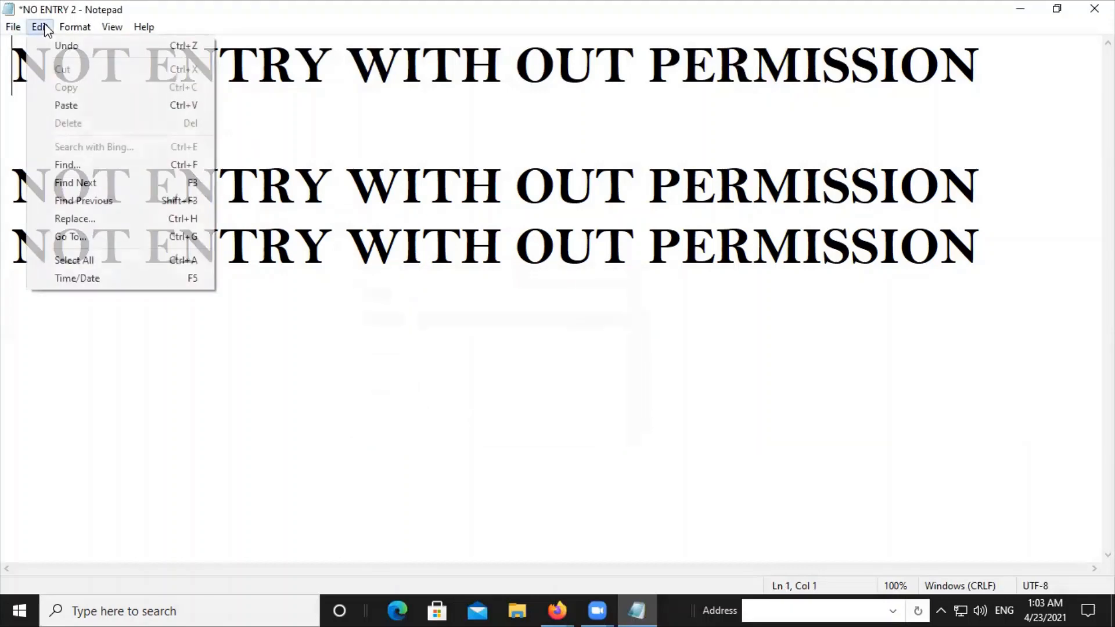
{"action": "left_click", "coordinate": [64, 155]}
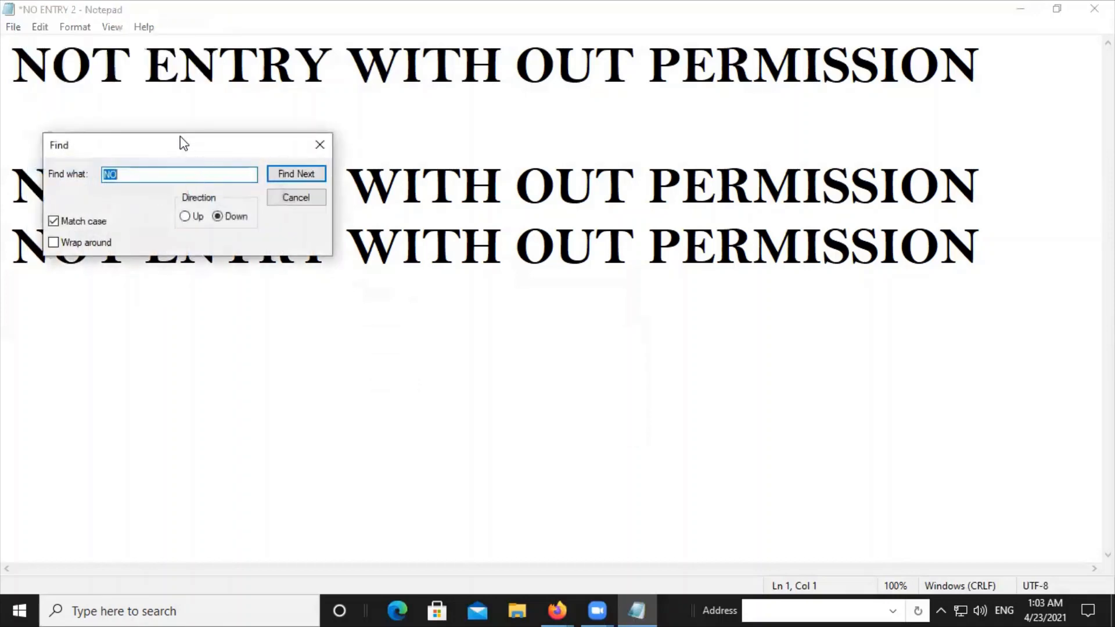
{"action": "left_click_drag", "start_coordinate": [203, 143], "coordinate": [478, 273]}
{"action": "left_click", "coordinate": [415, 302]}
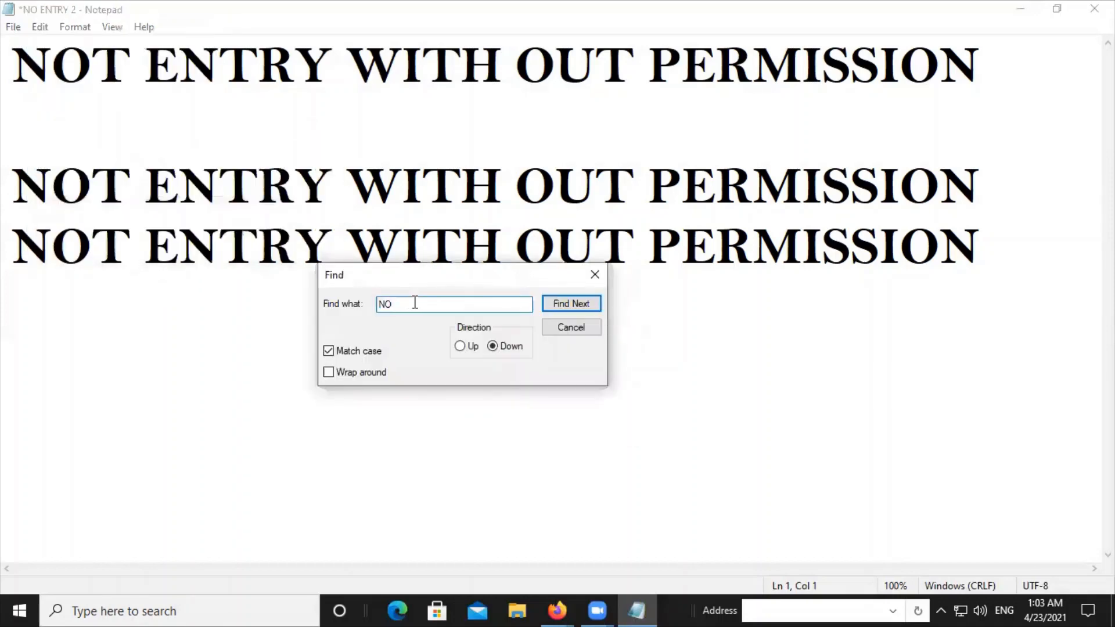
{"action": "type", "text": "T"}
{"action": "left_click", "coordinate": [591, 303]}
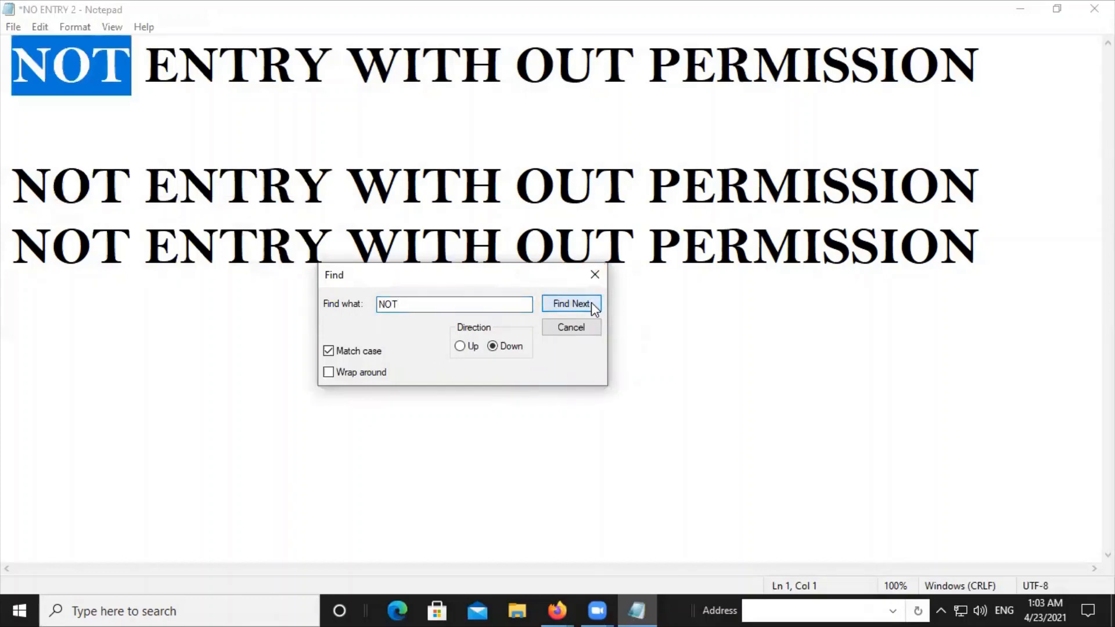
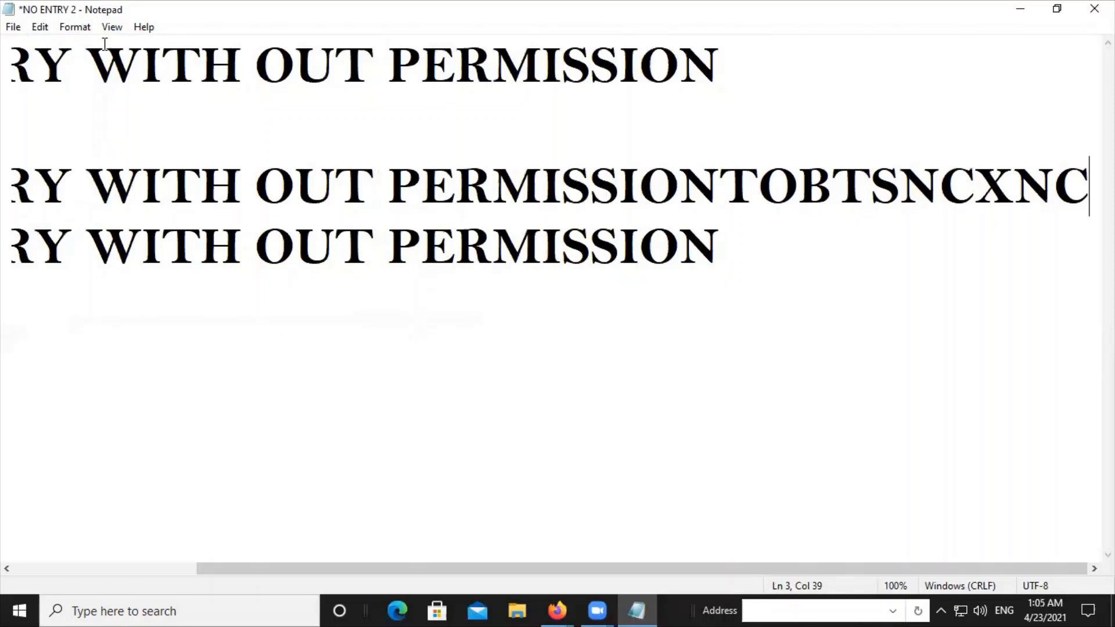
Turn on Word Wrap and delete the stray text TOBTSNCXNC after PERMISSION in the middle sentence
{"action": "left_click", "coordinate": [74, 28]}
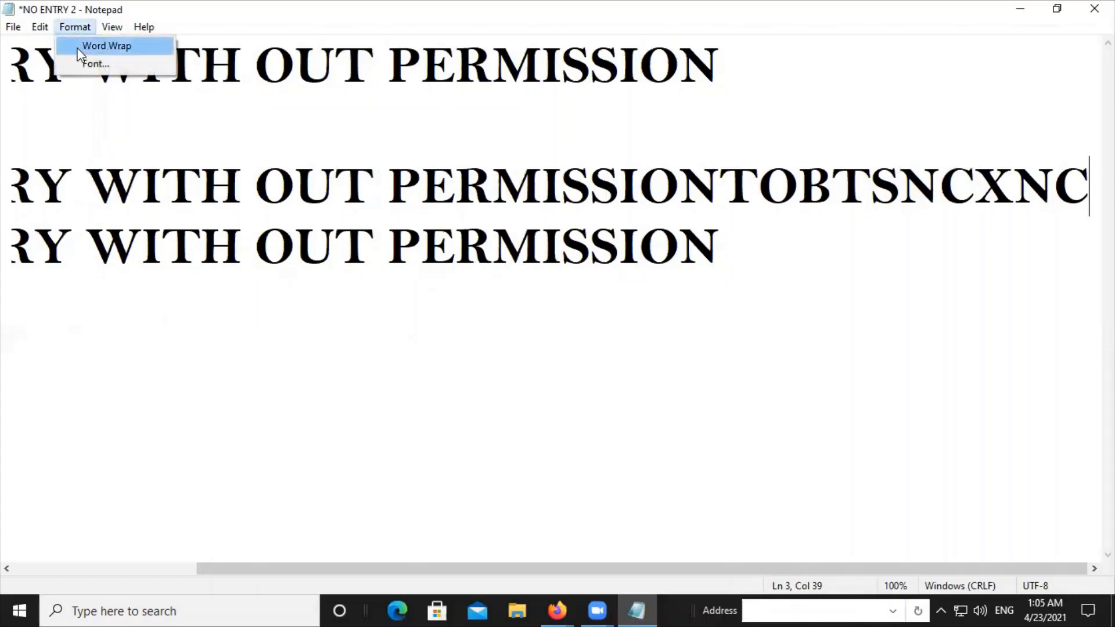
{"action": "left_click", "coordinate": [78, 44]}
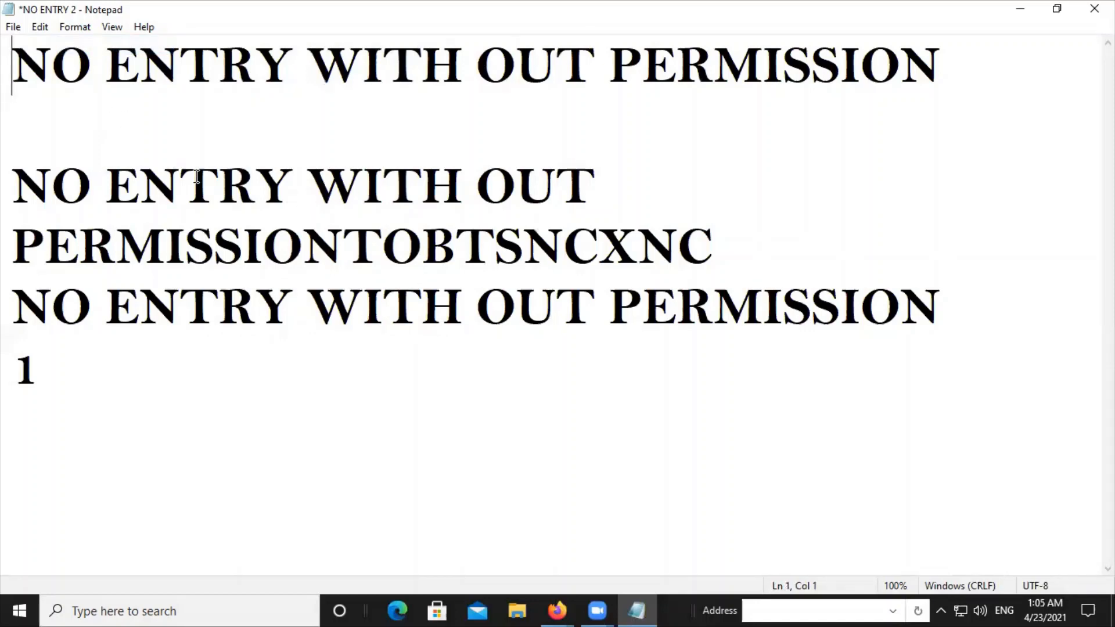
{"action": "left_click", "coordinate": [712, 242]}
{"action": "left_click_drag", "start_coordinate": [712, 241], "coordinate": [359, 233]}
{"action": "key", "text": "BackSpace"}
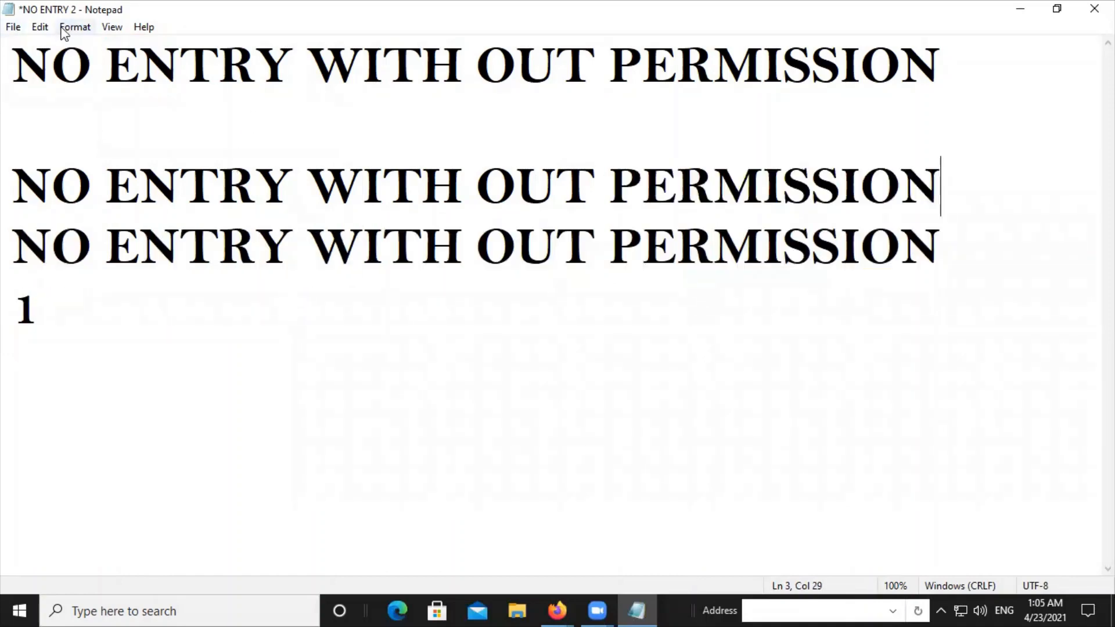
Set the note's font to Bell MT, Bold, size 36
{"action": "left_click", "coordinate": [68, 28]}
{"action": "left_click", "coordinate": [86, 63]}
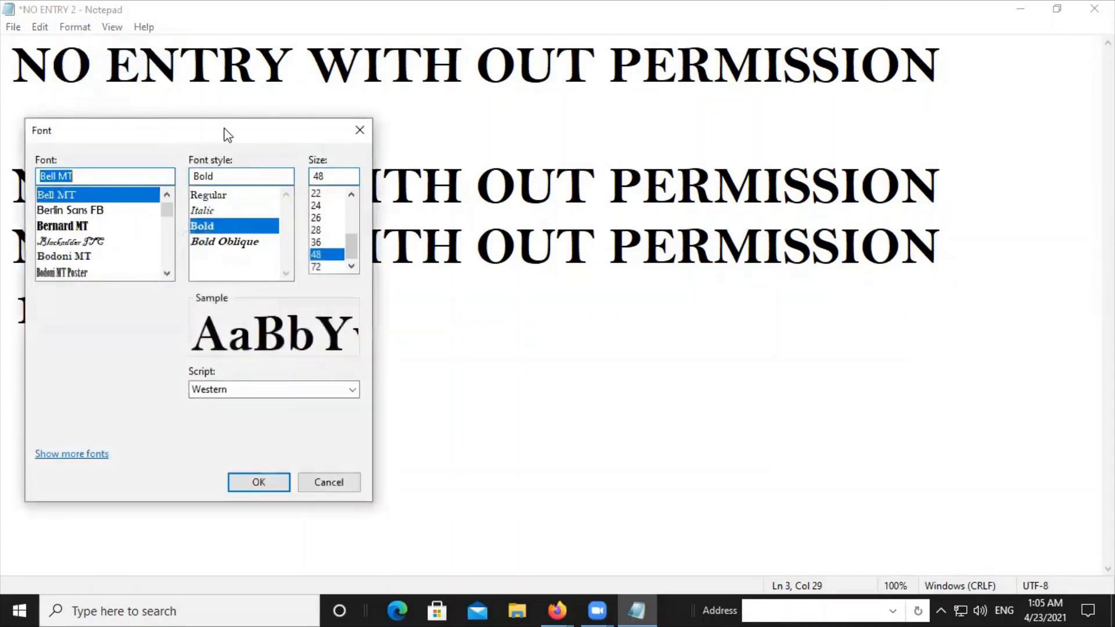
{"action": "left_click_drag", "start_coordinate": [227, 135], "coordinate": [739, 187]}
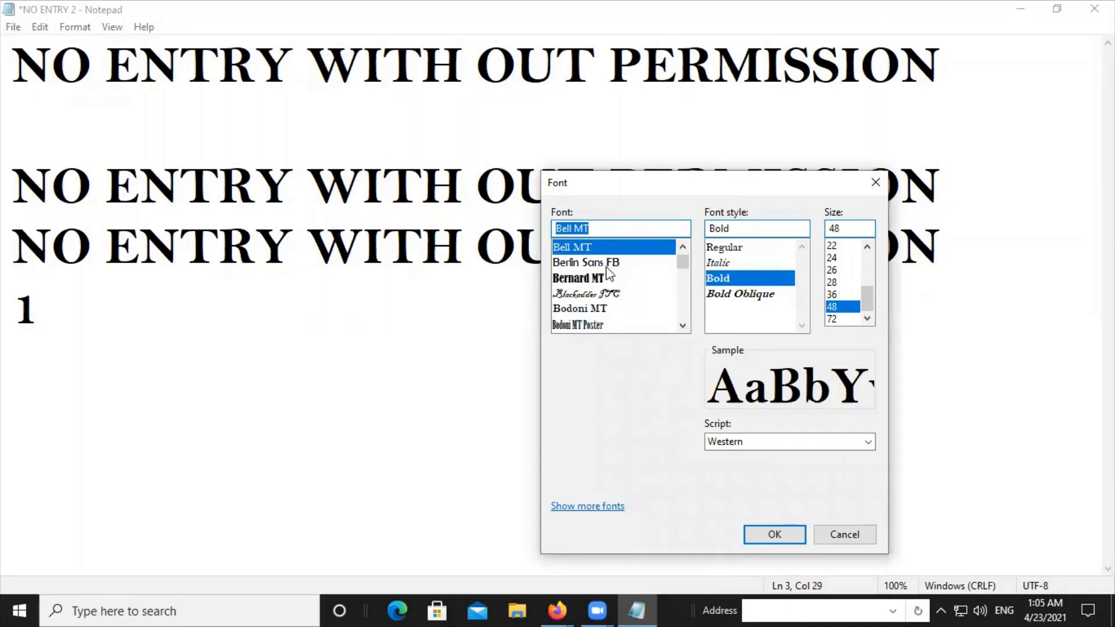
{"action": "left_click", "coordinate": [589, 308]}
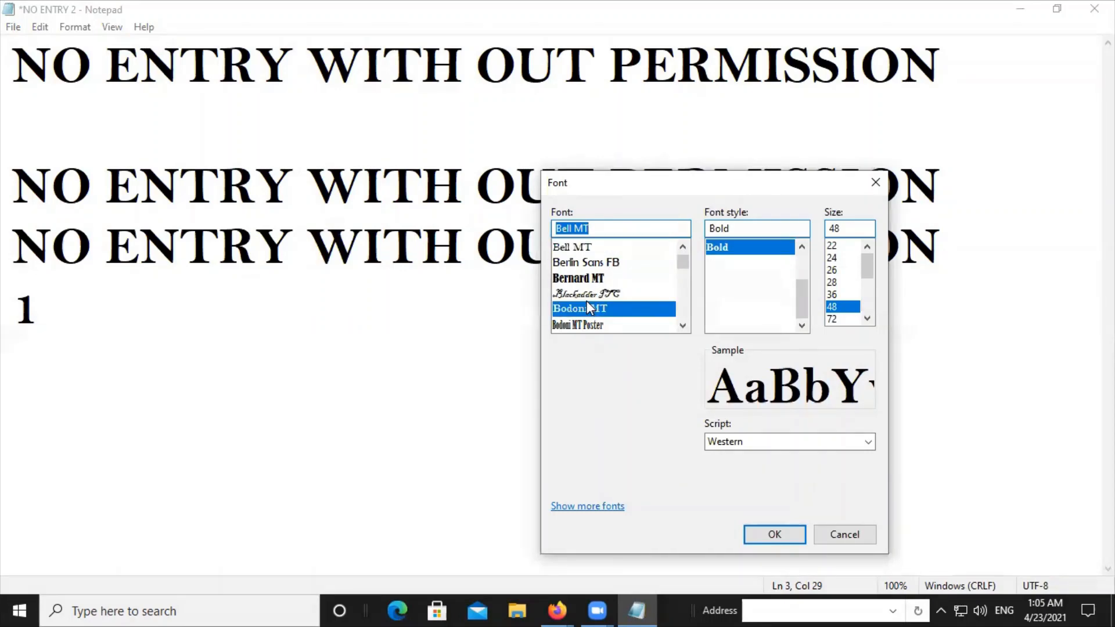
{"action": "left_click", "coordinate": [570, 248]}
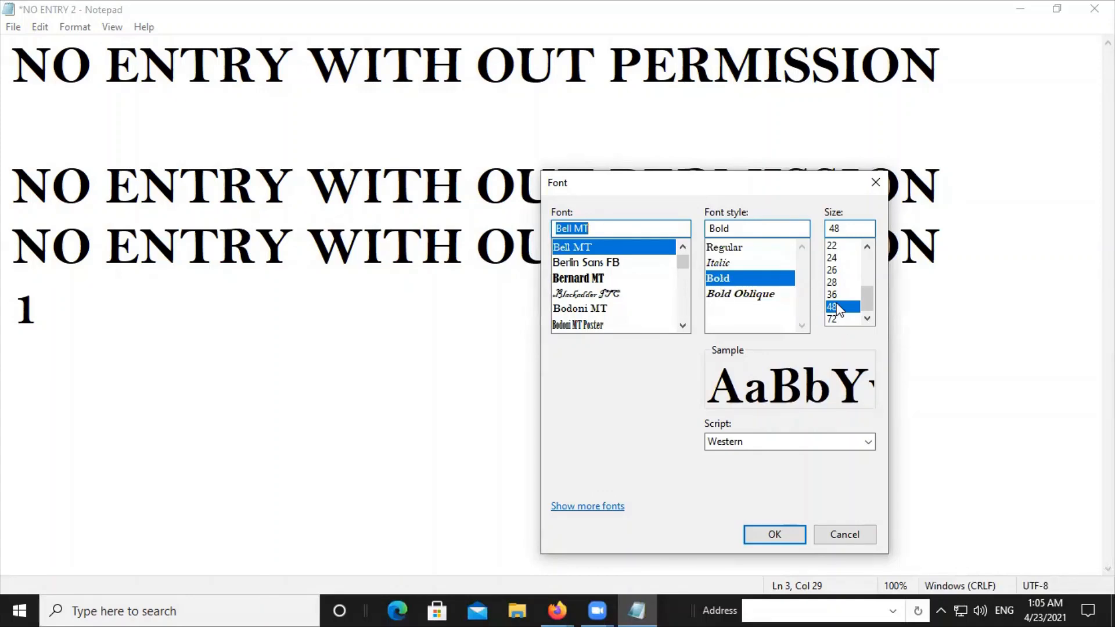
{"action": "left_click", "coordinate": [835, 295]}
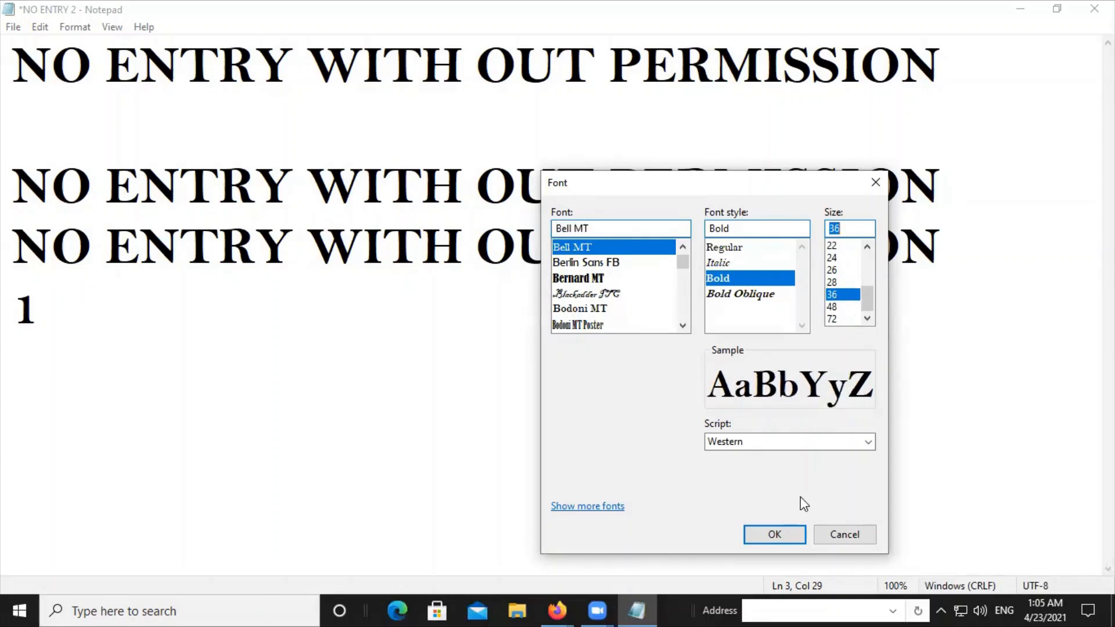
{"action": "left_click", "coordinate": [775, 535]}
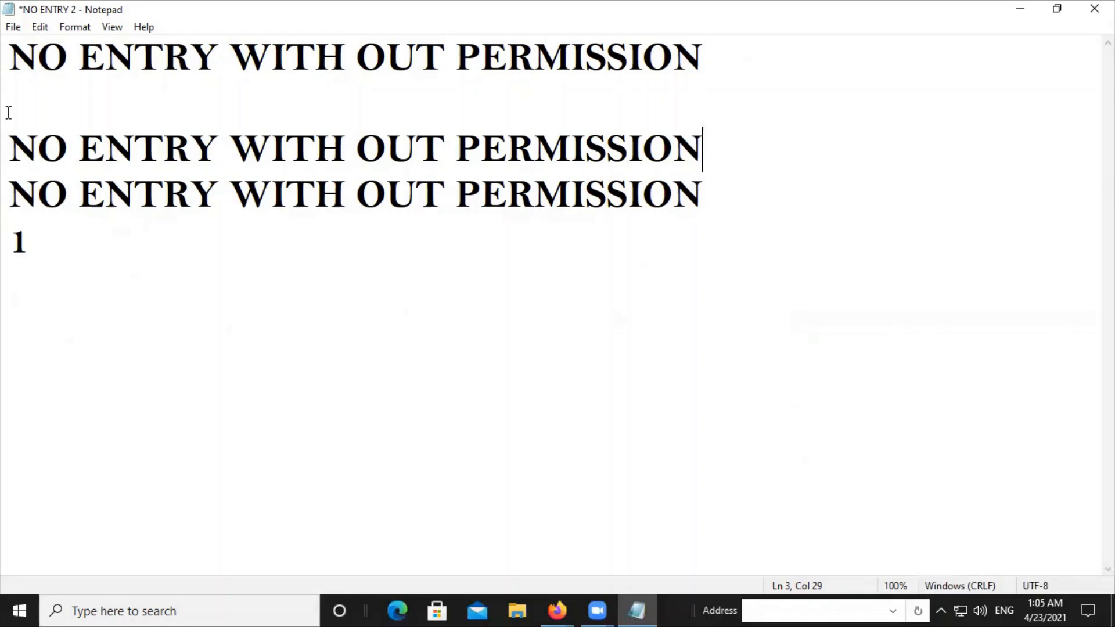
Zoom in on the note by one level and zoom back out to 100%
{"action": "left_click", "coordinate": [112, 27]}
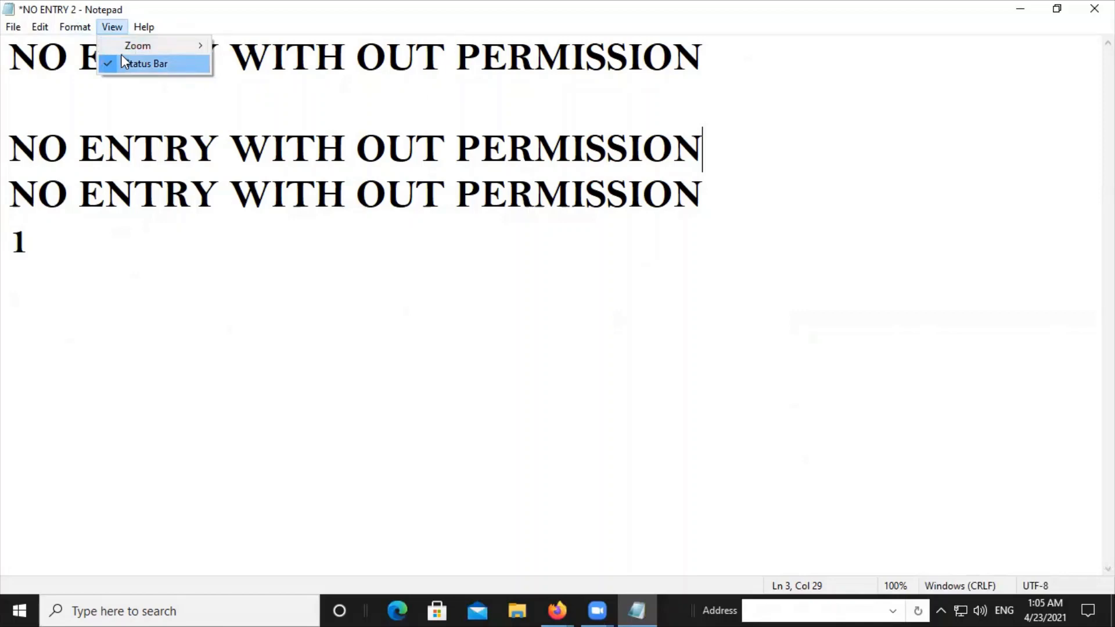
{"action": "mouse_move", "coordinate": [121, 48]}
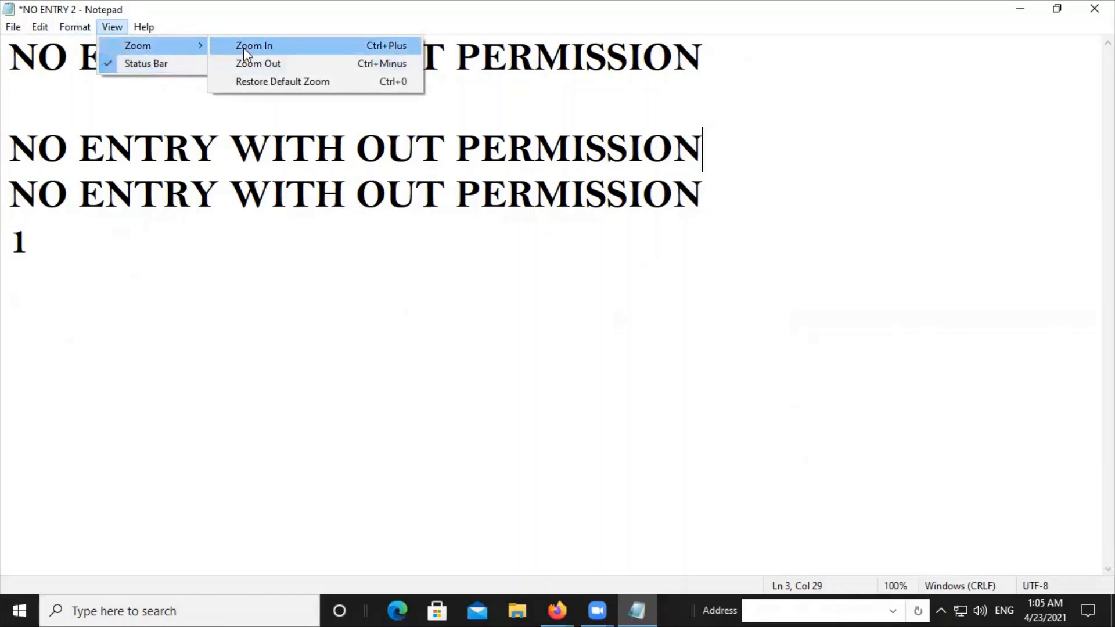
{"action": "left_click", "coordinate": [243, 47]}
{"action": "left_click", "coordinate": [108, 28]}
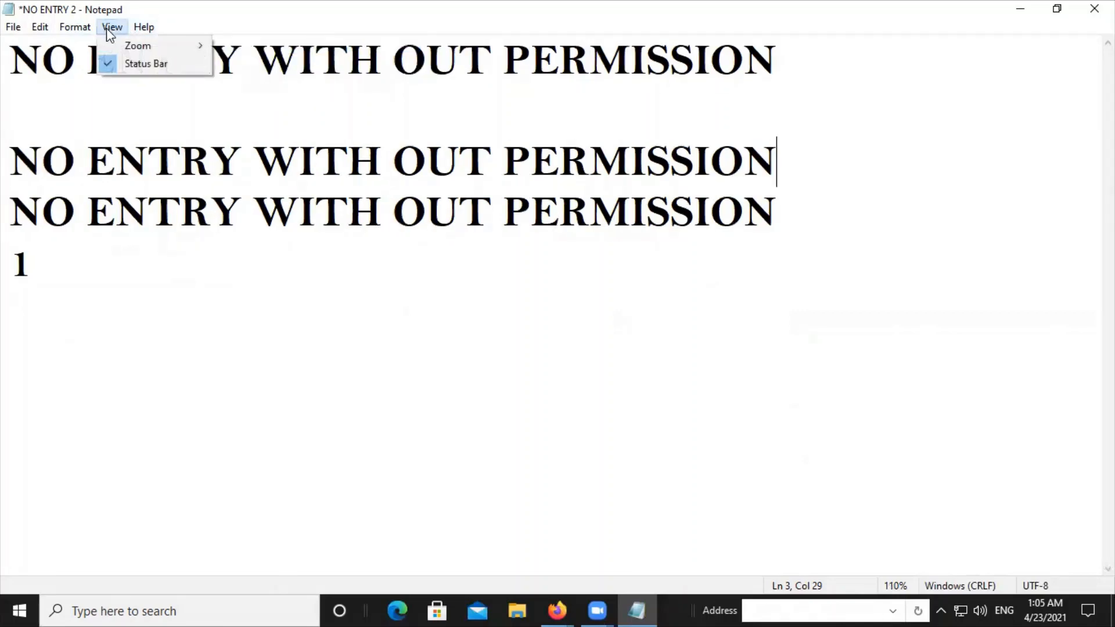
{"action": "mouse_move", "coordinate": [148, 46]}
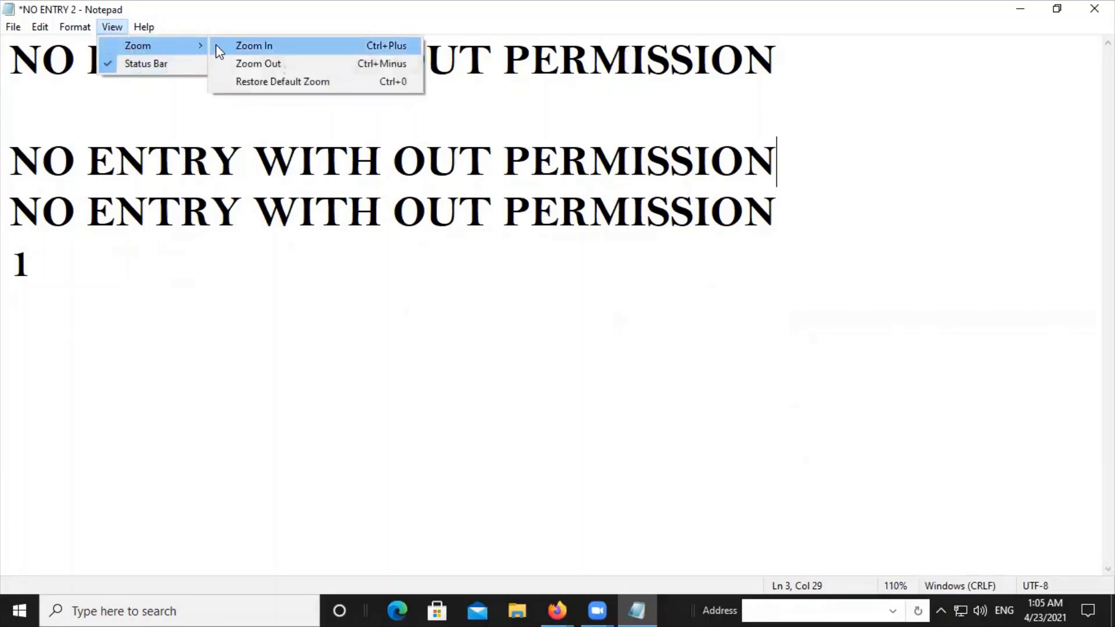
{"action": "left_click", "coordinate": [255, 64]}
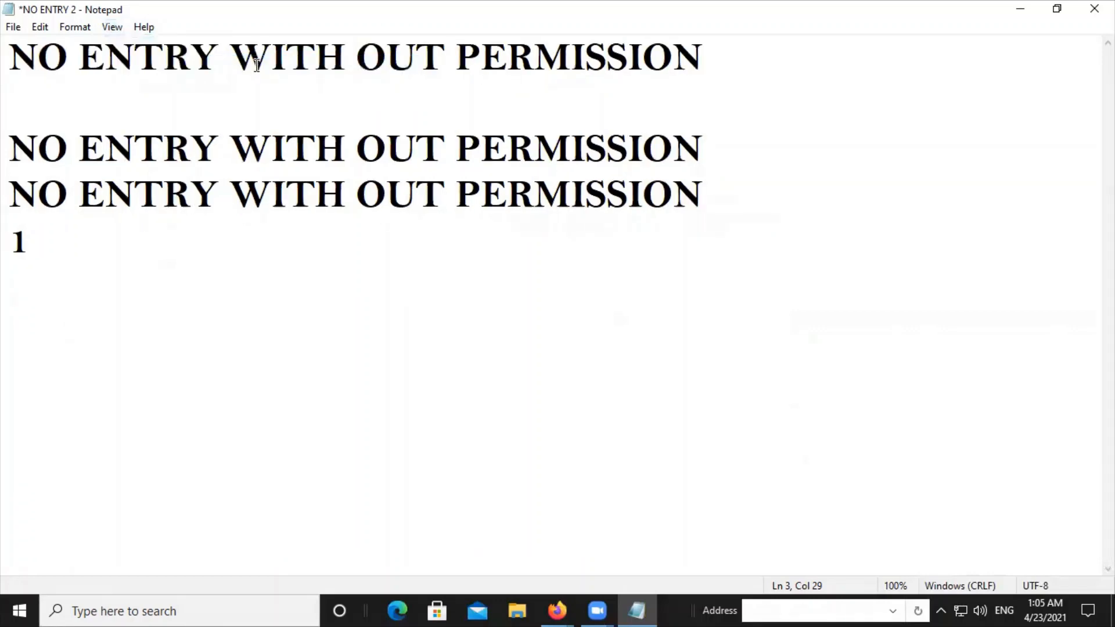
{"action": "left_click", "coordinate": [109, 30]}
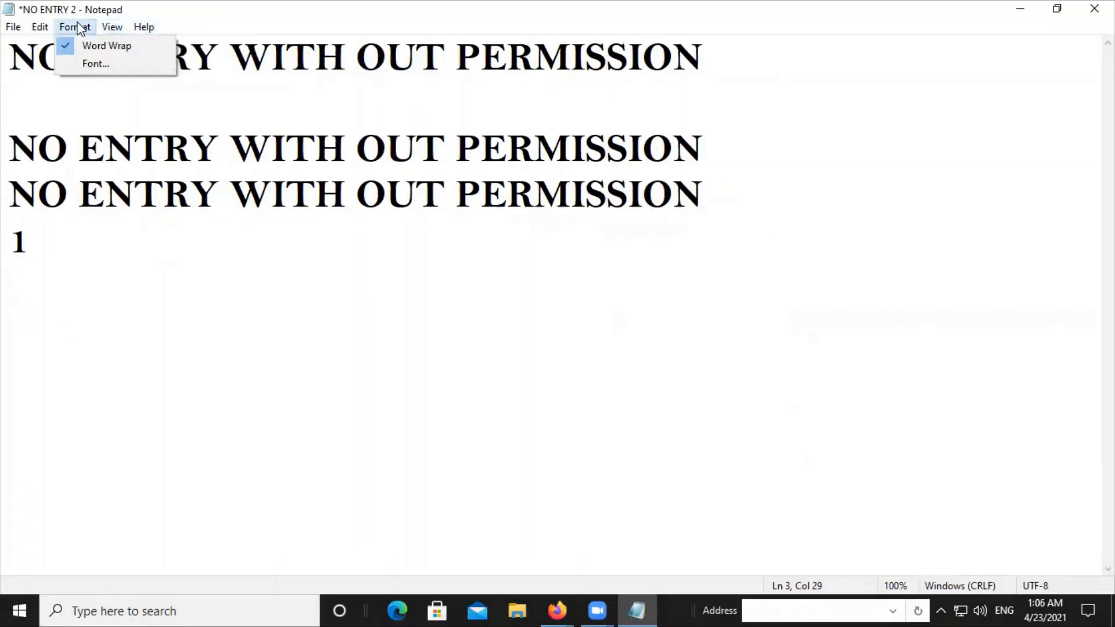
{"action": "mouse_move", "coordinate": [13, 28]}
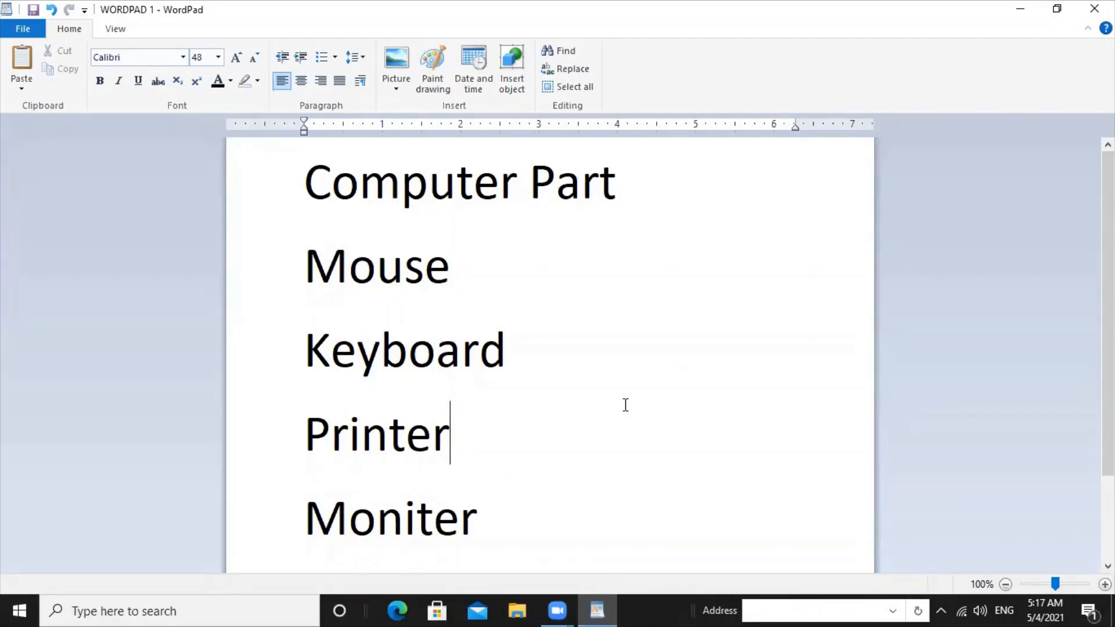
Save a copy of the Computer Part document on the Desktop as WORDPAD 2 in Rich Text Format
{"action": "left_click", "coordinate": [38, 36]}
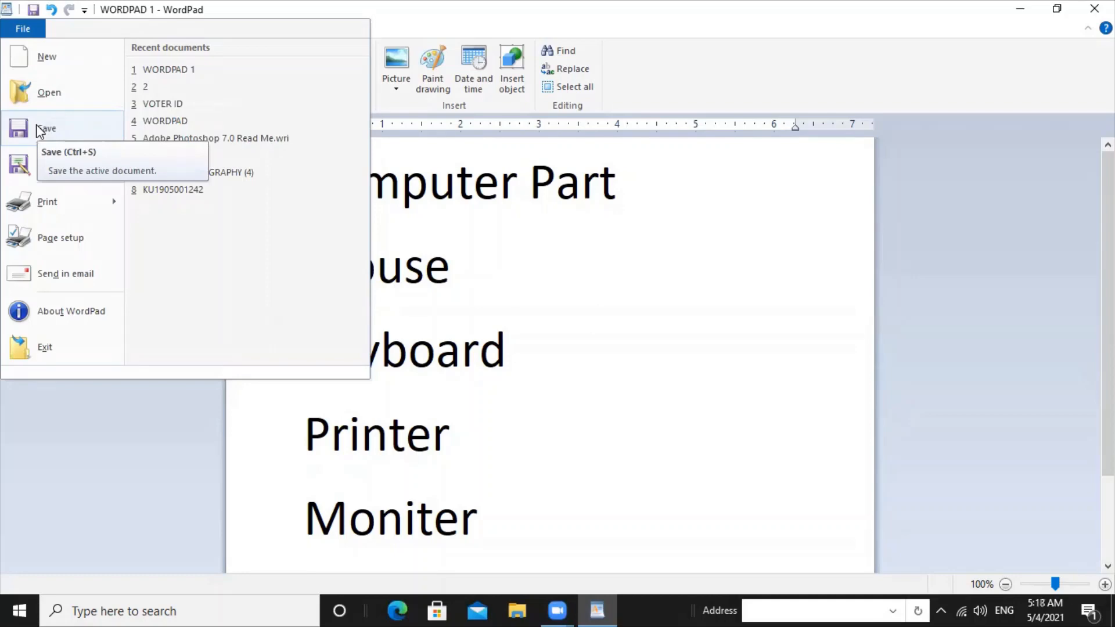
{"action": "mouse_move", "coordinate": [44, 167]}
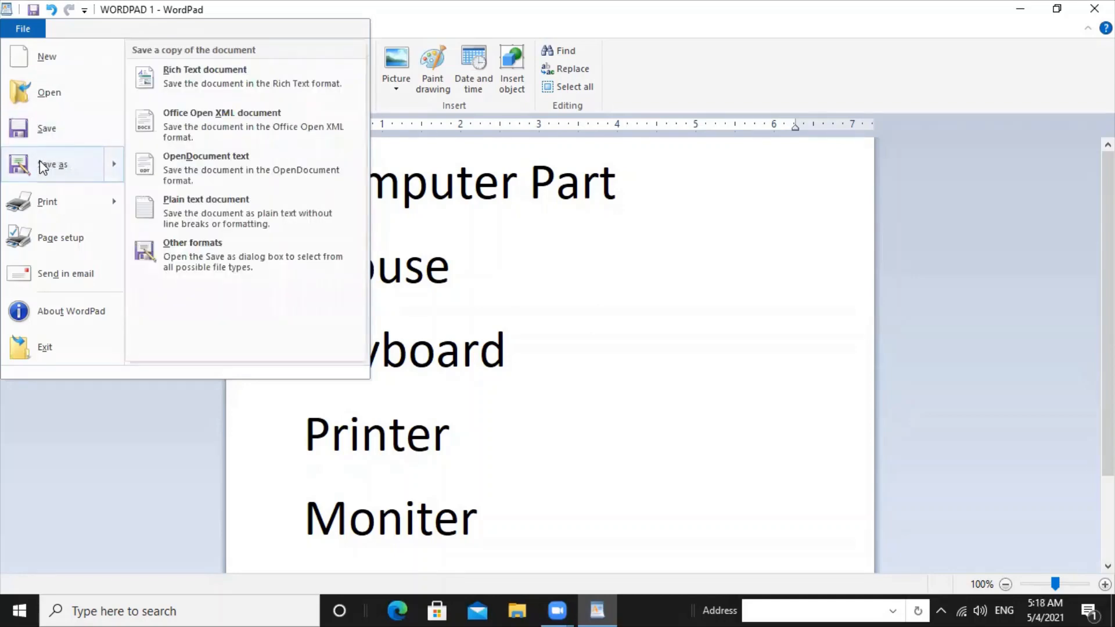
{"action": "left_click", "coordinate": [43, 166]}
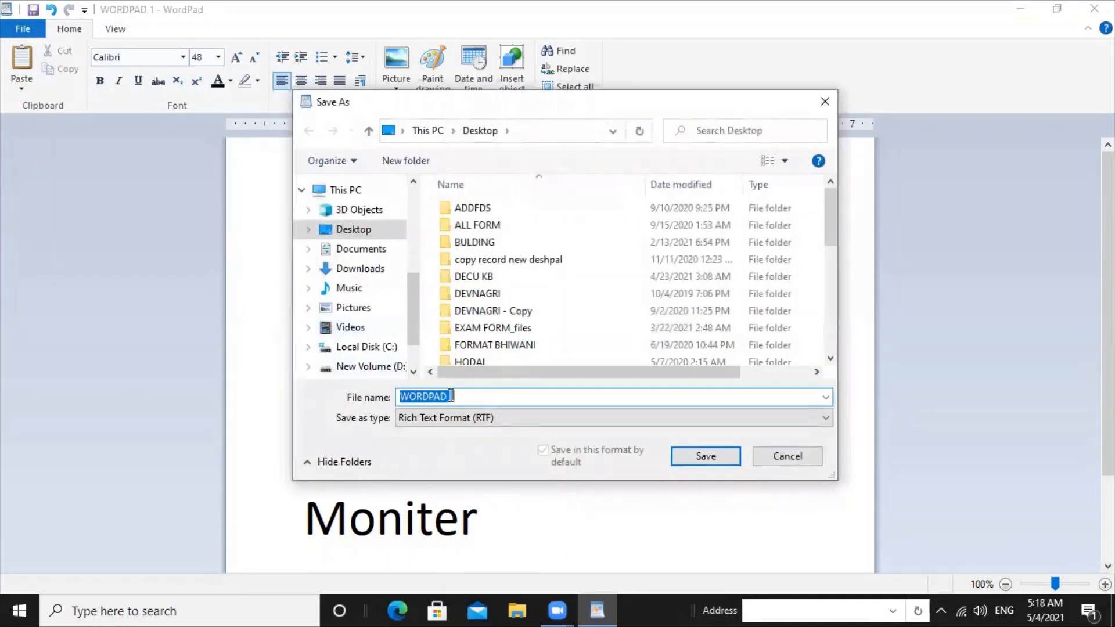
{"action": "left_click", "coordinate": [469, 395]}
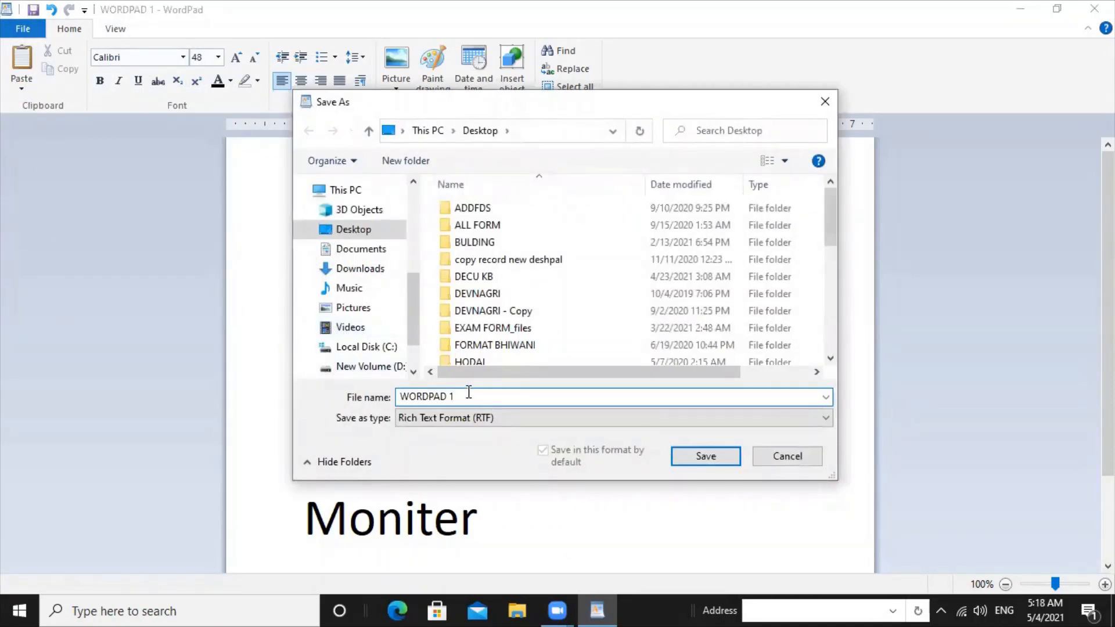
{"action": "key", "text": "BackSpace"}
{"action": "type", "text": "2"}
{"action": "left_click", "coordinate": [712, 457]}
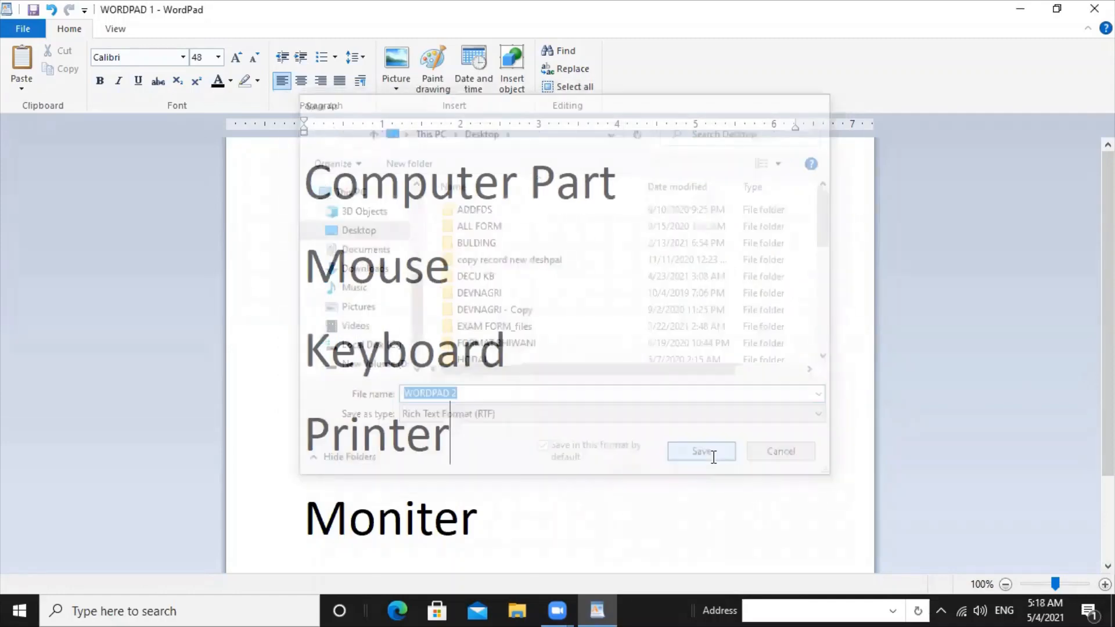
Try a left margin of 2 inches in the page setup, set it back to 1 inch and accept
{"action": "left_click", "coordinate": [29, 28]}
{"action": "mouse_move", "coordinate": [58, 202]}
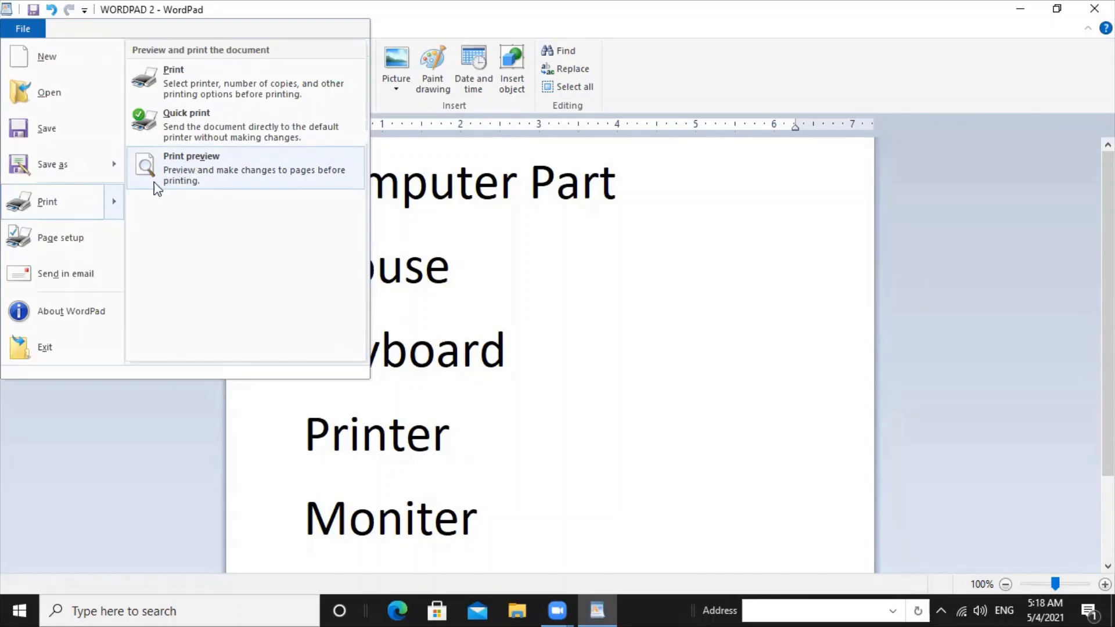
{"action": "left_click", "coordinate": [81, 237]}
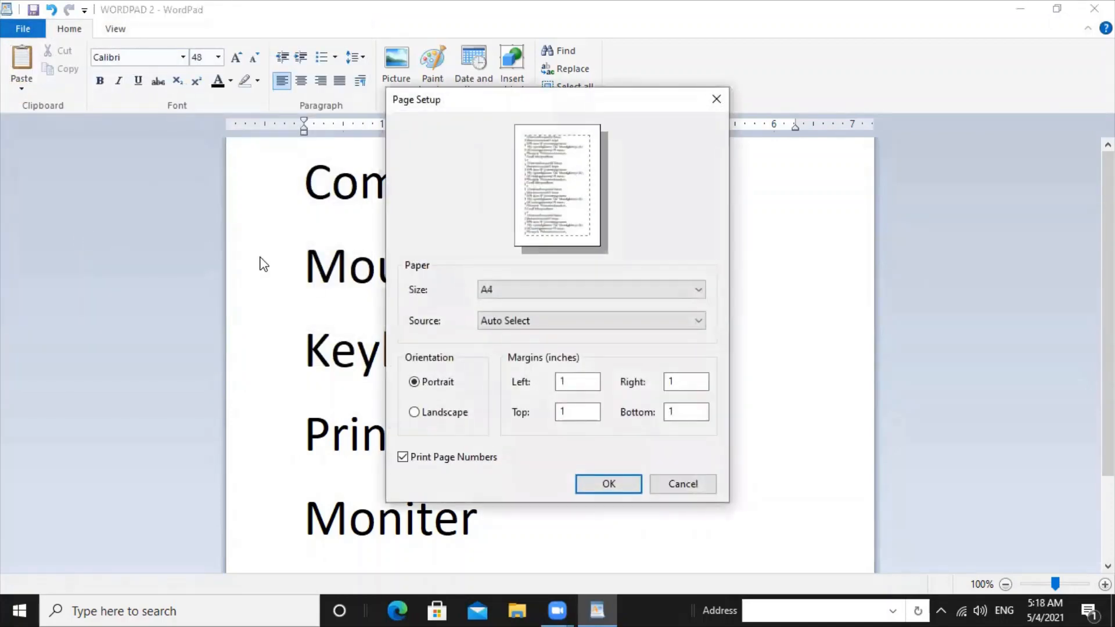
{"action": "left_click", "coordinate": [575, 388]}
{"action": "key", "text": "BackSpace"}
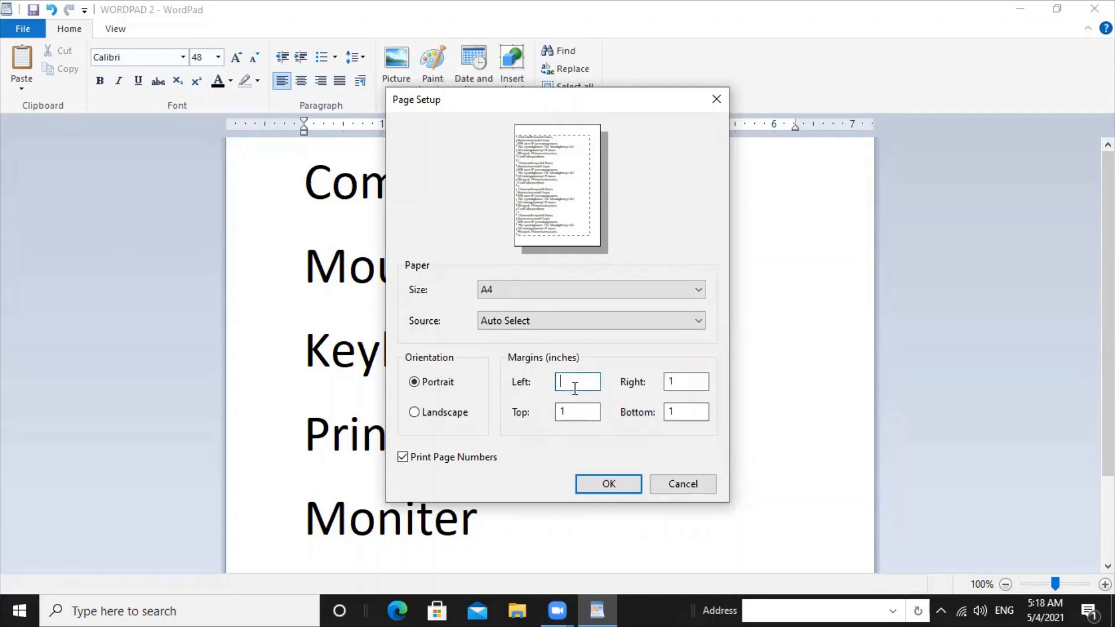
{"action": "type", "text": "2"}
{"action": "key", "text": "BackSpace"}
{"action": "type", "text": "1"}
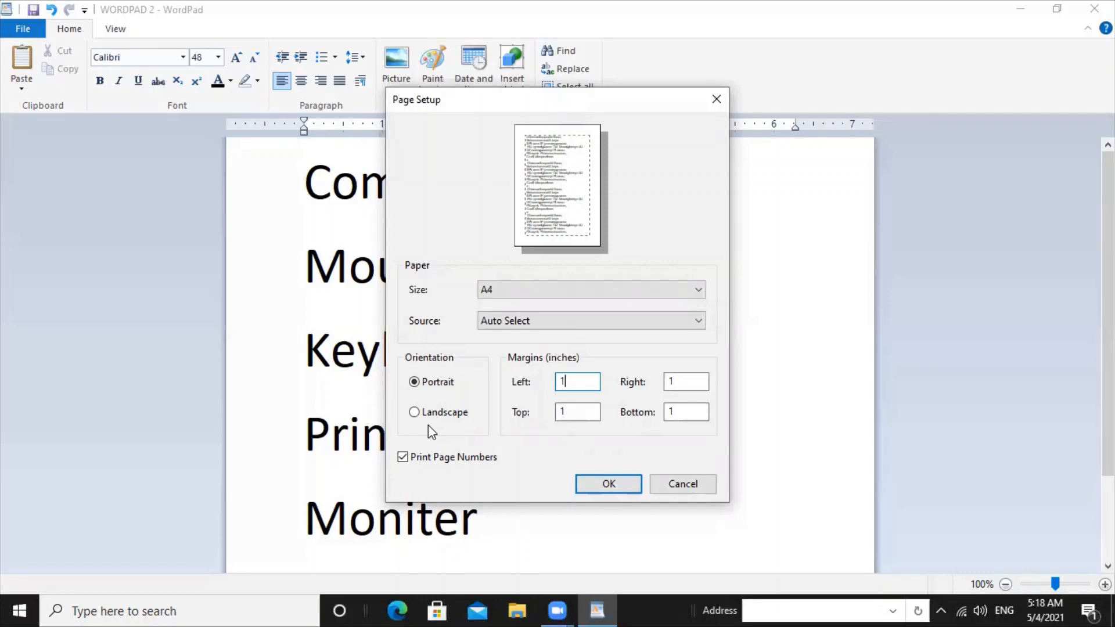
{"action": "left_click", "coordinate": [609, 485]}
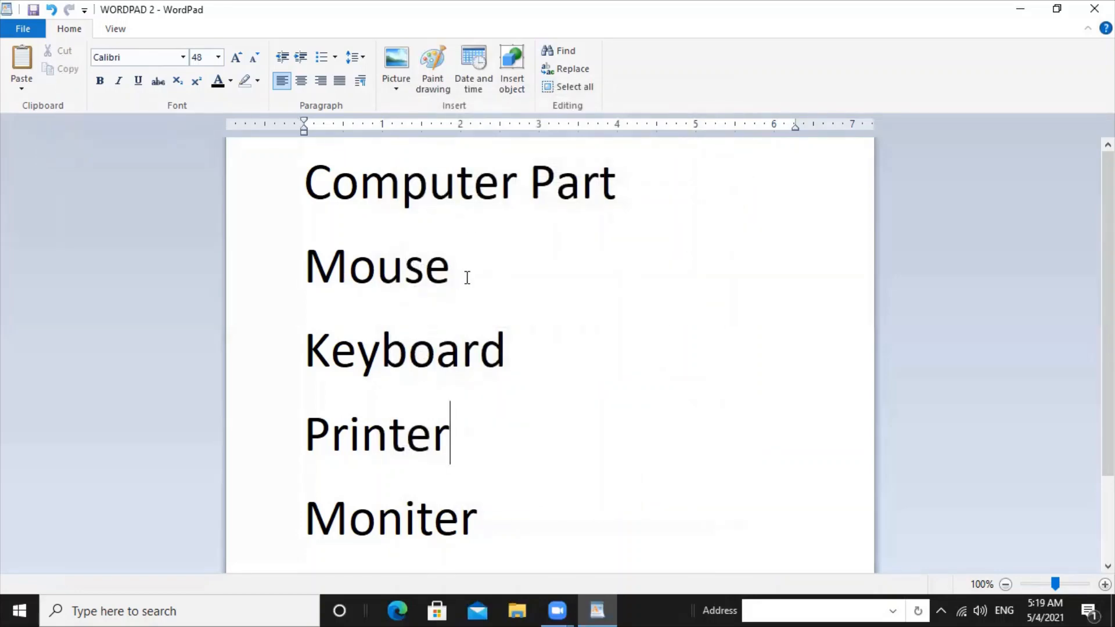
Copy the word Mouse, paste it after the original on the same line and cut the pasted duplicate
{"action": "left_click_drag", "start_coordinate": [467, 277], "coordinate": [330, 274]}
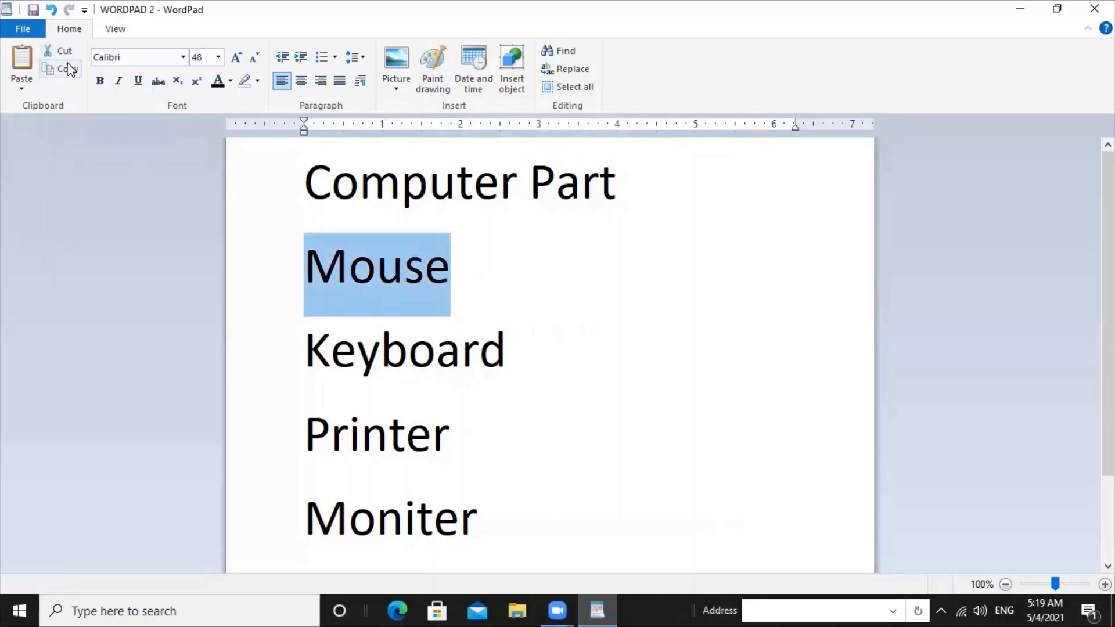
{"action": "left_click", "coordinate": [470, 274]}
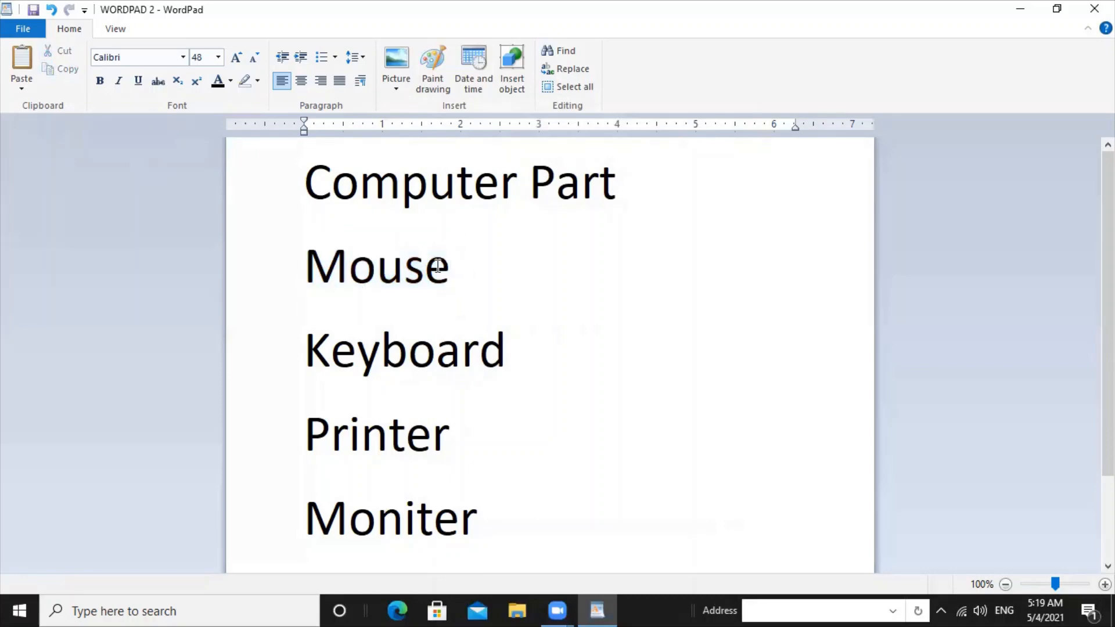
{"action": "left_click", "coordinate": [21, 87]}
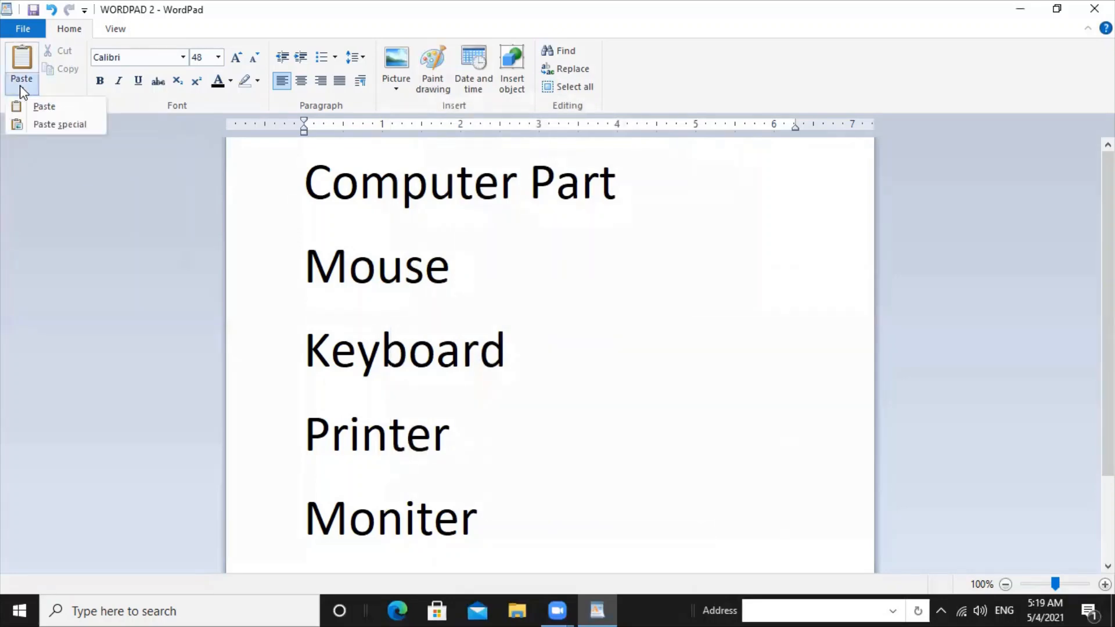
{"action": "left_click", "coordinate": [28, 104]}
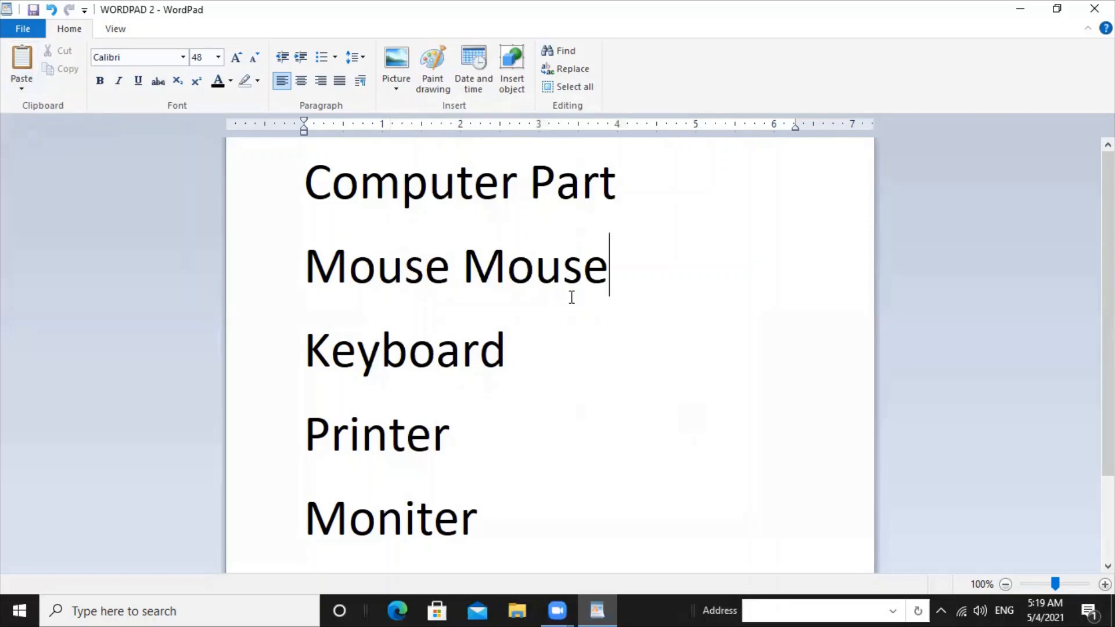
{"action": "double_click", "coordinate": [523, 271]}
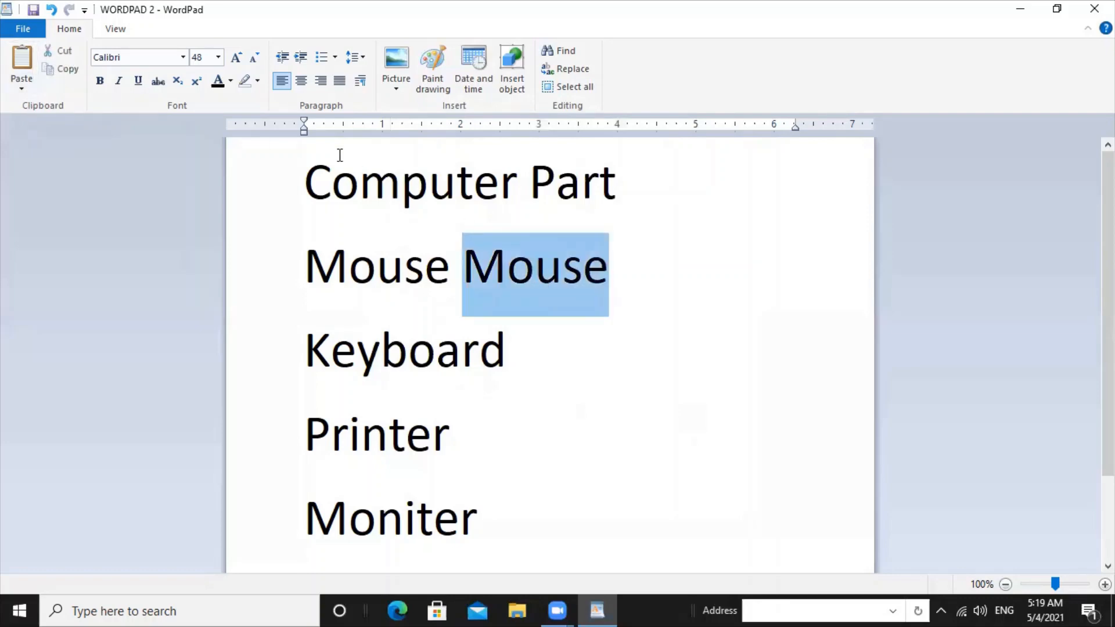
{"action": "left_click", "coordinate": [61, 54]}
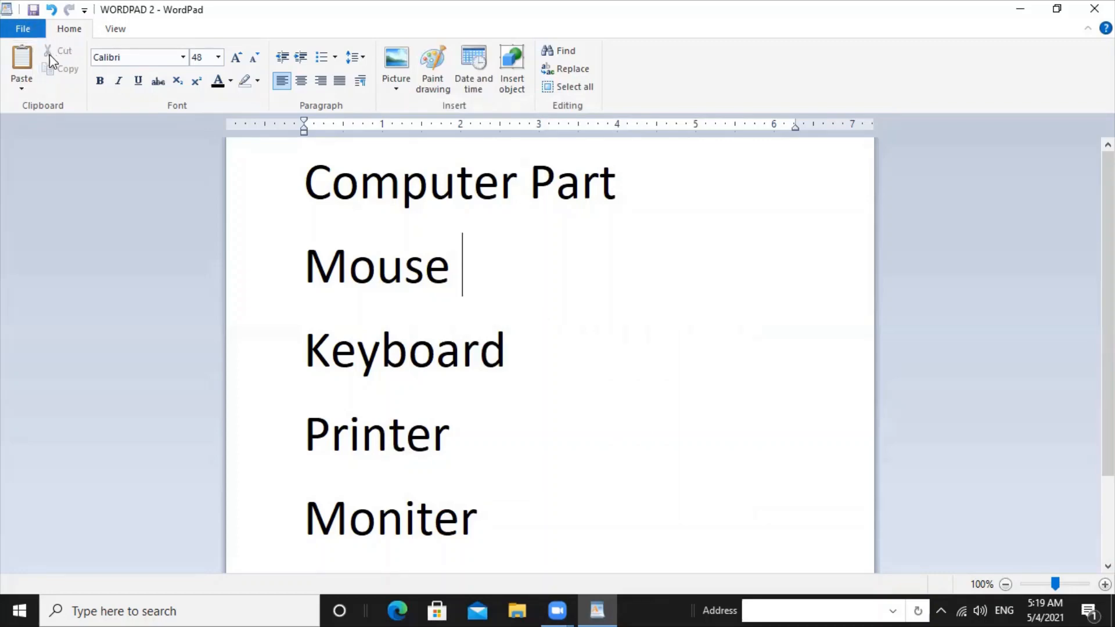
Set the font of the Computer Part heading to Bell MT
{"action": "left_click", "coordinate": [183, 58]}
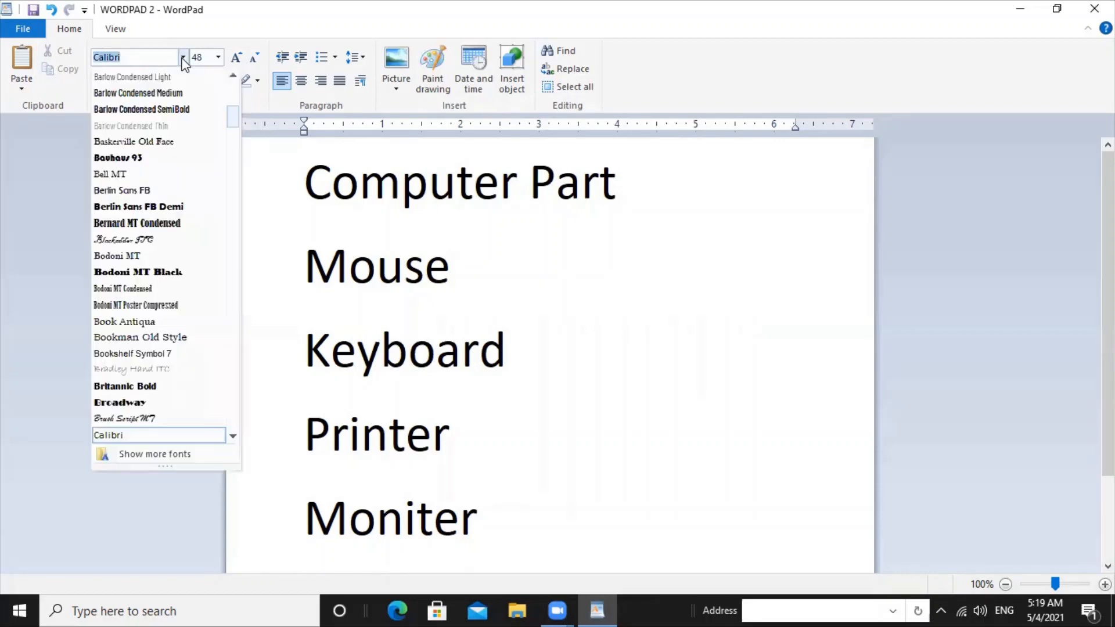
{"action": "left_click", "coordinate": [697, 197]}
{"action": "left_click", "coordinate": [659, 184]}
{"action": "left_click_drag", "start_coordinate": [660, 184], "coordinate": [446, 154]}
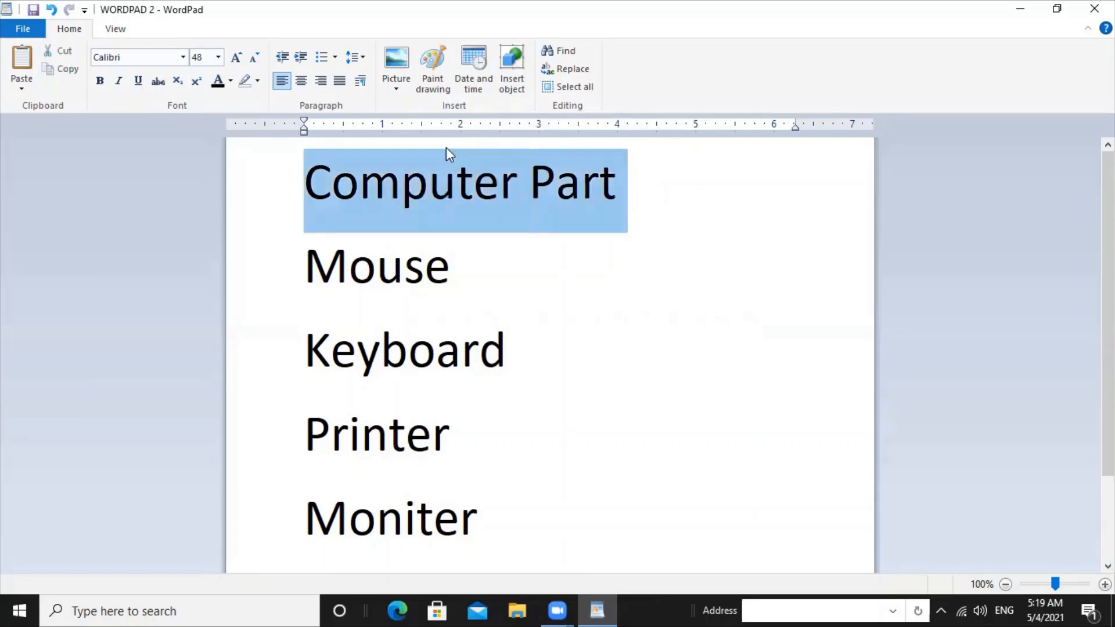
{"action": "left_click", "coordinate": [183, 57]}
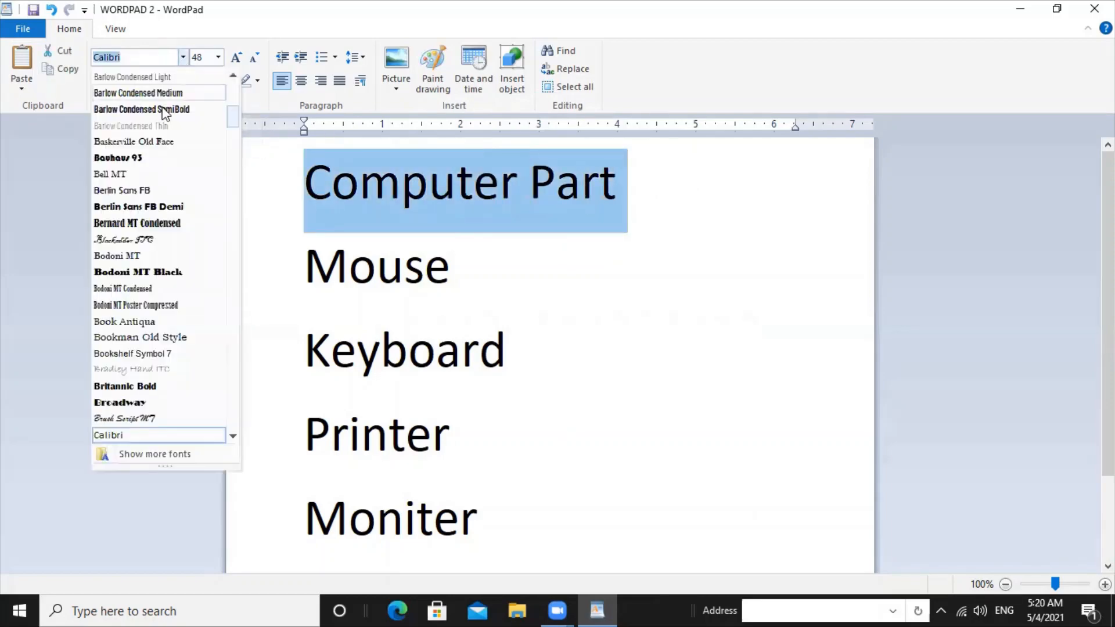
{"action": "left_click", "coordinate": [130, 175]}
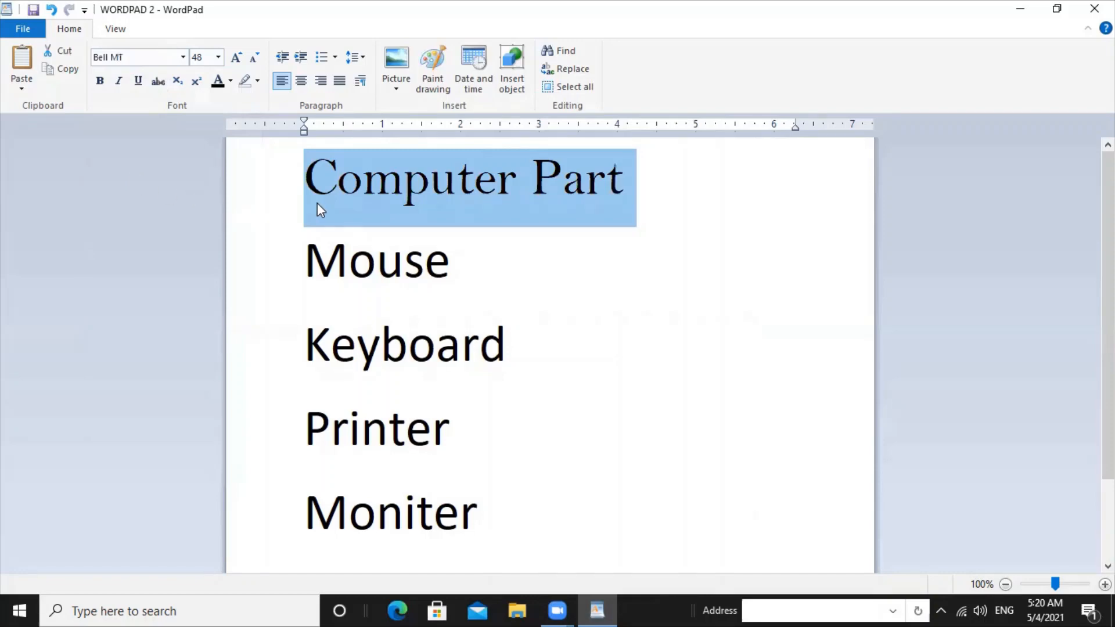
Try font size 72 on the Computer Part heading and switch between 72 and 48 with Grow Font and Shrink Font, ending at 48
{"action": "left_click", "coordinate": [219, 57]}
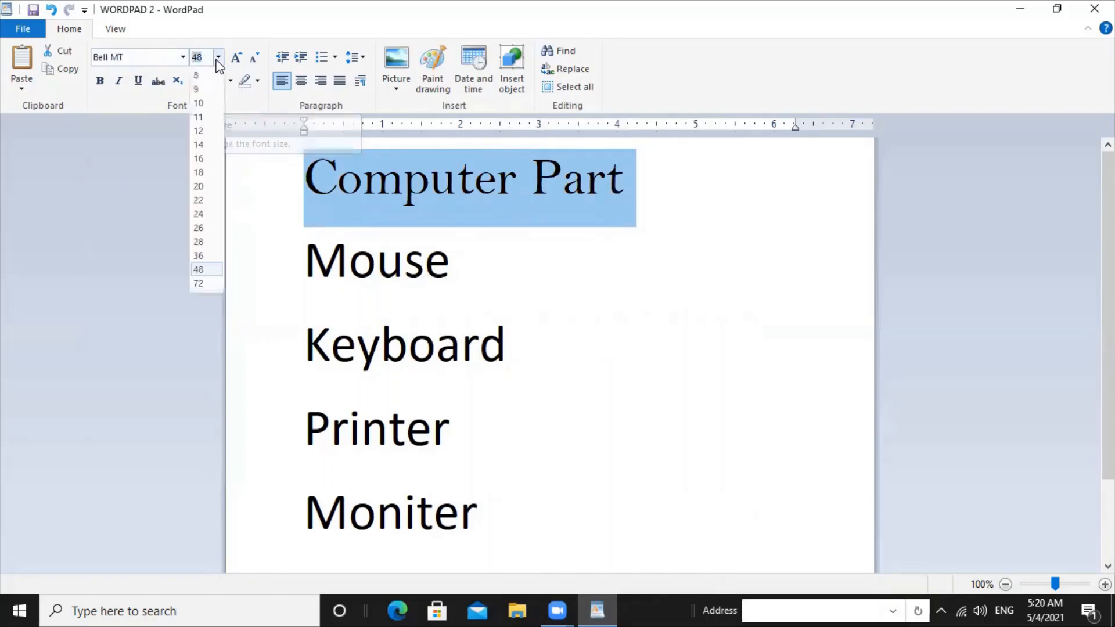
{"action": "left_click", "coordinate": [199, 284]}
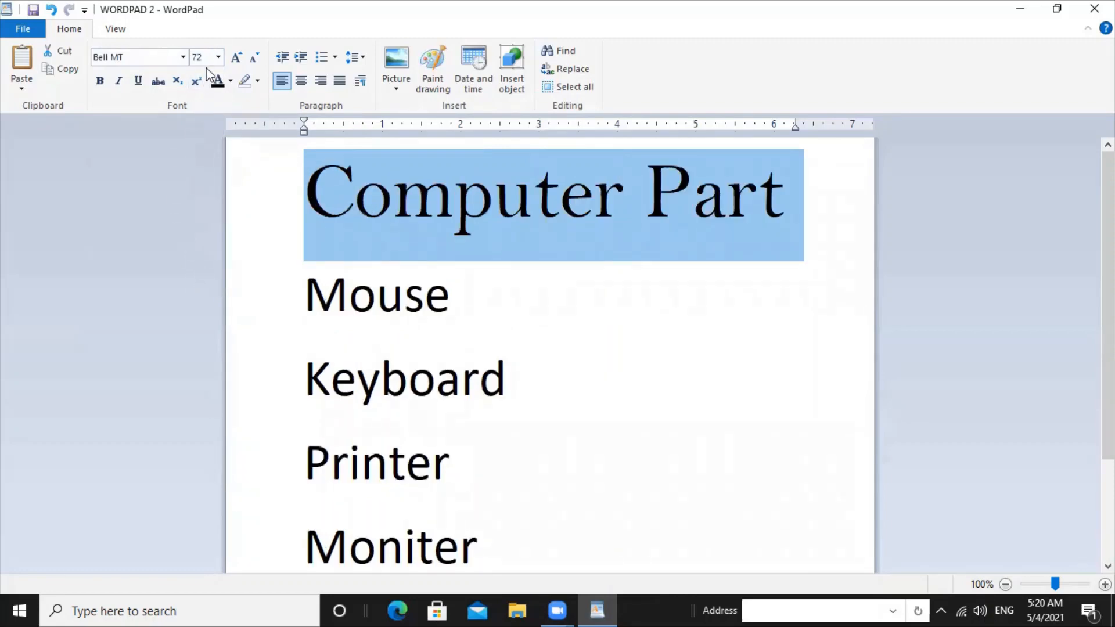
{"action": "left_click", "coordinate": [219, 58]}
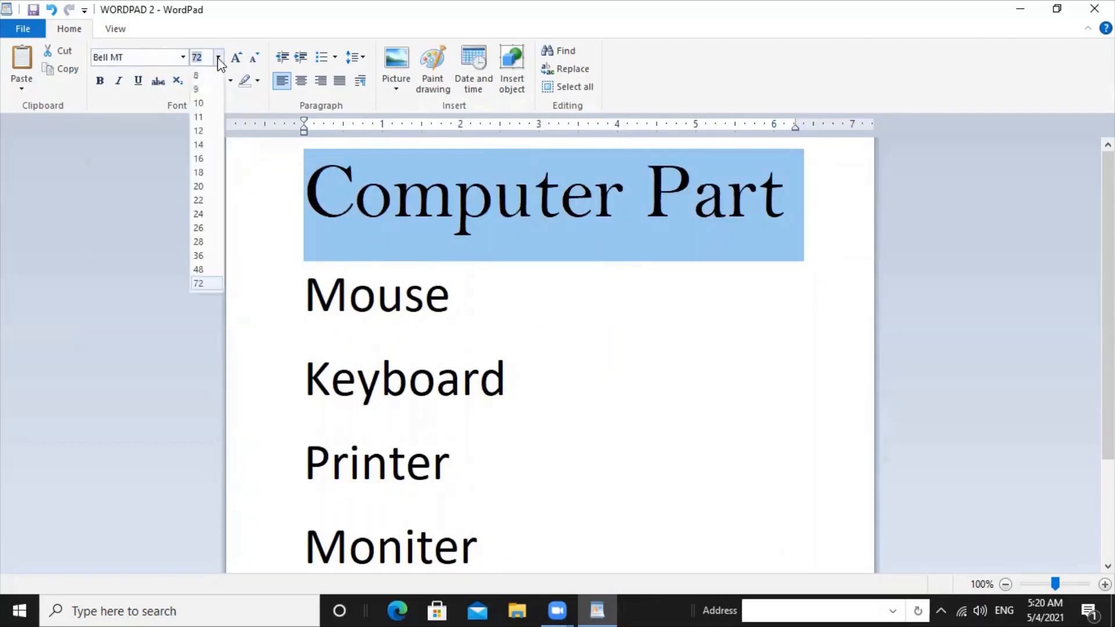
{"action": "left_click", "coordinate": [256, 60]}
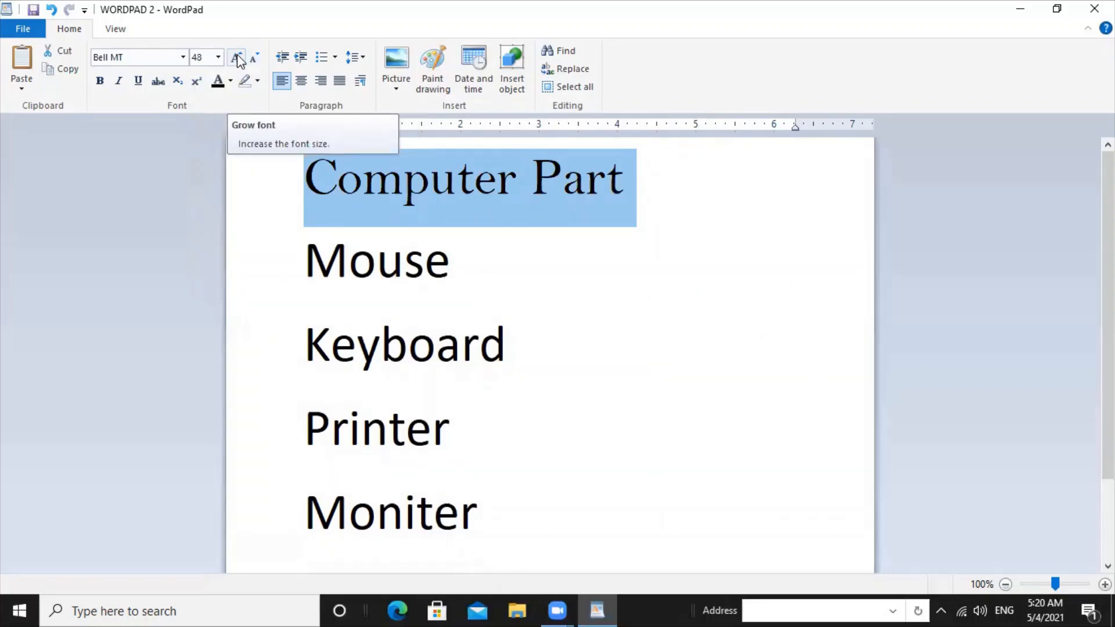
{"action": "left_click", "coordinate": [238, 60]}
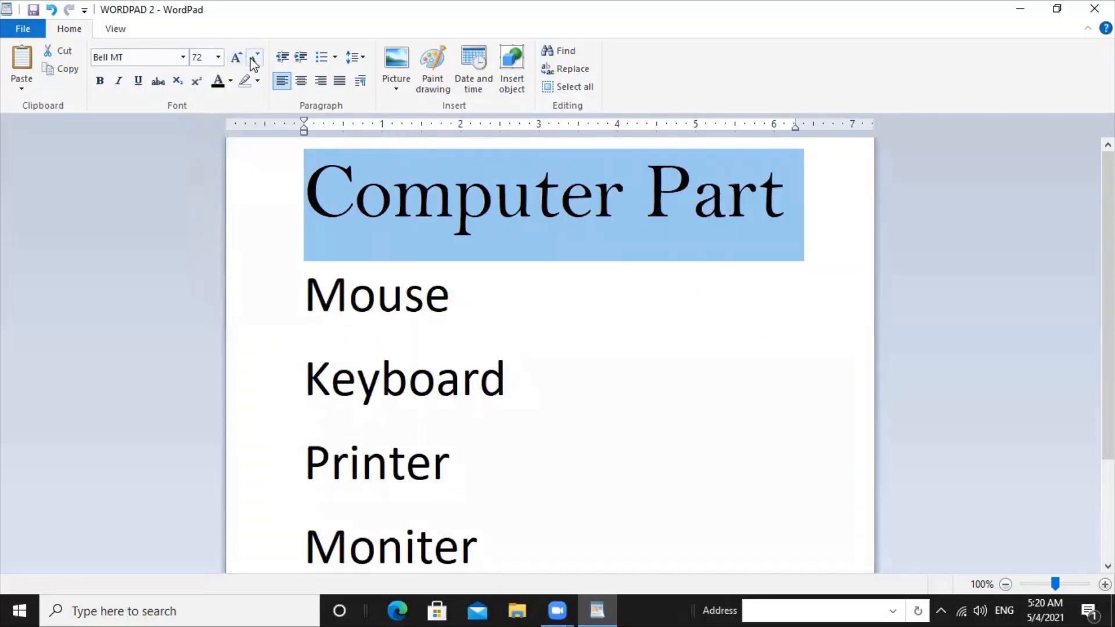
{"action": "left_click", "coordinate": [254, 63]}
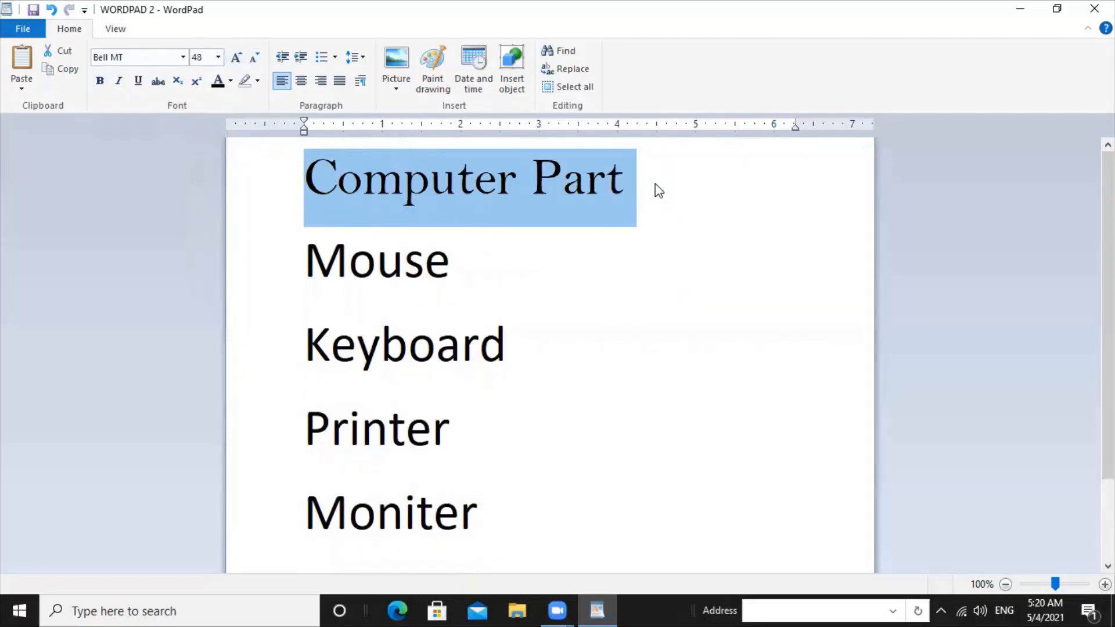
Make the Computer Part heading bold
{"action": "left_click", "coordinate": [98, 84]}
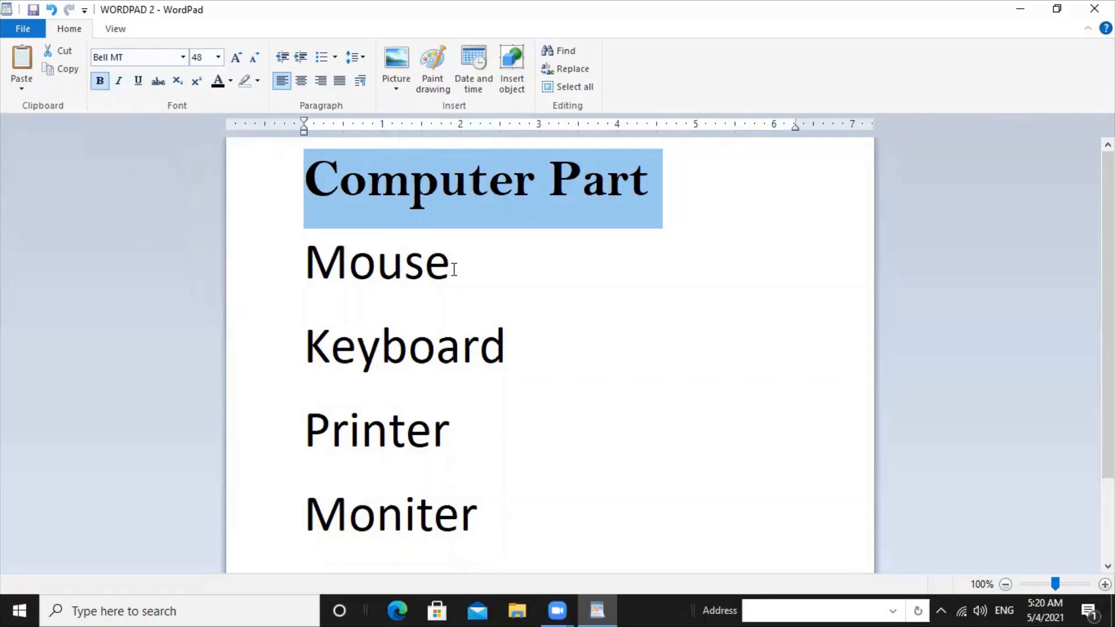
Make the word Mouse italic and underline the word Keyboard
{"action": "left_click_drag", "start_coordinate": [453, 267], "coordinate": [284, 267]}
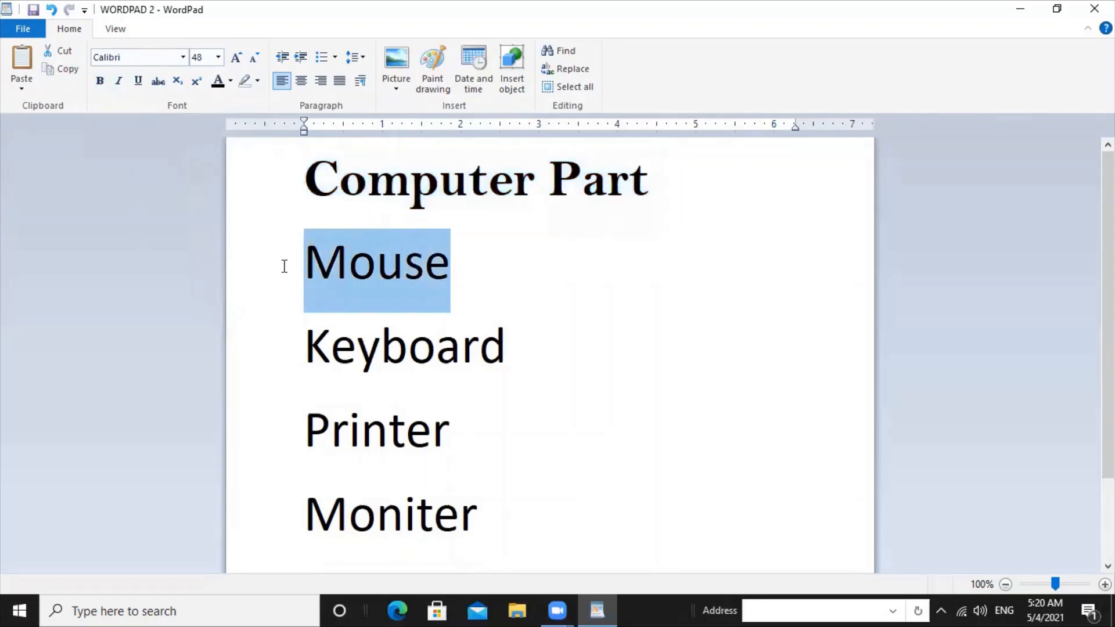
{"action": "left_click", "coordinate": [118, 81]}
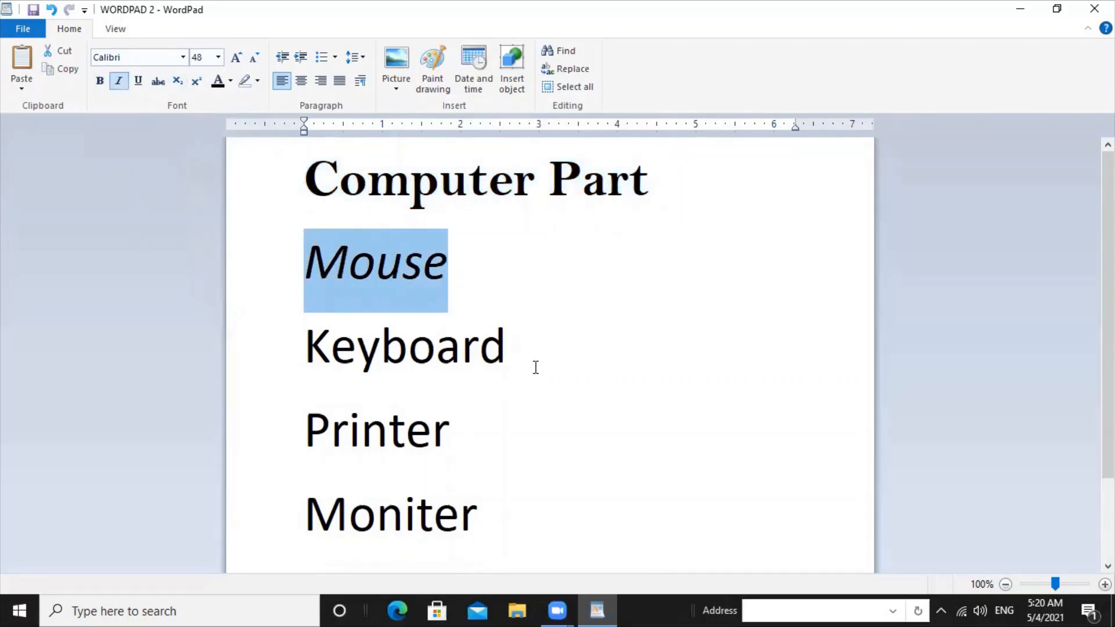
{"action": "left_click_drag", "start_coordinate": [535, 368], "coordinate": [328, 362]}
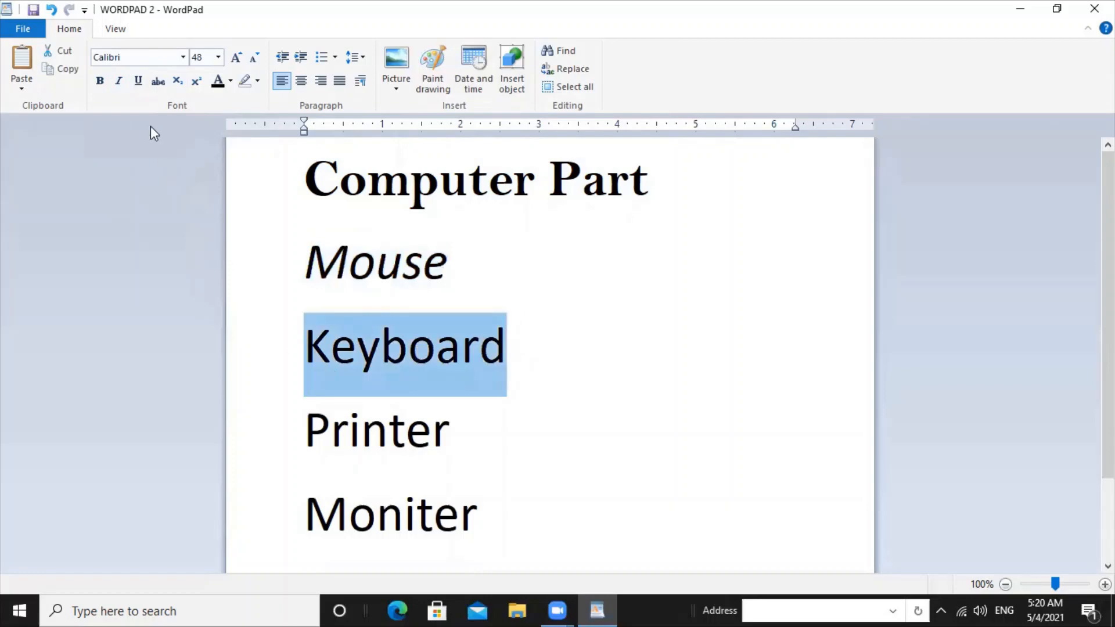
{"action": "left_click", "coordinate": [137, 81]}
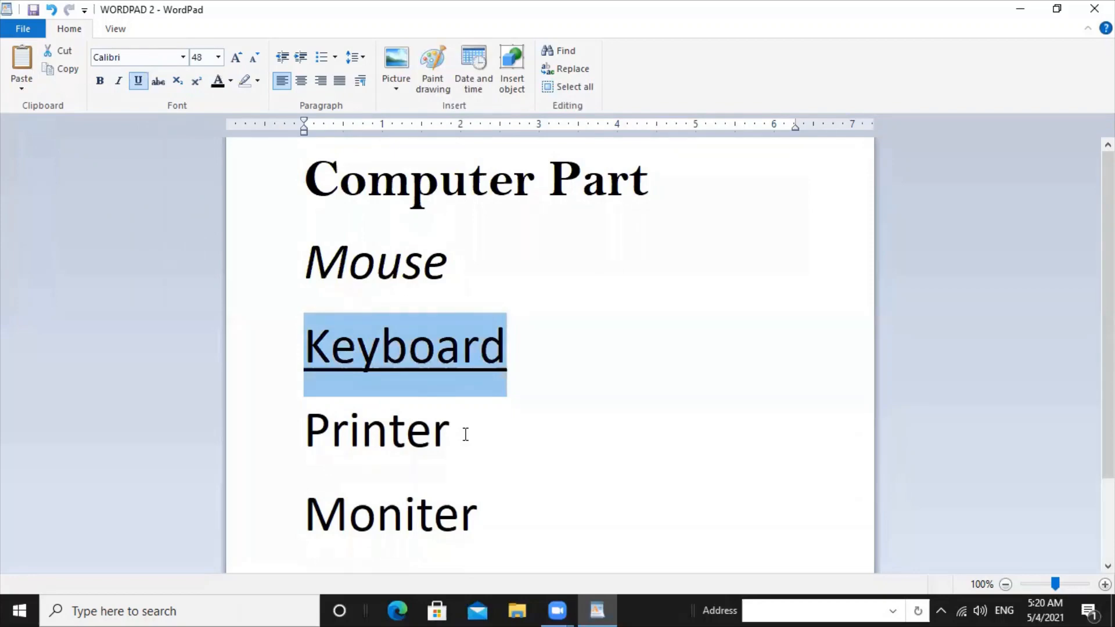
Strike through the word Printer and delete the stray trailing space after Keyboard
{"action": "left_click_drag", "start_coordinate": [463, 433], "coordinate": [336, 434]}
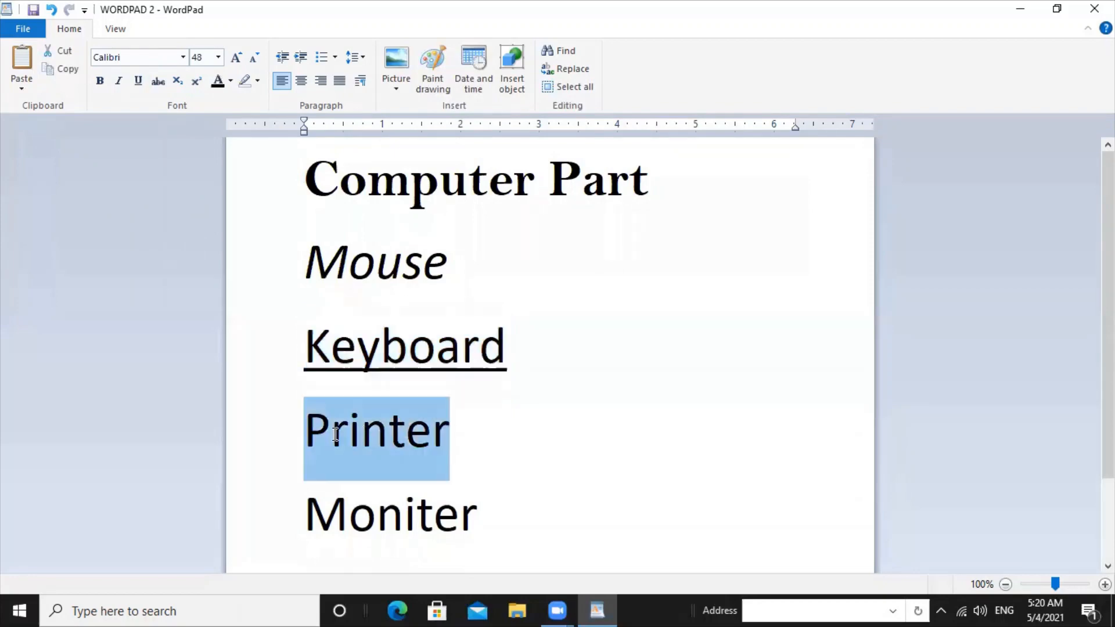
{"action": "left_click", "coordinate": [157, 81]}
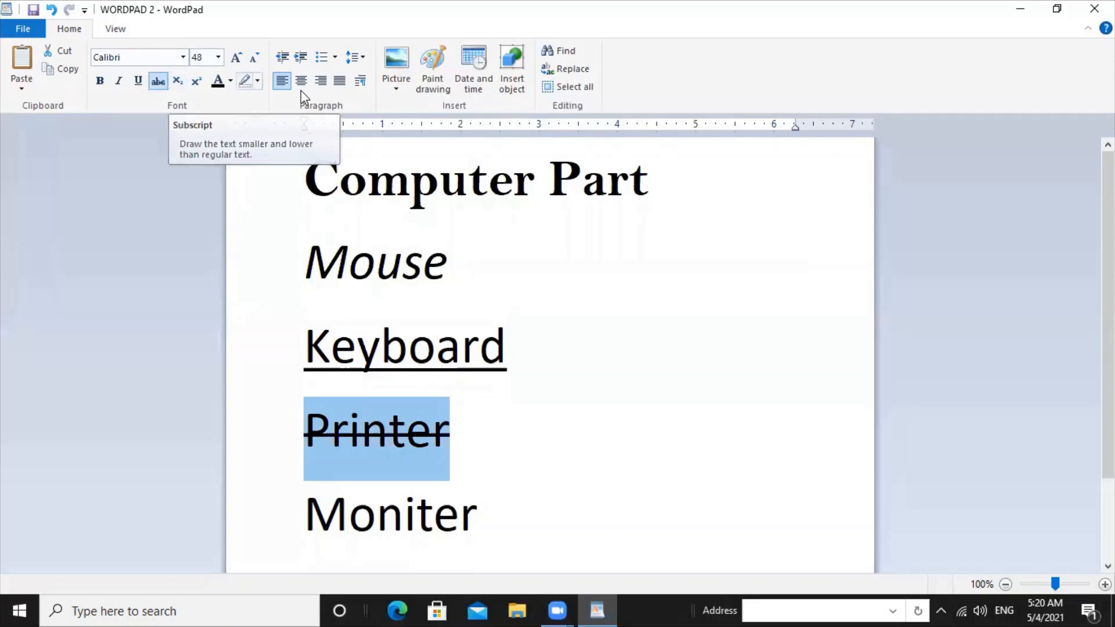
{"action": "left_click", "coordinate": [560, 351]}
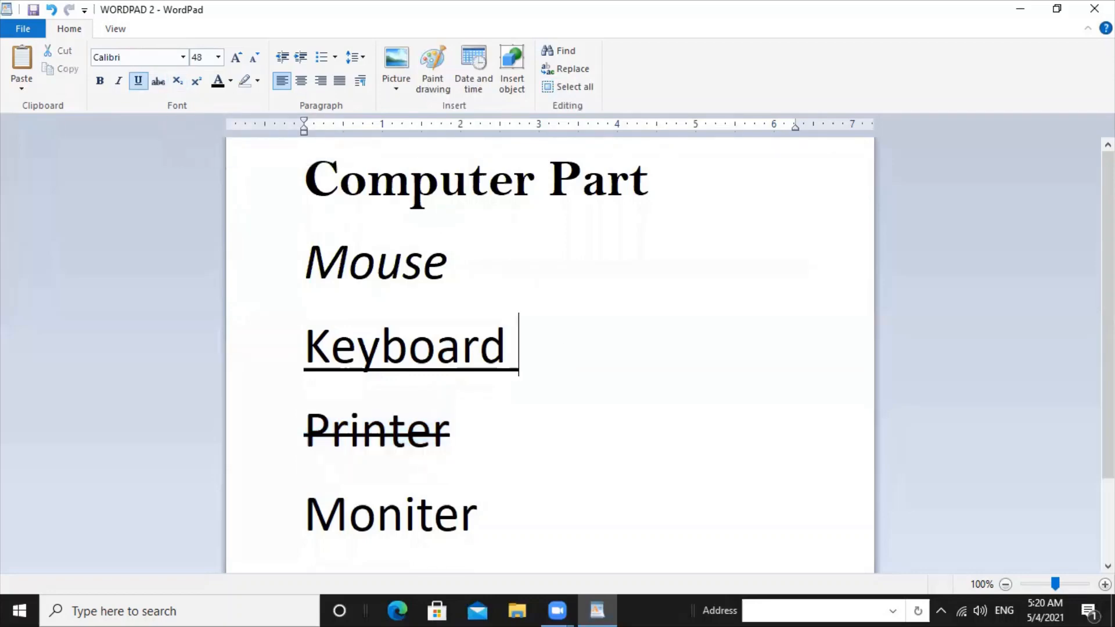
{"action": "key", "text": "BackSpace"}
Add h20 after Moniter on the same line and format its 2 as subscript, briefly trying superscript
{"action": "left_click", "coordinate": [495, 517]}
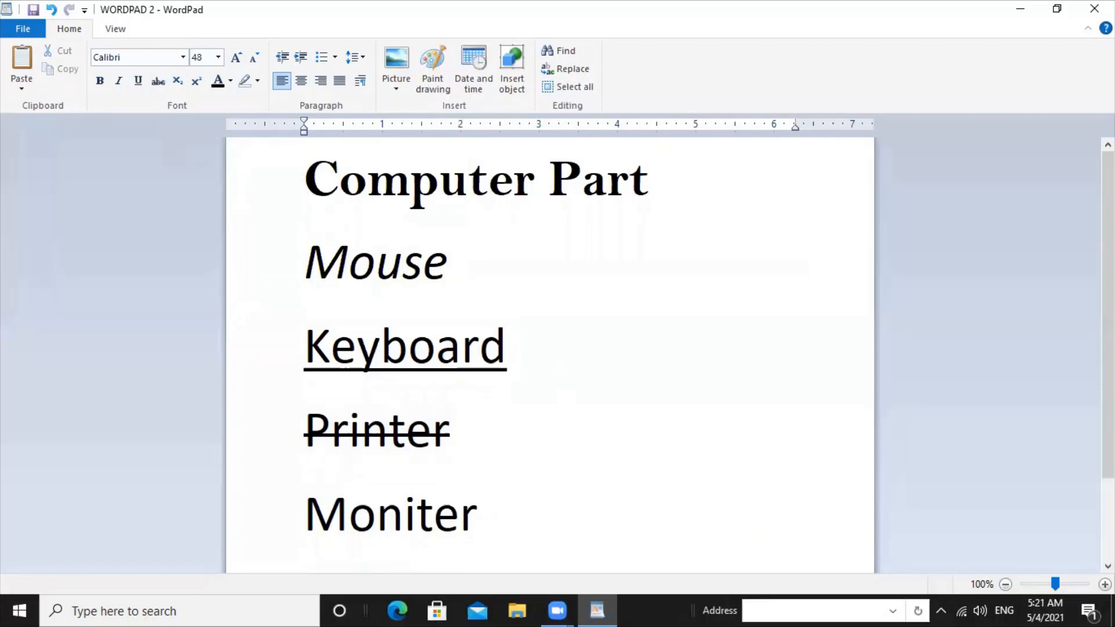
{"action": "type", "text": "h20"}
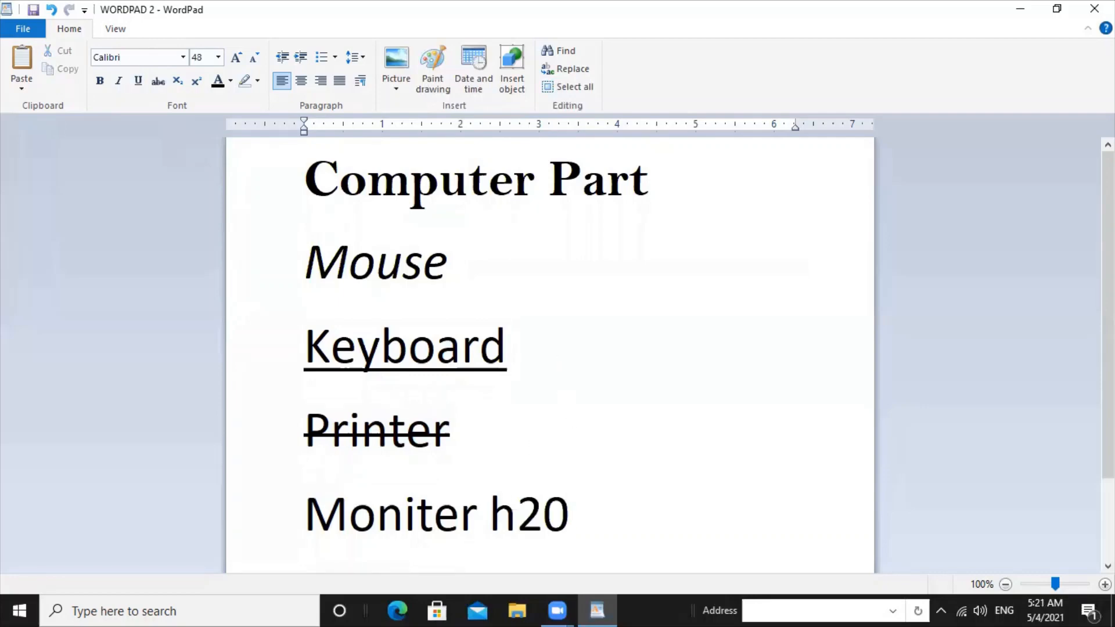
{"action": "left_click_drag", "start_coordinate": [541, 505], "coordinate": [517, 505]}
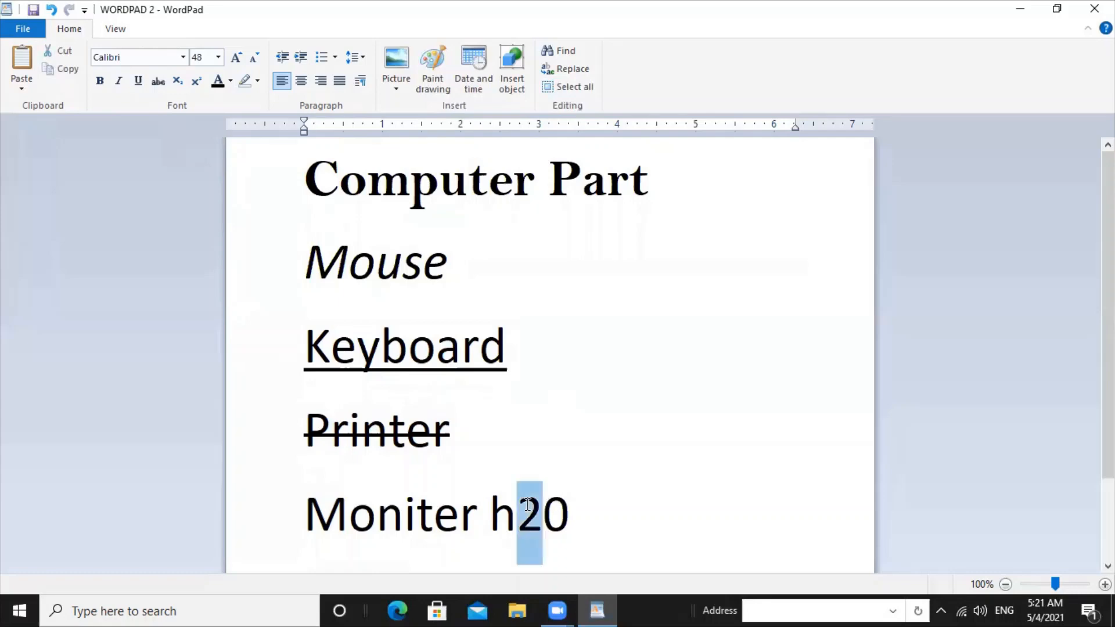
{"action": "left_click", "coordinate": [177, 82]}
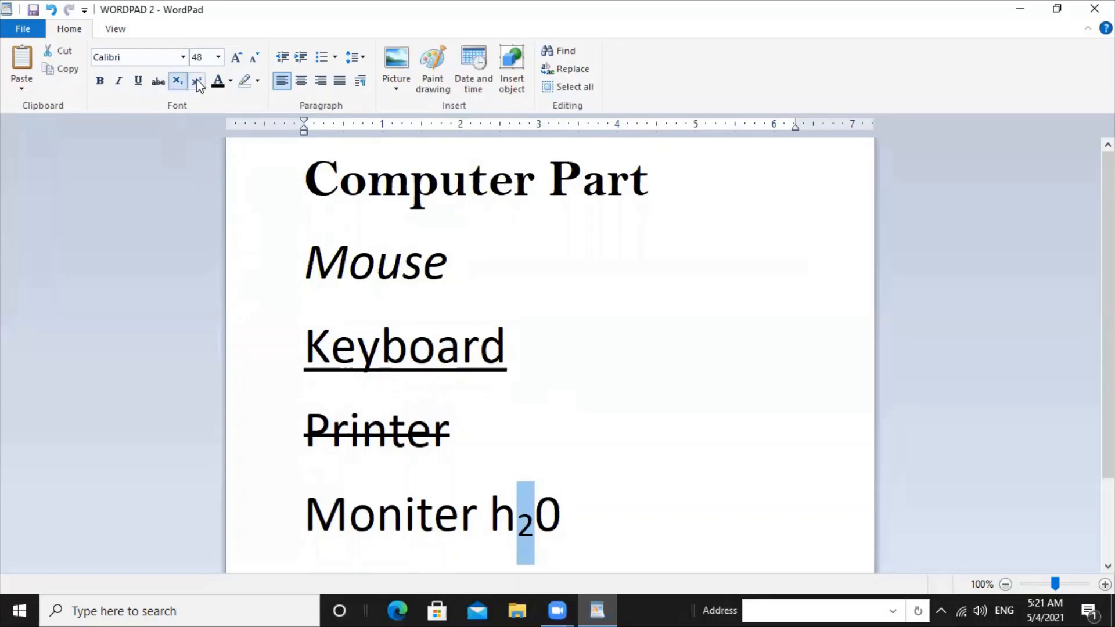
{"action": "left_click", "coordinate": [198, 82]}
{"action": "left_click", "coordinate": [181, 82]}
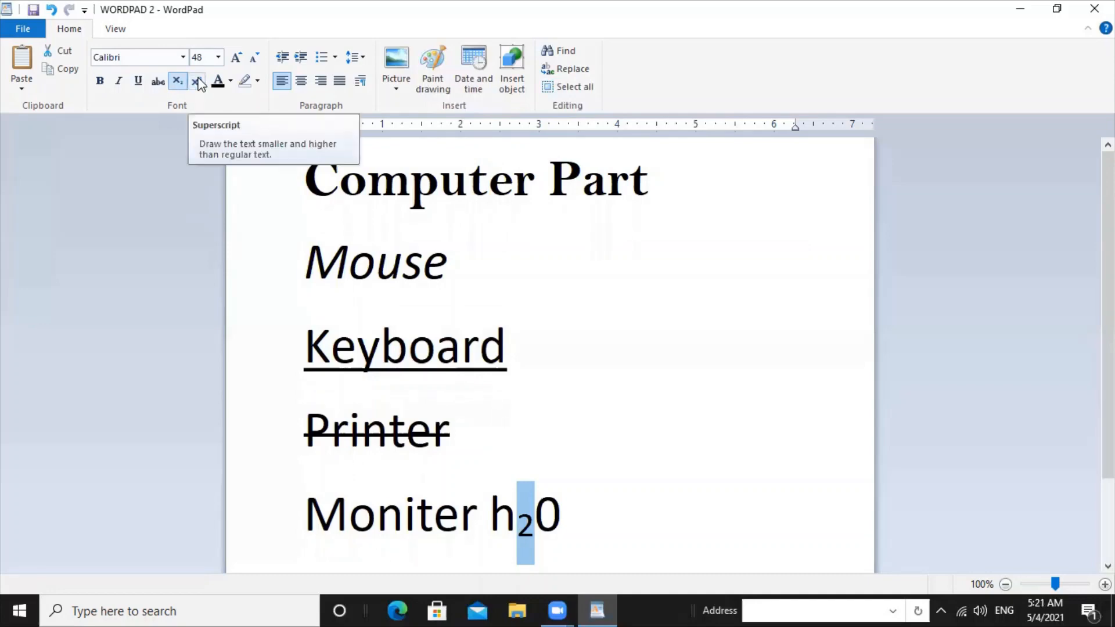
{"action": "left_click", "coordinate": [643, 228]}
{"action": "left_click_drag", "start_coordinate": [652, 187], "coordinate": [270, 139]}
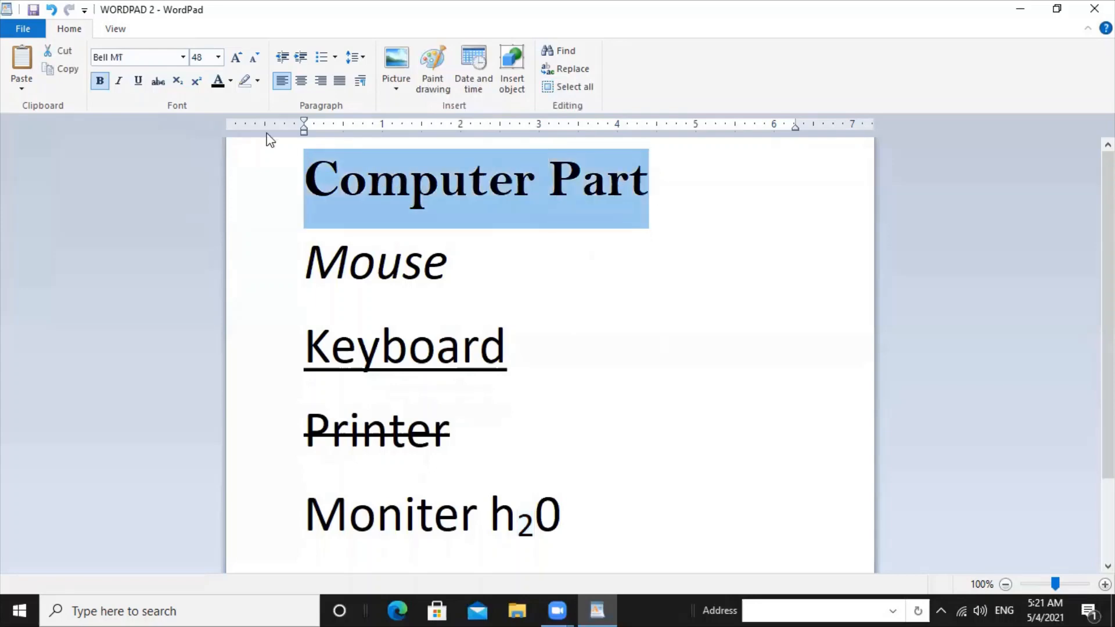
{"action": "left_click", "coordinate": [230, 82]}
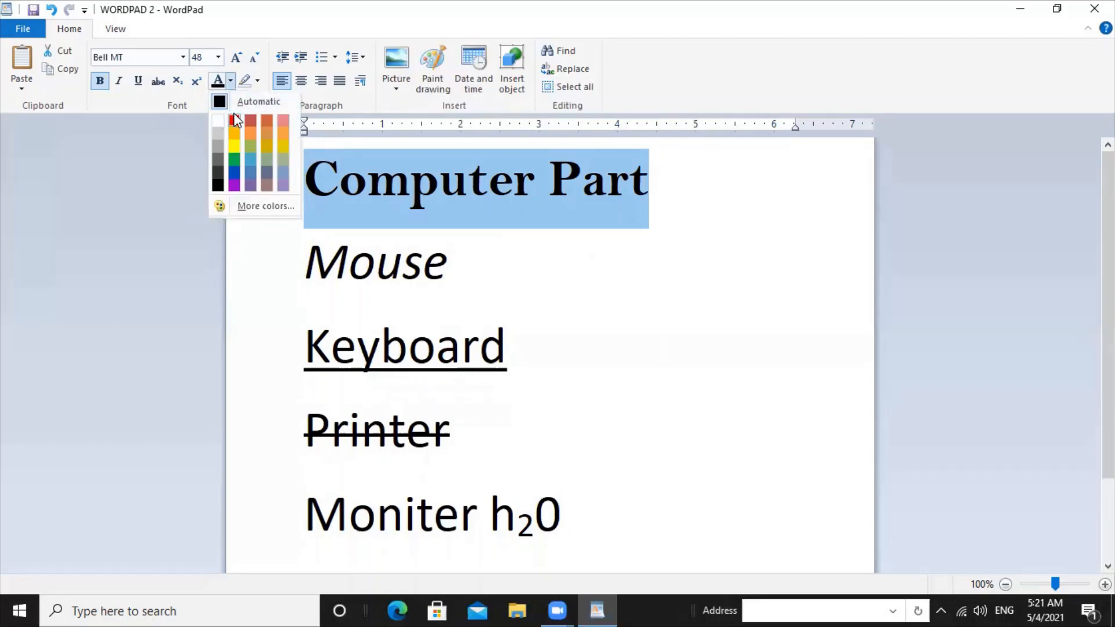
{"action": "left_click", "coordinate": [567, 276]}
{"action": "left_click", "coordinate": [568, 276]}
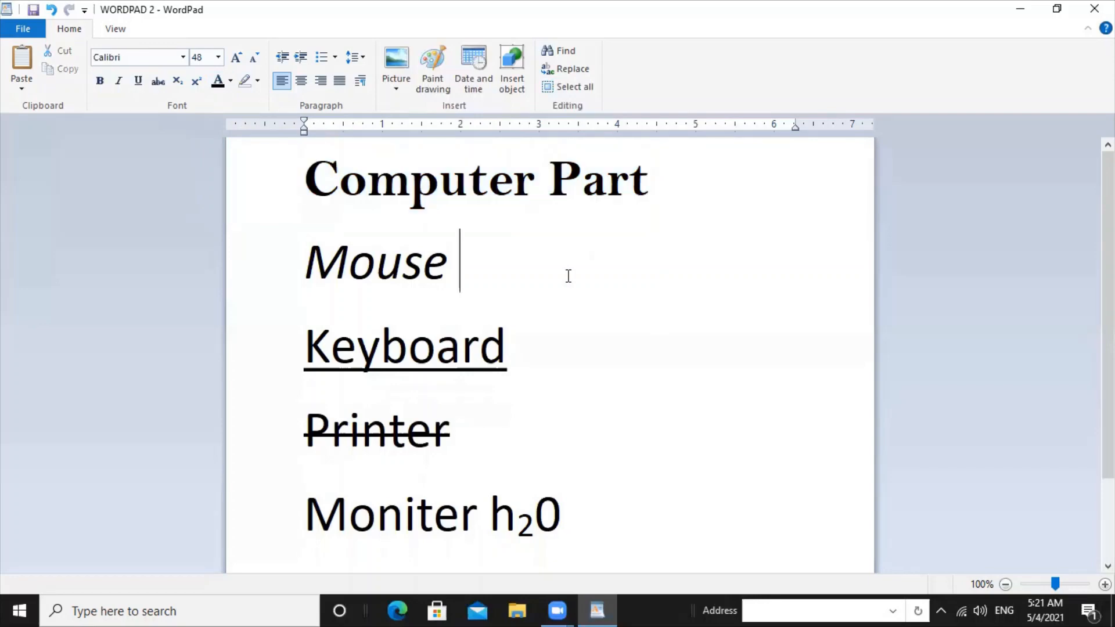
Change the text color of the Computer Part heading to red
{"action": "left_click_drag", "start_coordinate": [658, 192], "coordinate": [378, 168]}
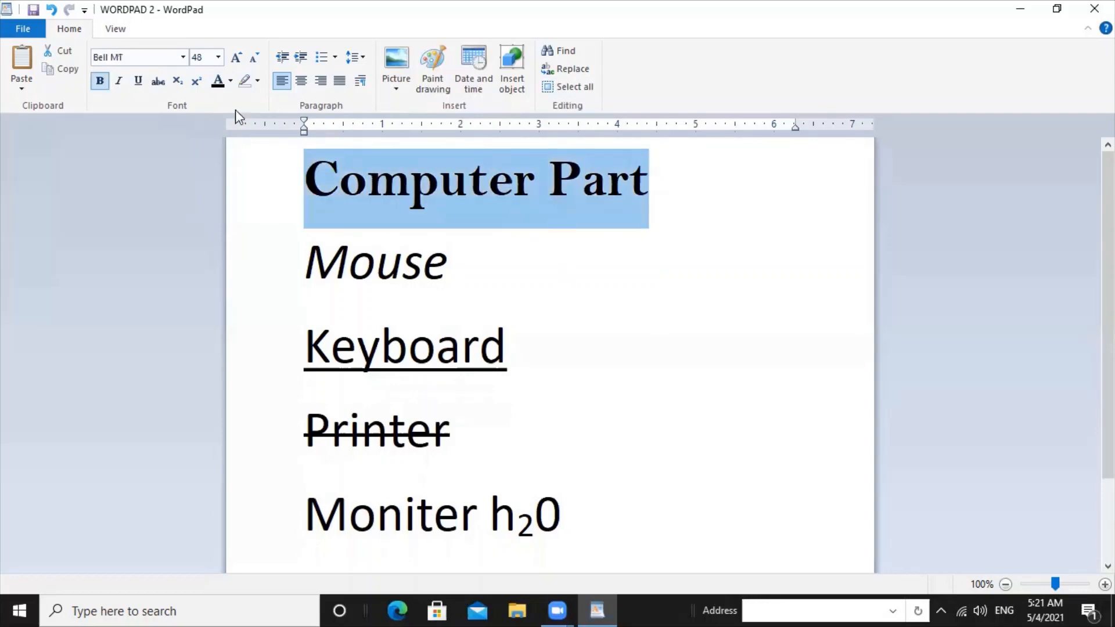
{"action": "left_click", "coordinate": [229, 77]}
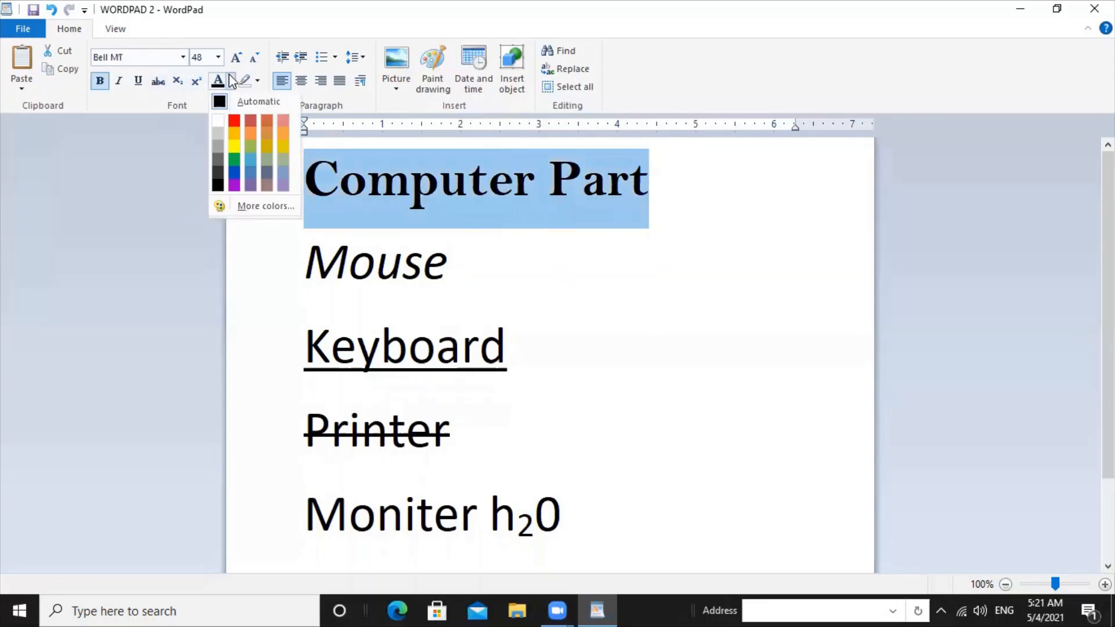
{"action": "left_click", "coordinate": [234, 120]}
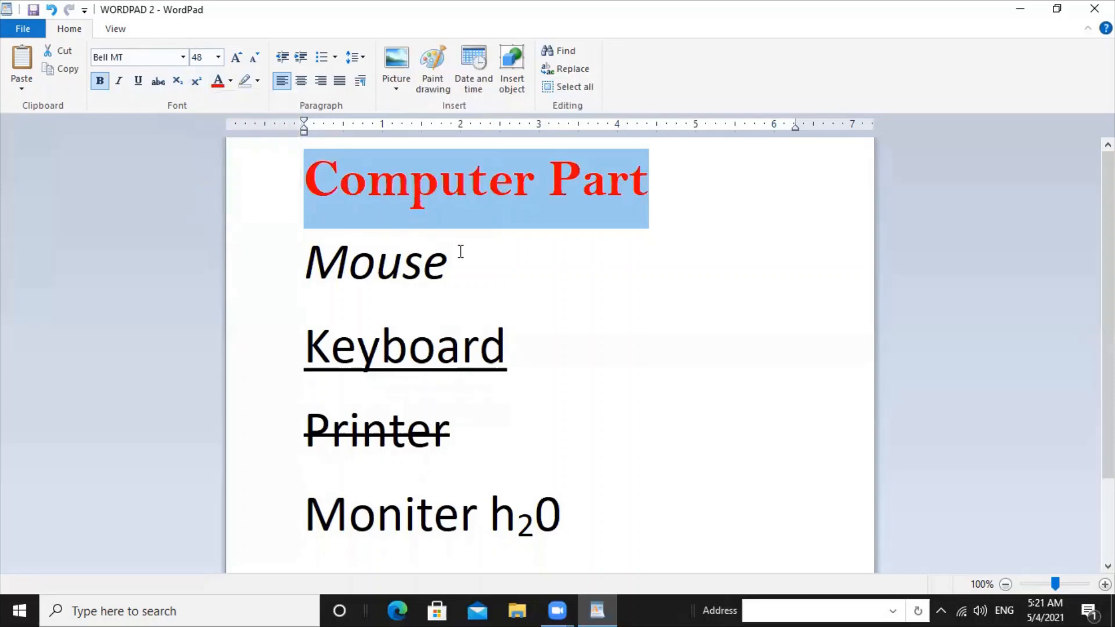
Highlight the word Mouse in yellow and the word Keyboard in green
{"action": "left_click_drag", "start_coordinate": [473, 263], "coordinate": [293, 256]}
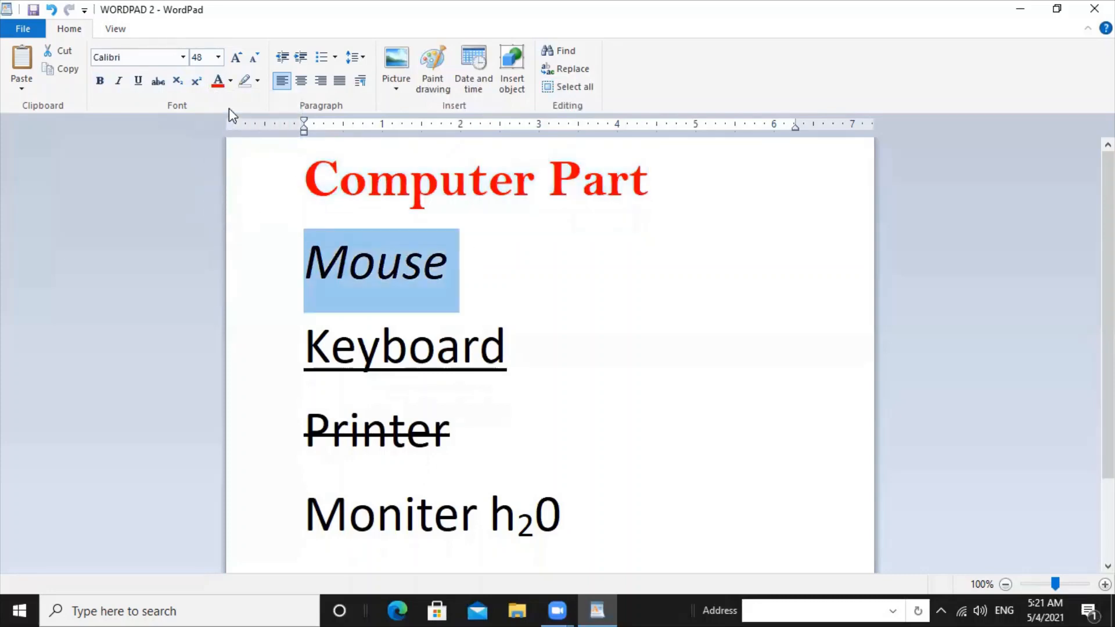
{"action": "left_click", "coordinate": [257, 82]}
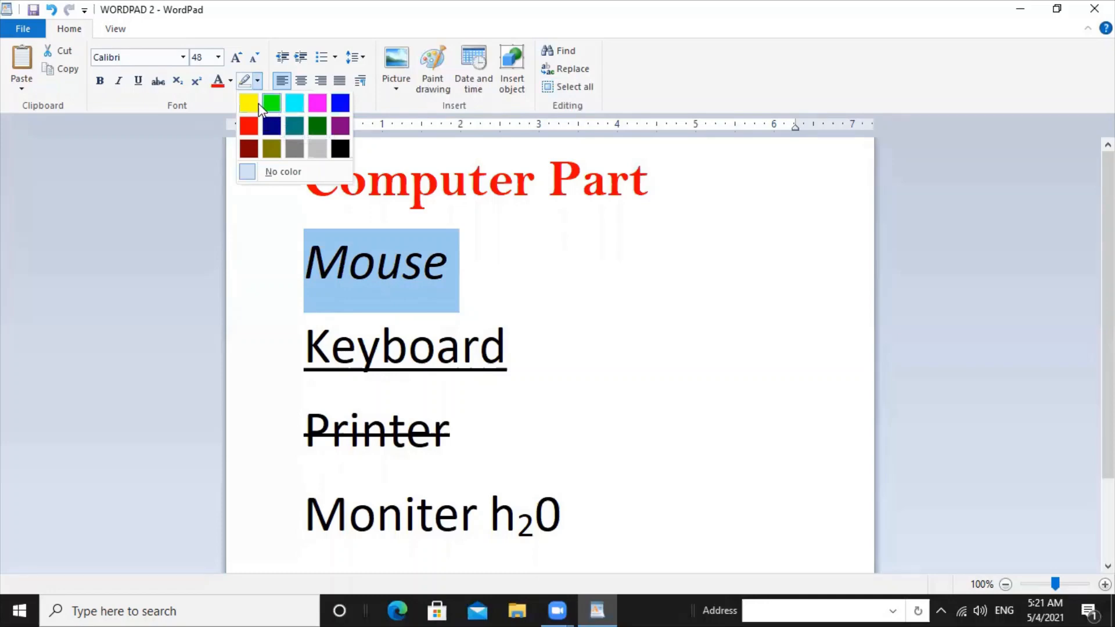
{"action": "left_click", "coordinate": [271, 104]}
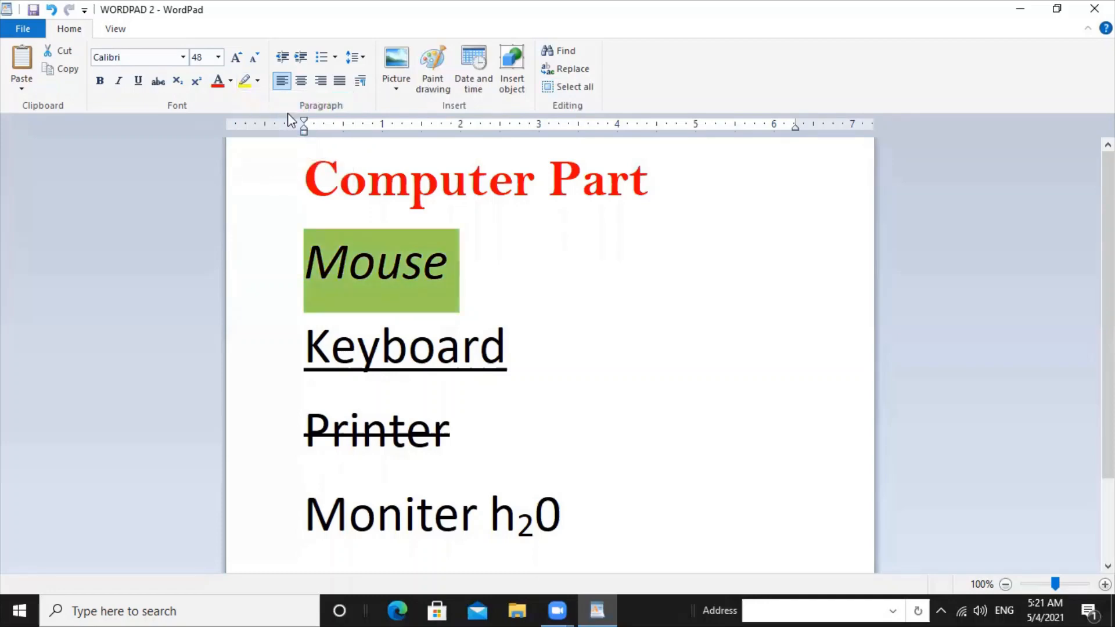
{"action": "left_click", "coordinate": [504, 294]}
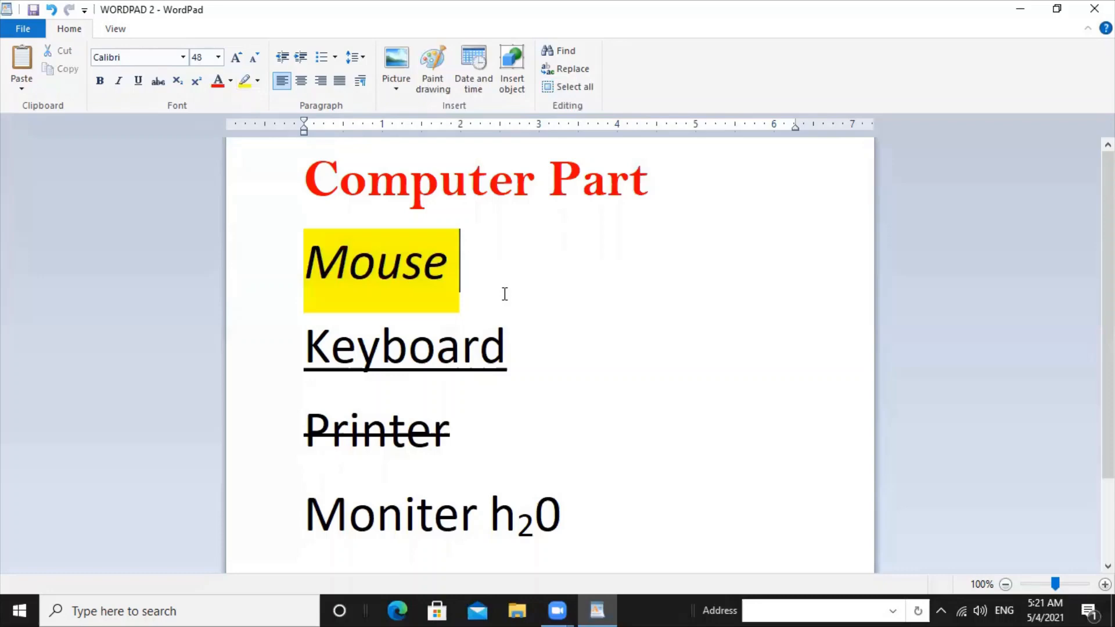
{"action": "double_click", "coordinate": [509, 341]}
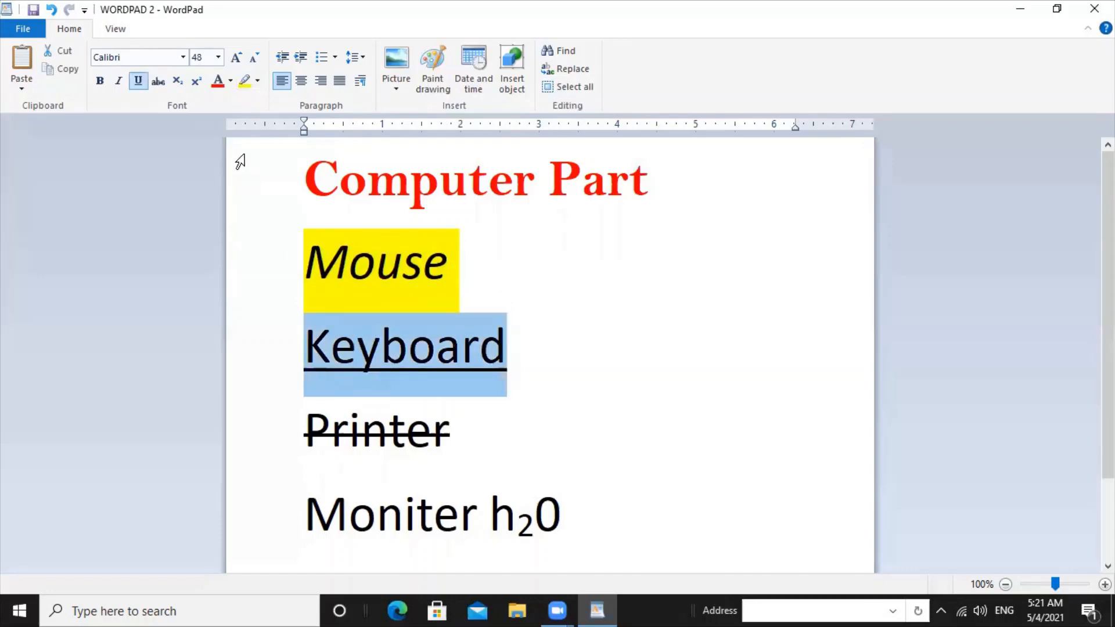
{"action": "left_click", "coordinate": [257, 82]}
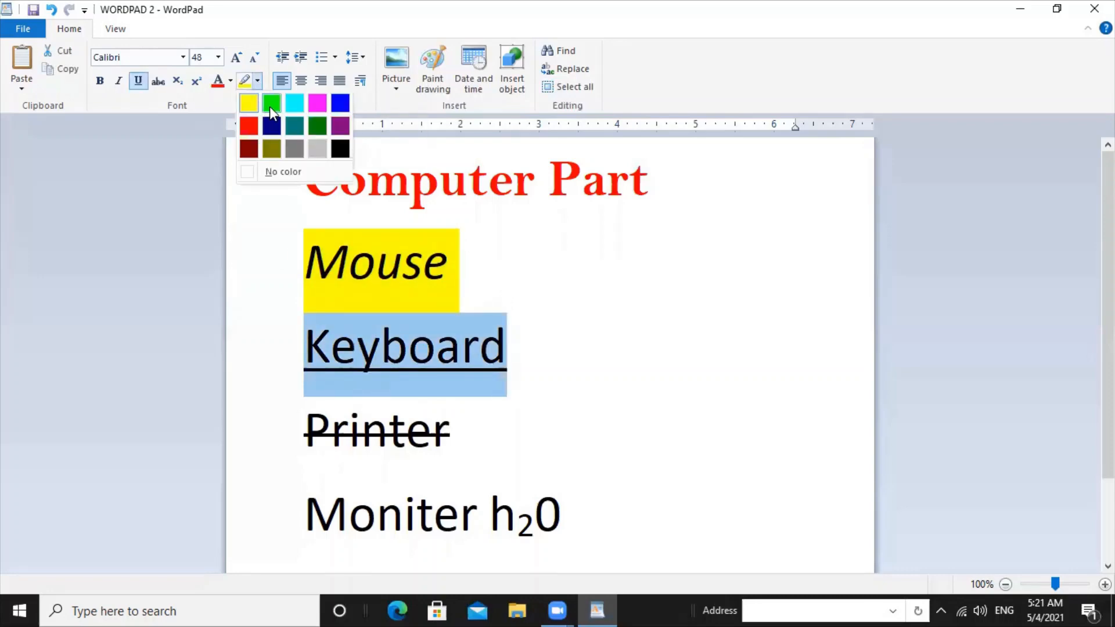
{"action": "left_click", "coordinate": [270, 106]}
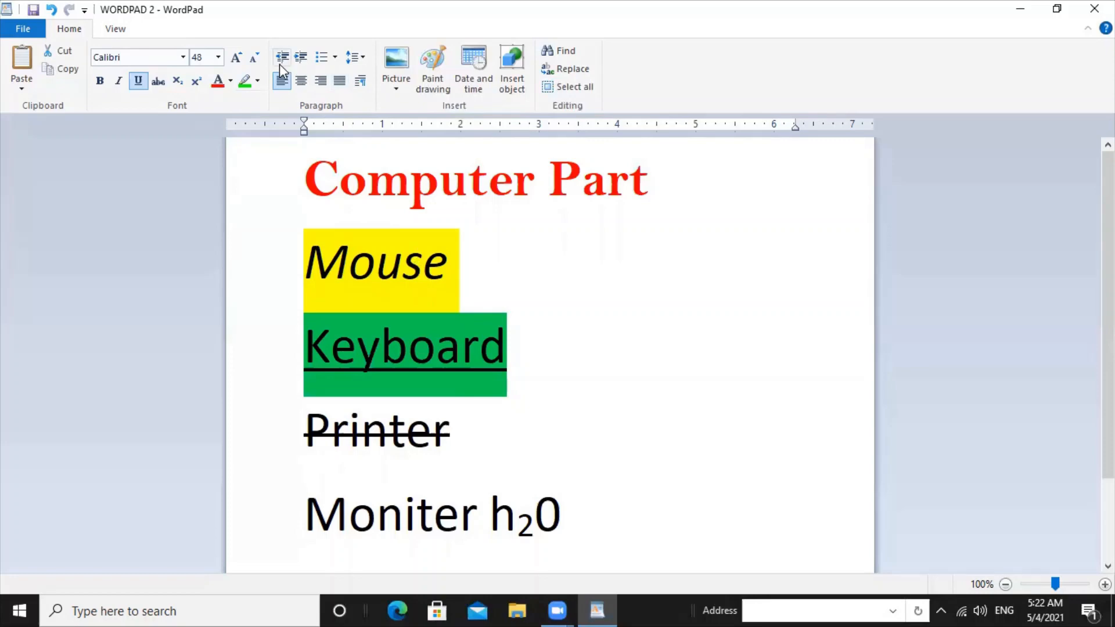
Increase the indent of the Computer Part heading by one level
{"action": "left_click_drag", "start_coordinate": [643, 184], "coordinate": [398, 165]}
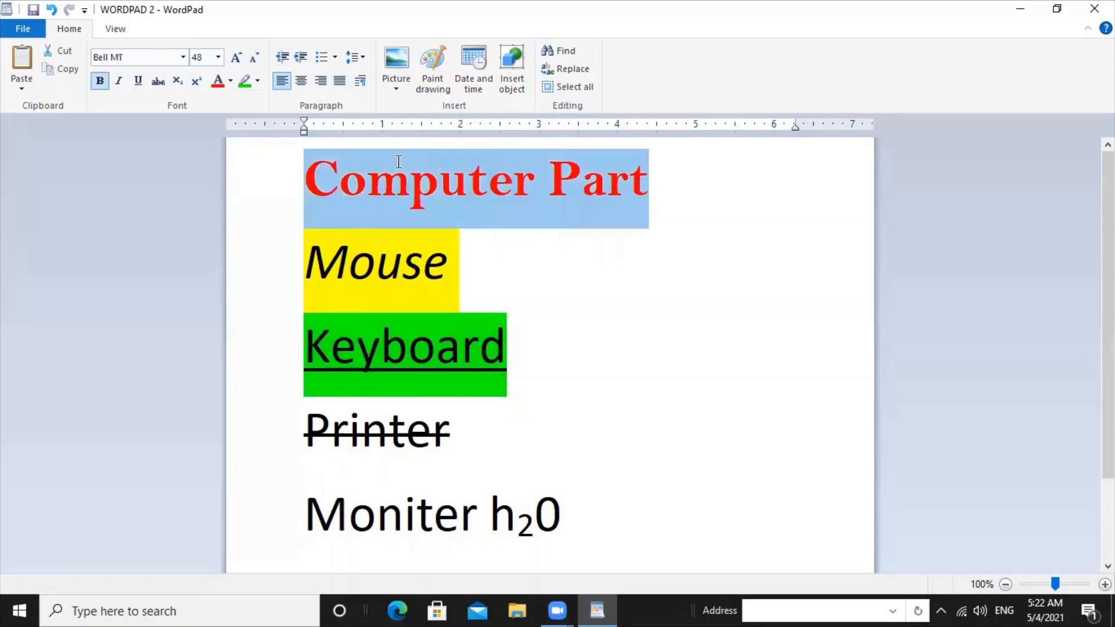
{"action": "left_click", "coordinate": [301, 58]}
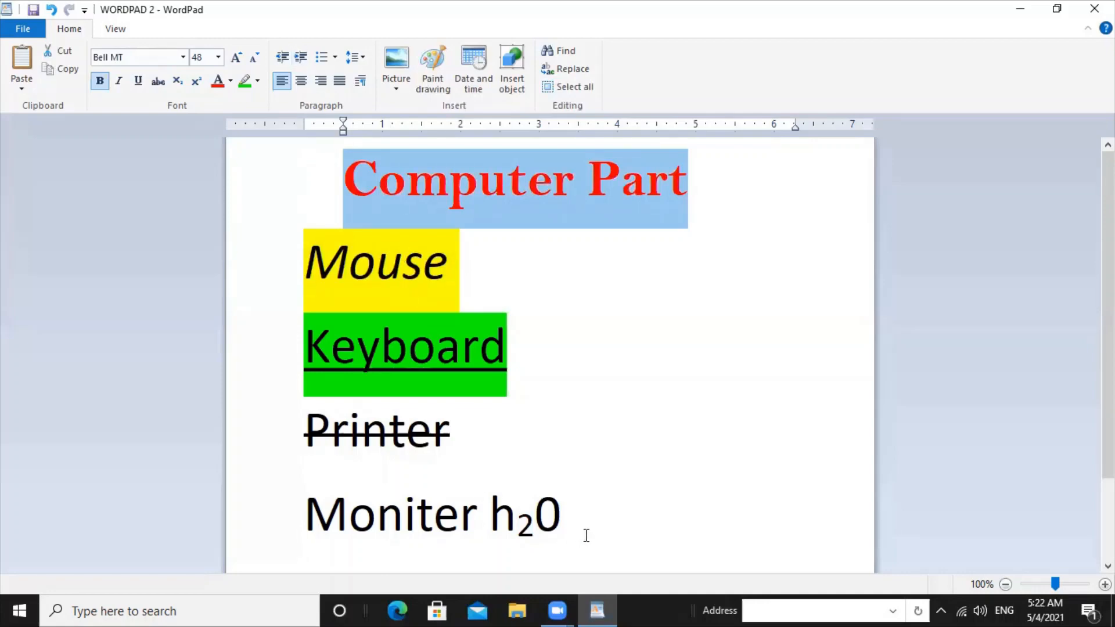
Select the lines from Mouse to Moniter h20, preview list styles such as lowercase alphabet on them, and choose None
{"action": "left_click_drag", "start_coordinate": [586, 535], "coordinate": [278, 309]}
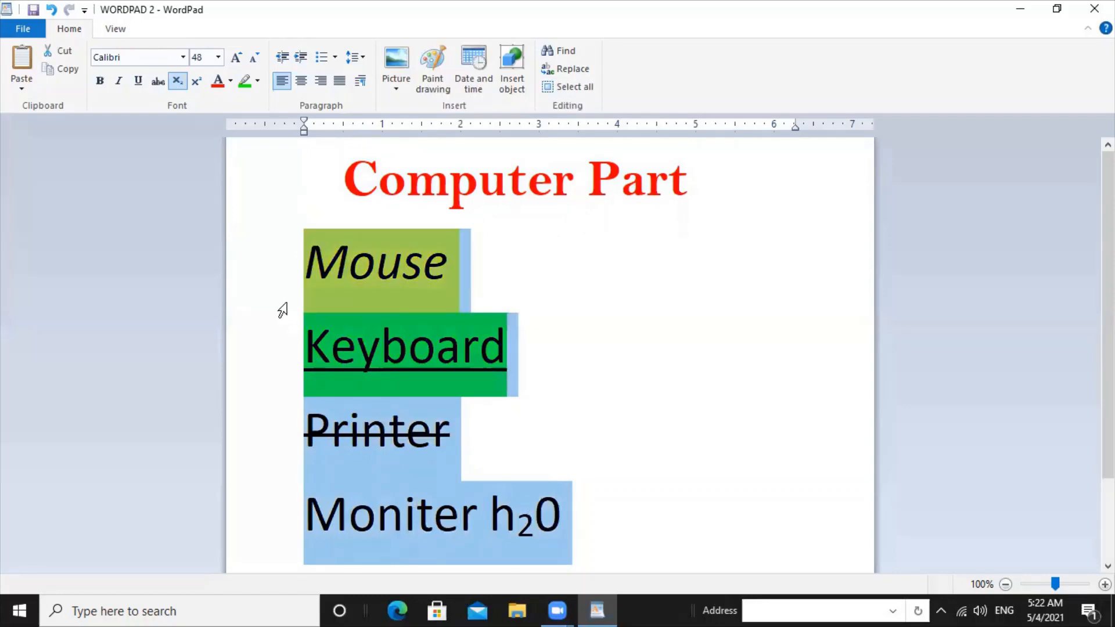
{"action": "left_click", "coordinate": [332, 54]}
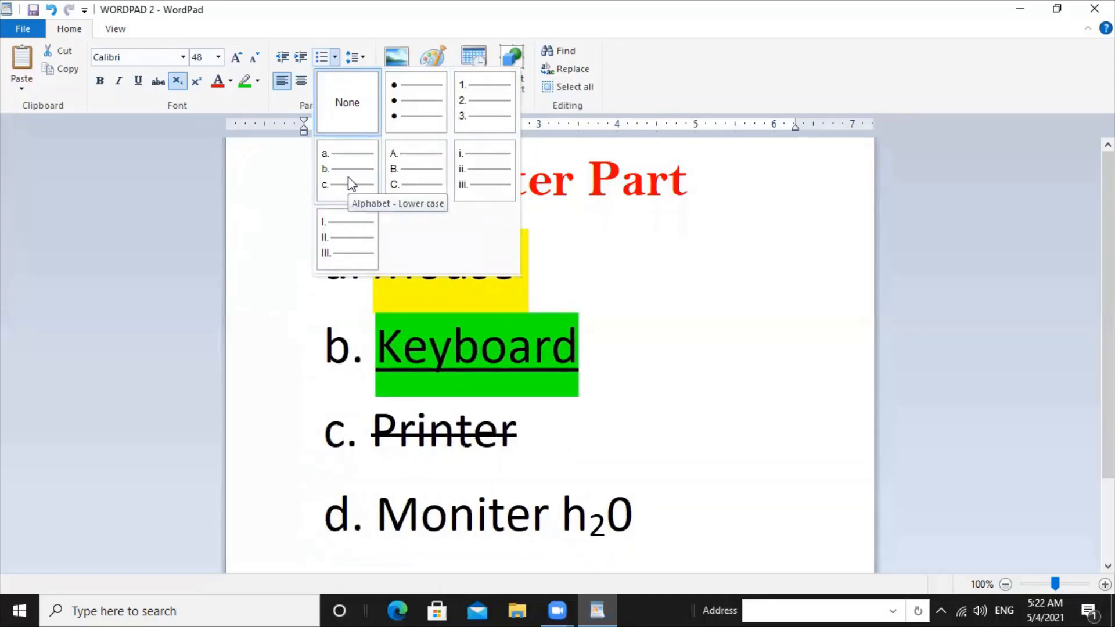
{"action": "left_click", "coordinate": [342, 102]}
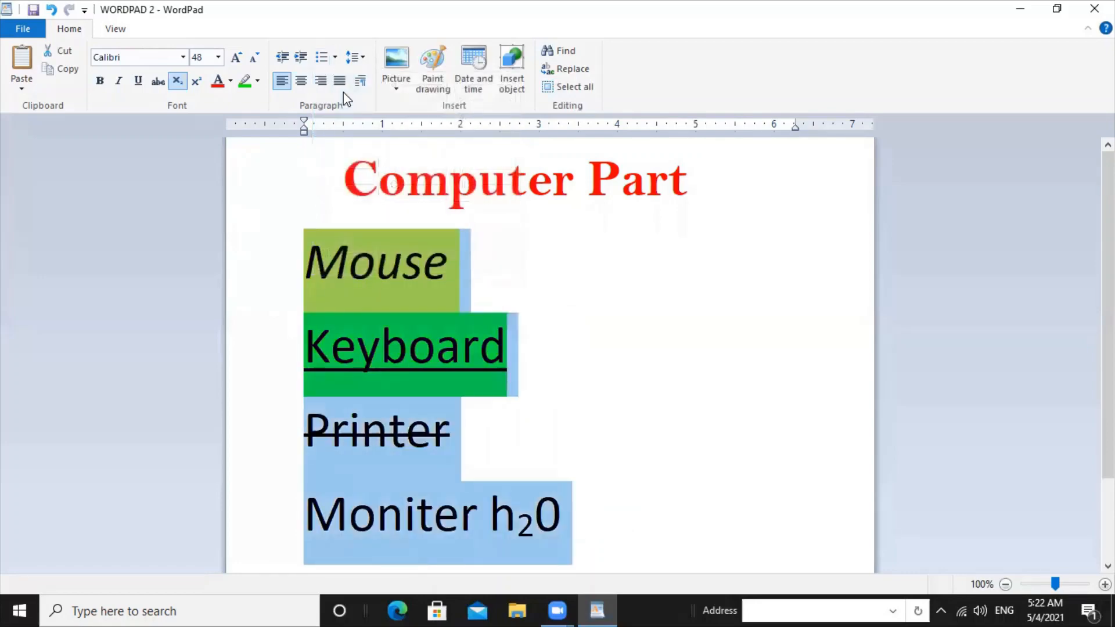
Try 1.5 line spacing on the lines from Mouse to Moniter h20 and set it to 1.0
{"action": "left_click", "coordinate": [355, 57]}
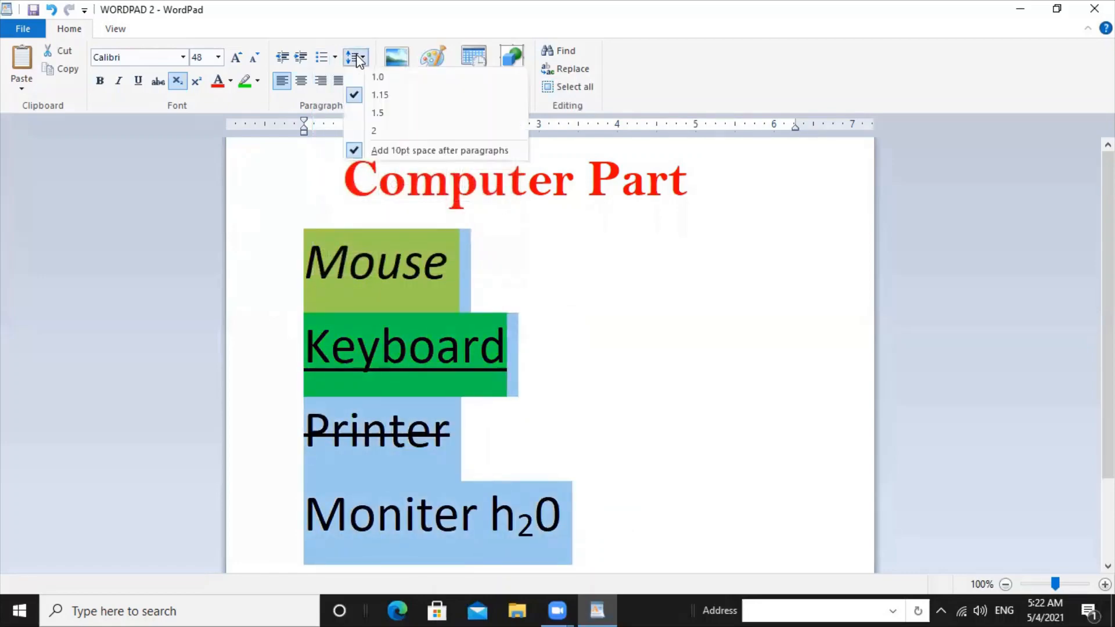
{"action": "left_click", "coordinate": [366, 112]}
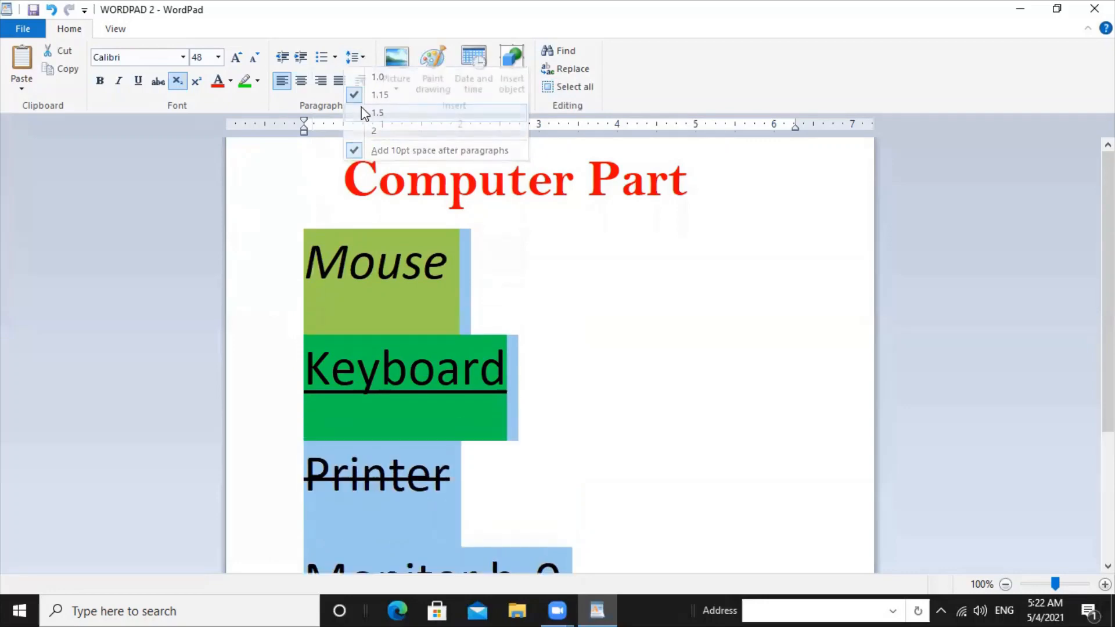
{"action": "left_click", "coordinate": [355, 58]}
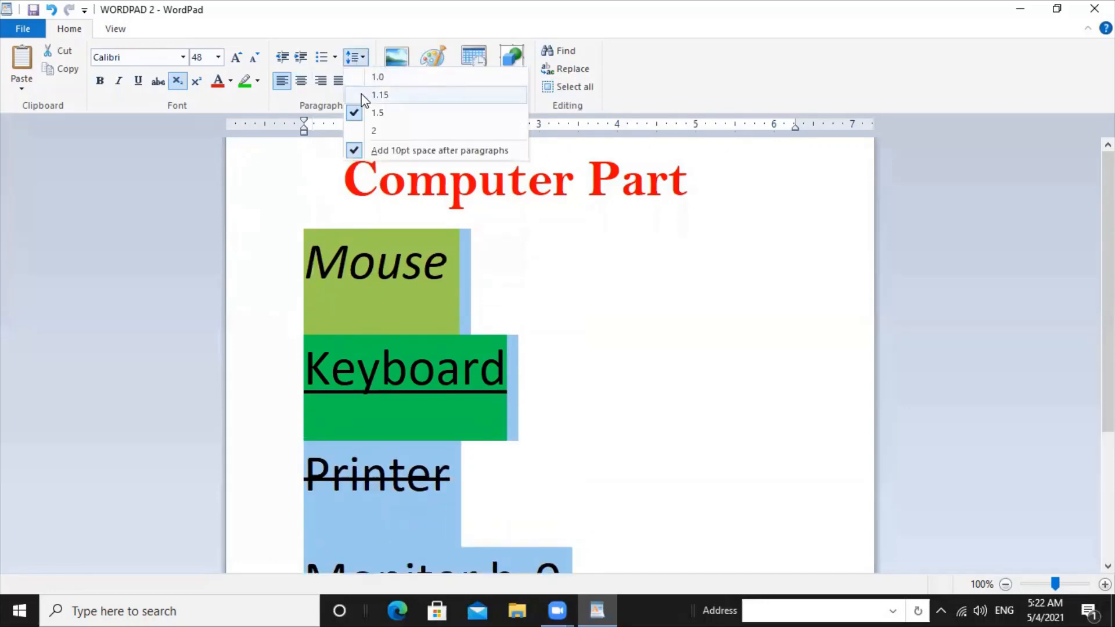
{"action": "left_click", "coordinate": [359, 79]}
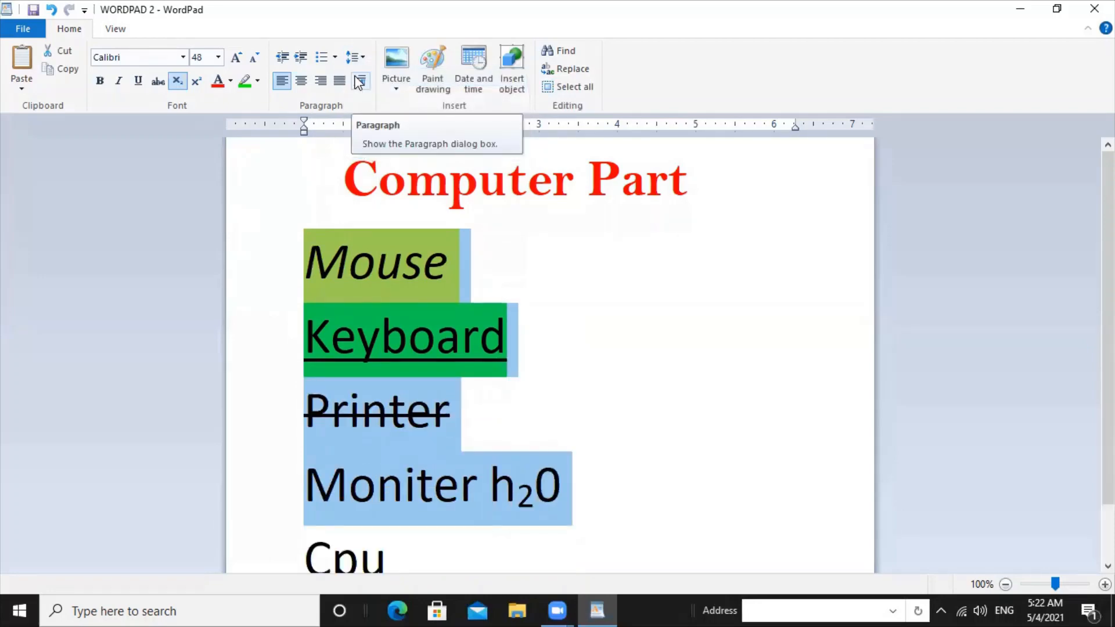
Try centre, right and left alignment on the lines from Mouse to Moniter h20, and set them to justified
{"action": "left_click", "coordinate": [301, 83]}
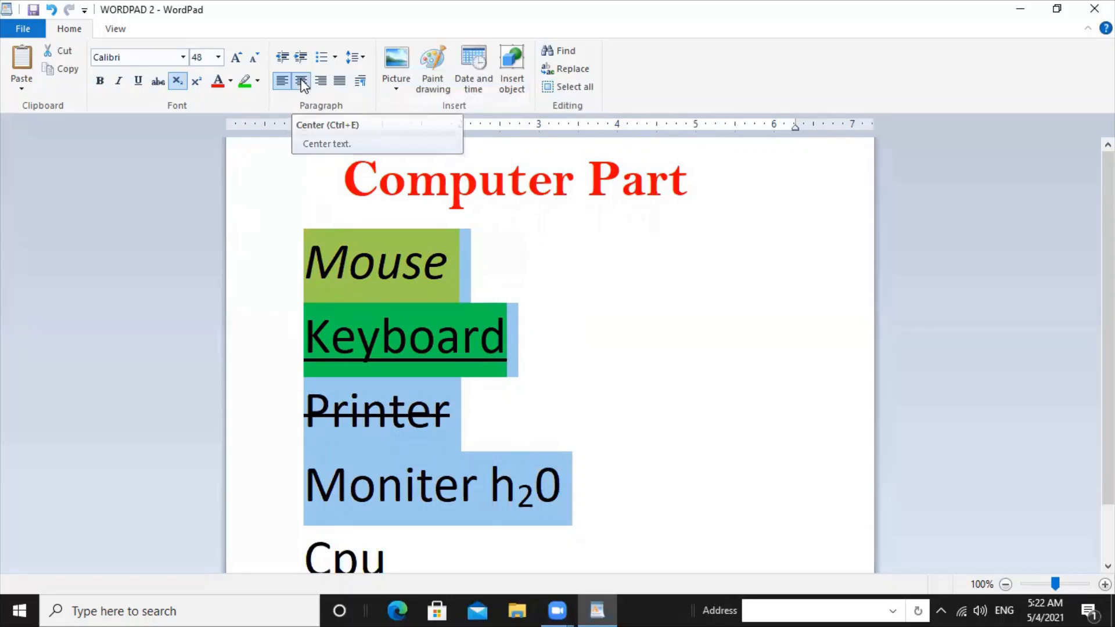
{"action": "left_click", "coordinate": [321, 82]}
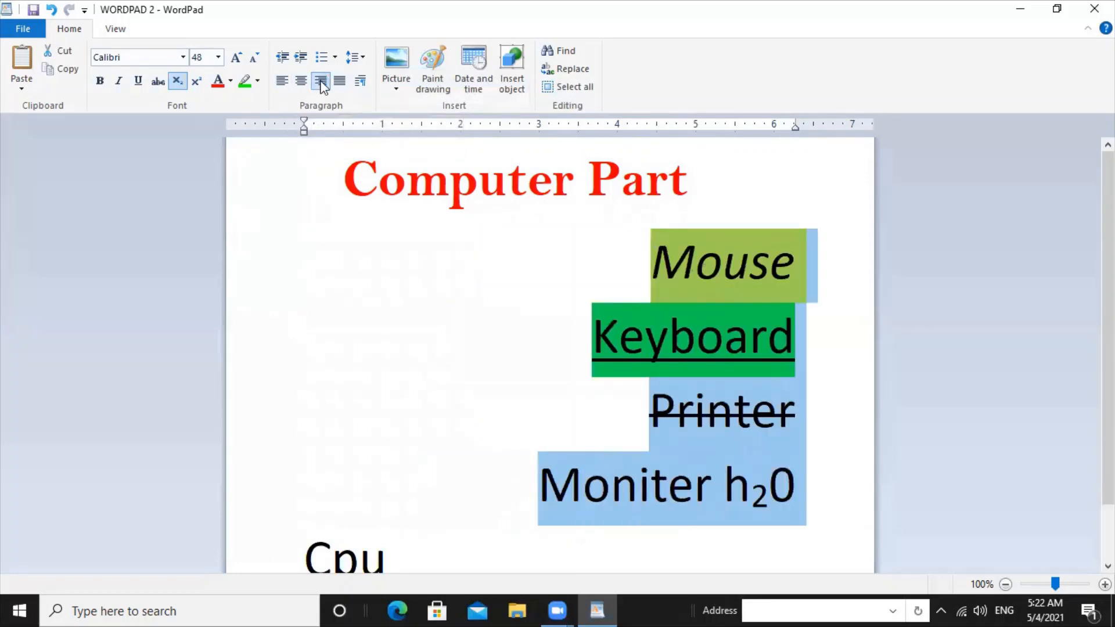
{"action": "left_click", "coordinate": [282, 81]}
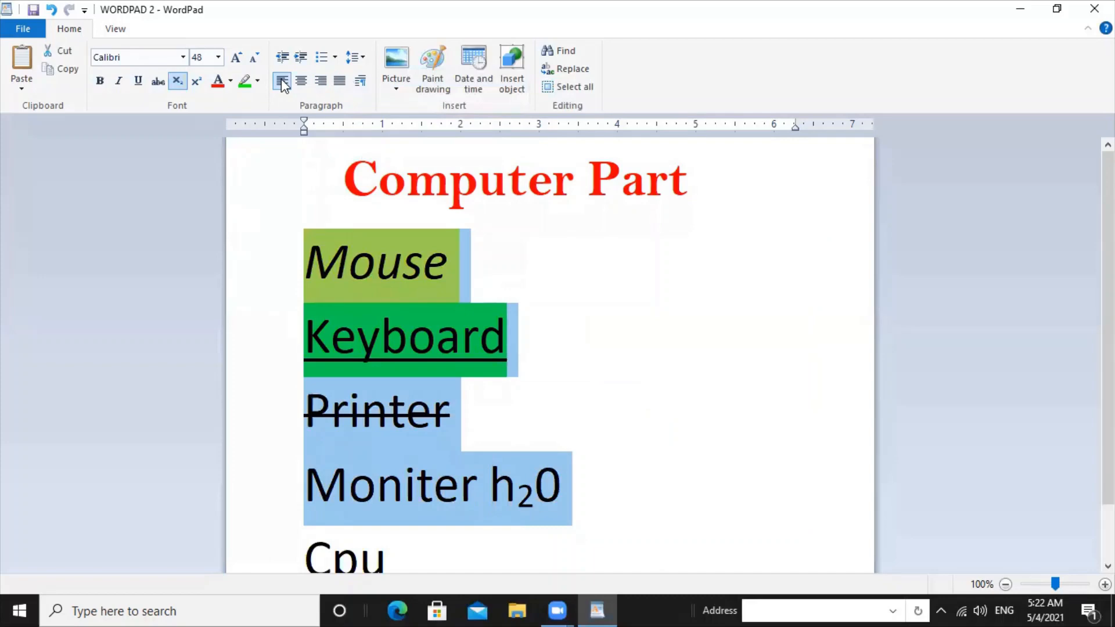
{"action": "left_click", "coordinate": [340, 85]}
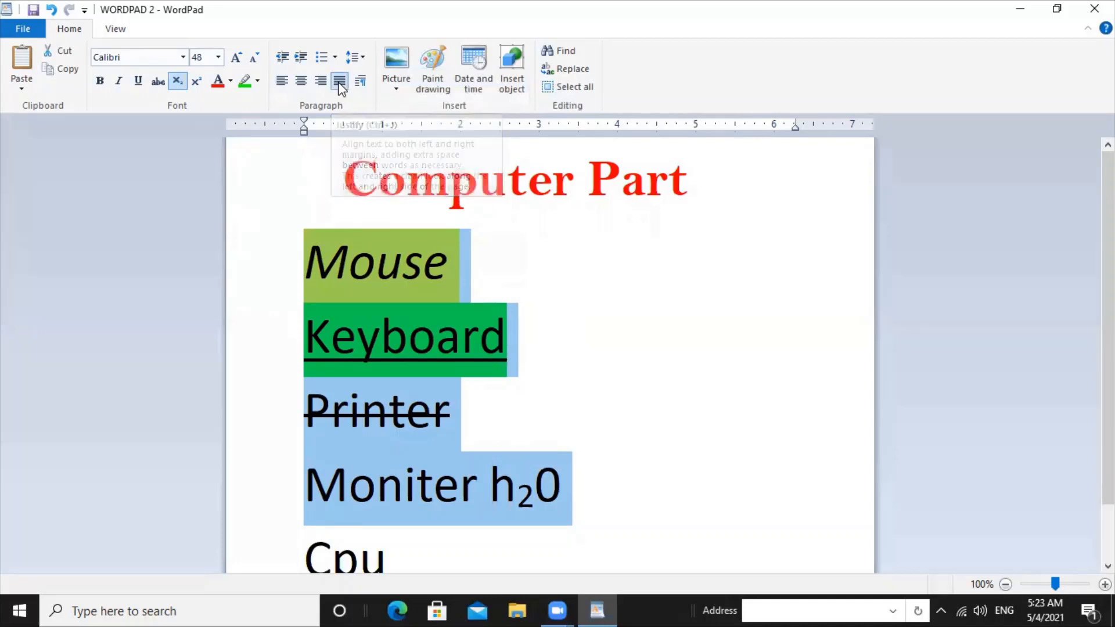
Look at the pictures available for insertion and cancel without choosing one
{"action": "left_click", "coordinate": [395, 78]}
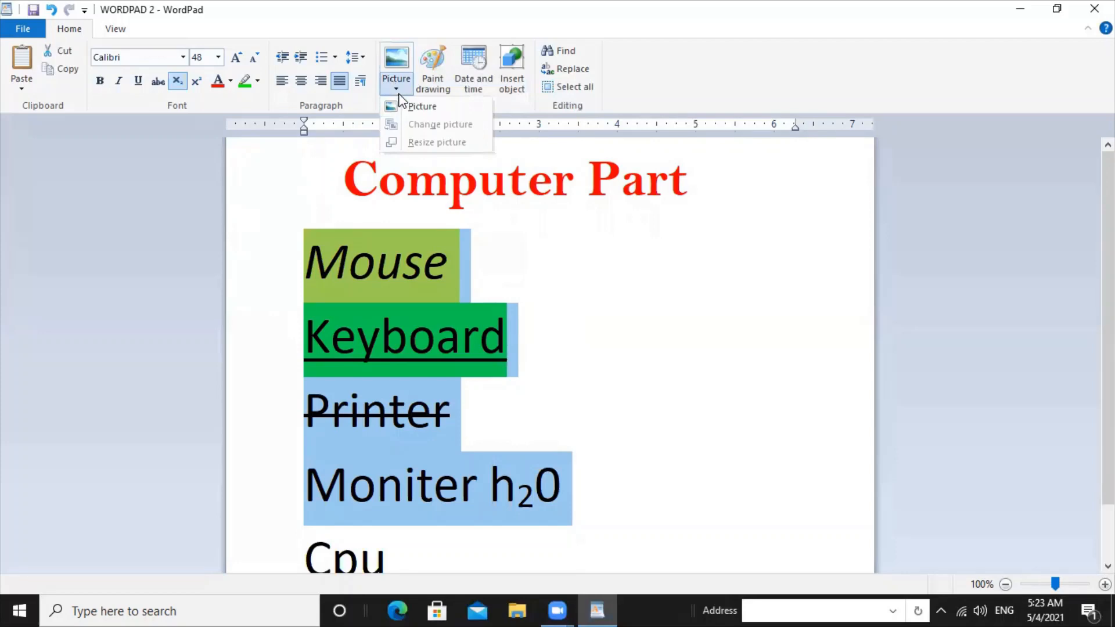
{"action": "left_click", "coordinate": [403, 105]}
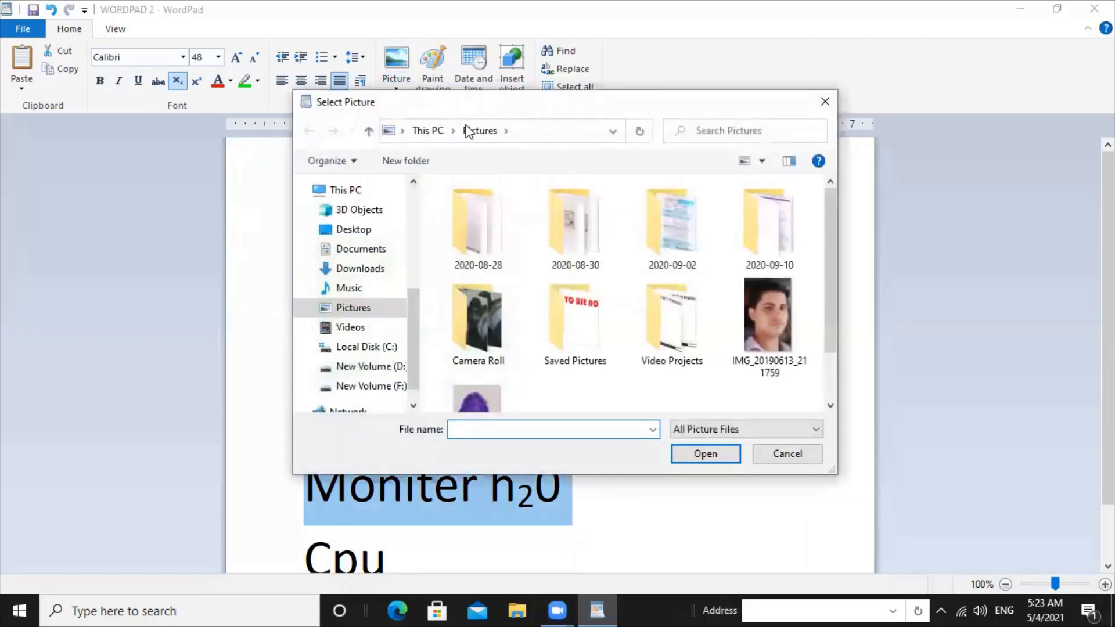
{"action": "left_click", "coordinate": [765, 457]}
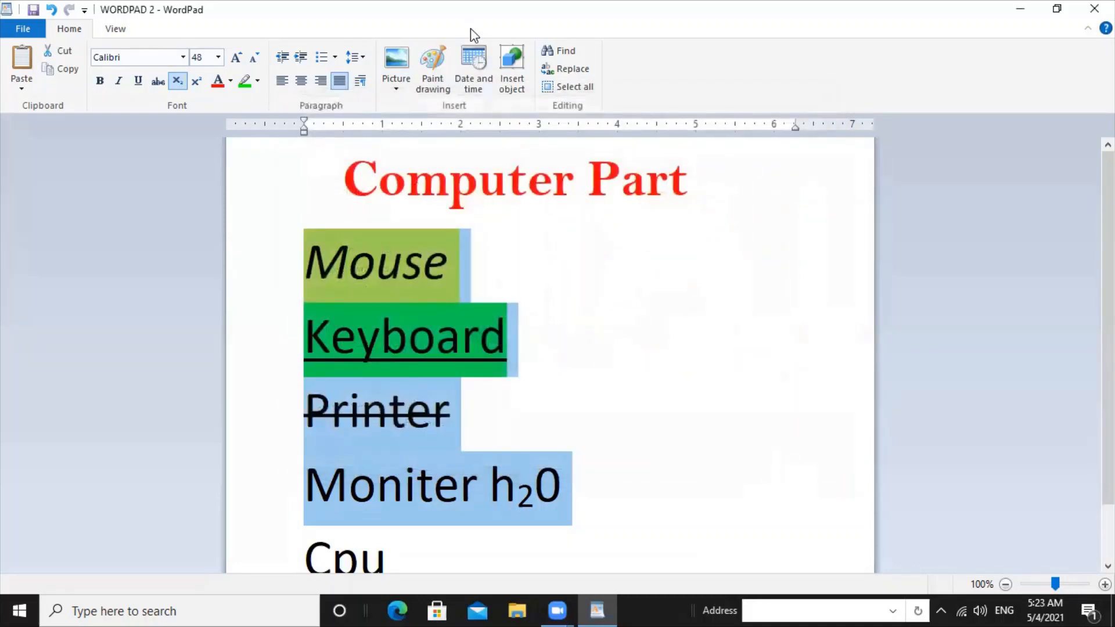
Insert the date in the format Tuesday, 4 May, 2021 after Moniter h20 and undo the insertion
{"action": "left_click", "coordinate": [530, 341]}
{"action": "left_click", "coordinate": [580, 495]}
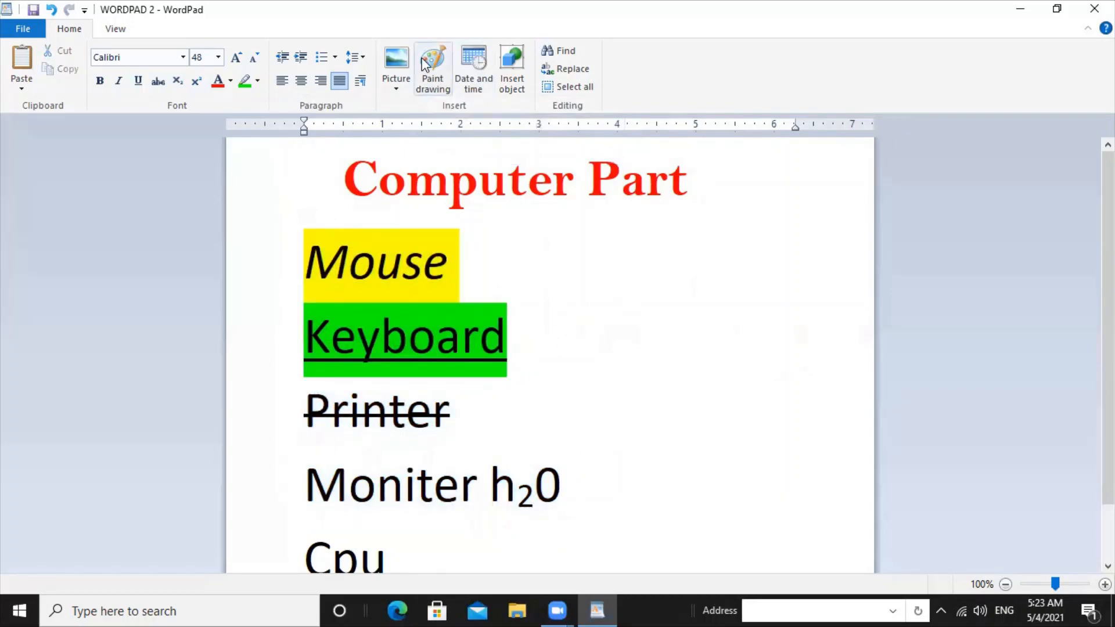
{"action": "left_click", "coordinate": [470, 81]}
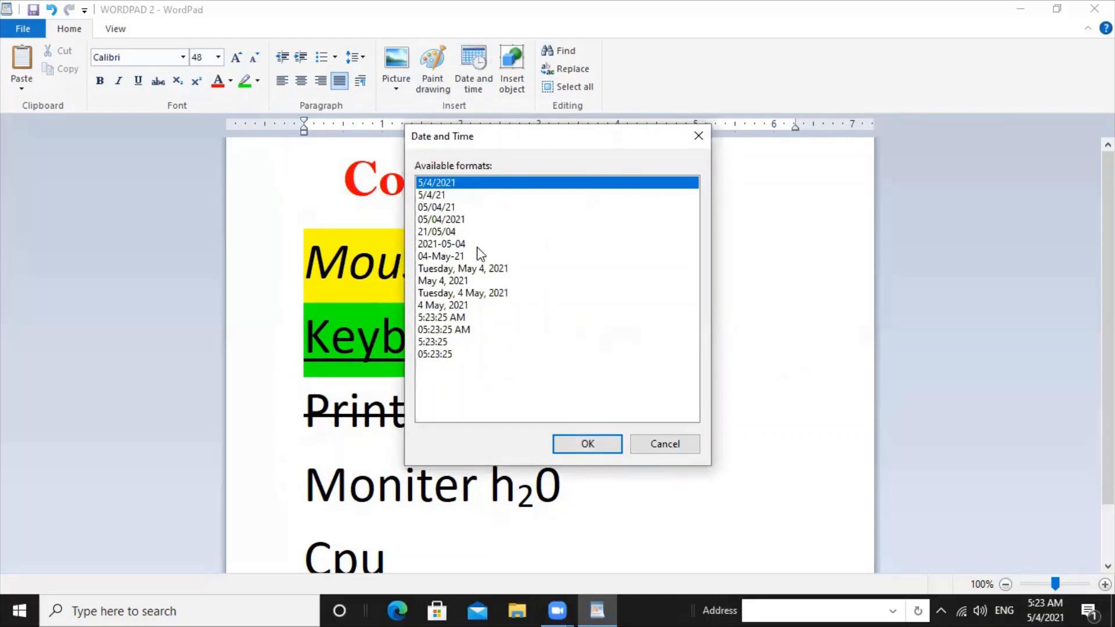
{"action": "left_click", "coordinate": [465, 293]}
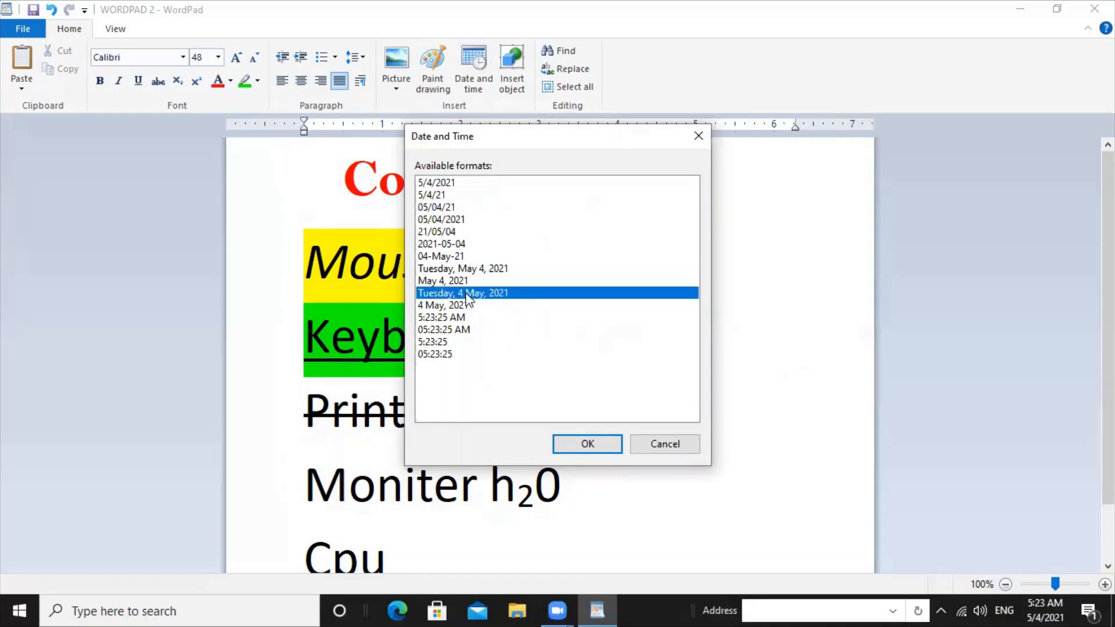
{"action": "left_click", "coordinate": [587, 444]}
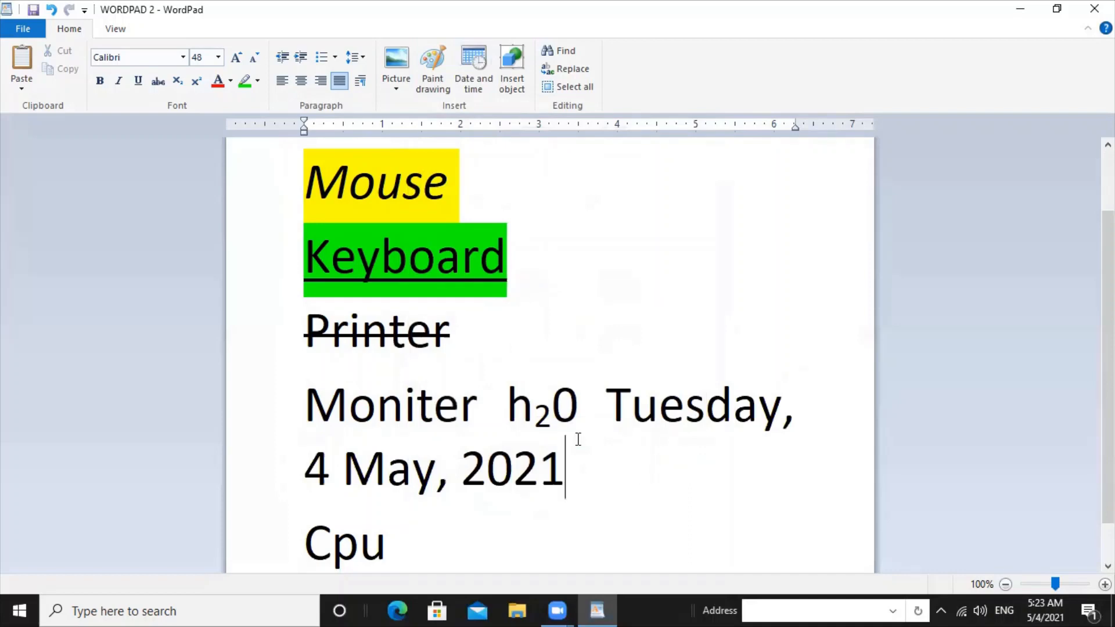
{"action": "key", "text": "ctrl+z"}
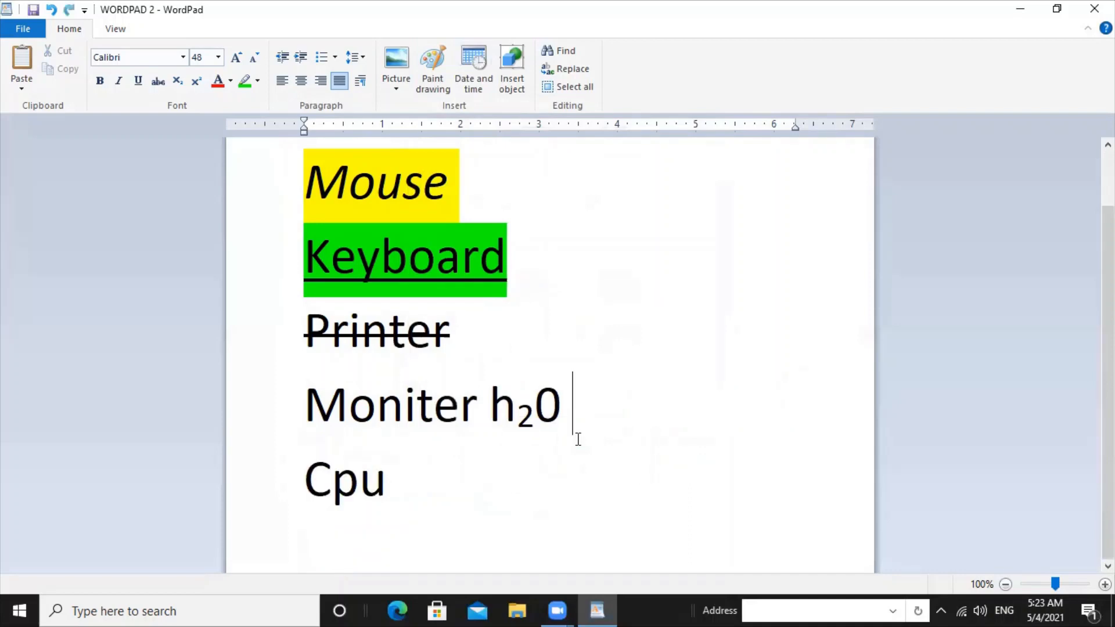
Insert the date in the format 4 May, 2021 after Cpu and separate it from the word with spaces
{"action": "left_click", "coordinate": [428, 469]}
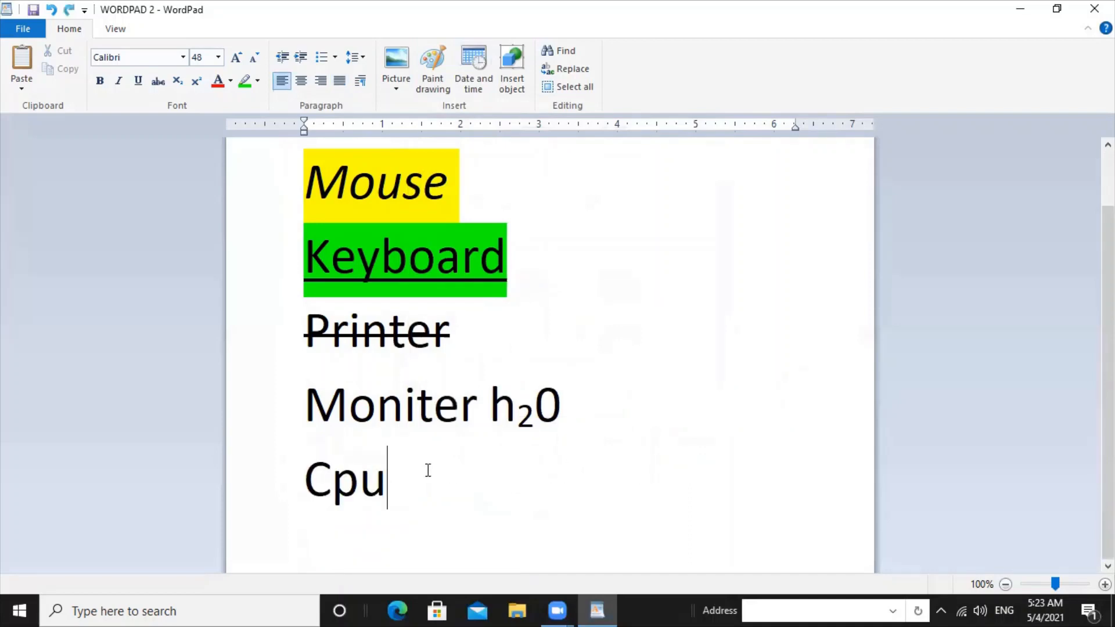
{"action": "left_click", "coordinate": [464, 89]}
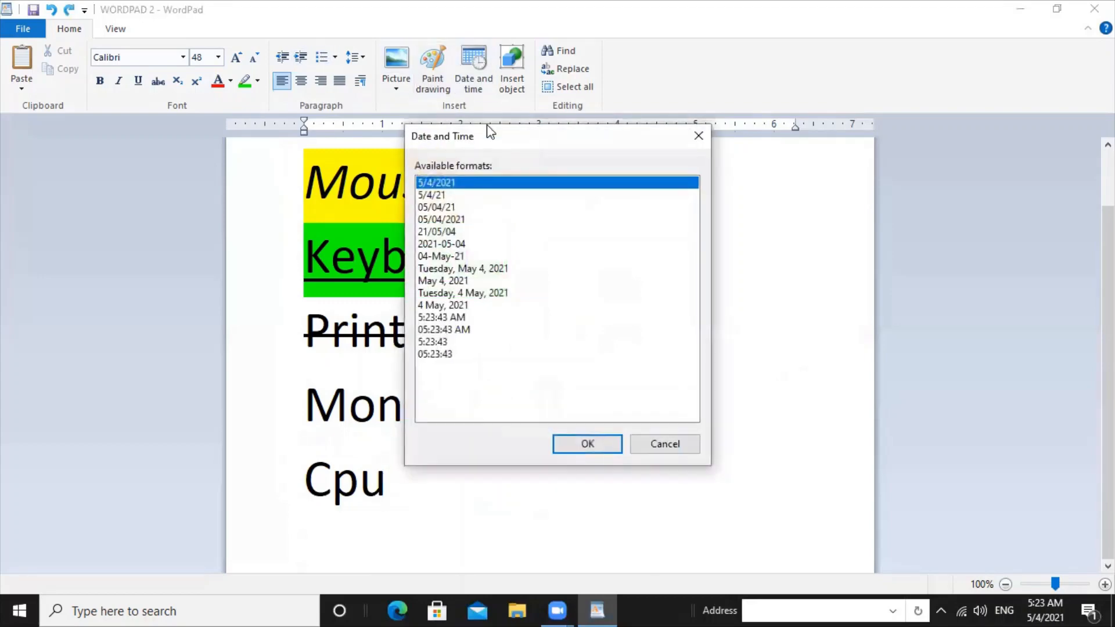
{"action": "left_click", "coordinate": [429, 304]}
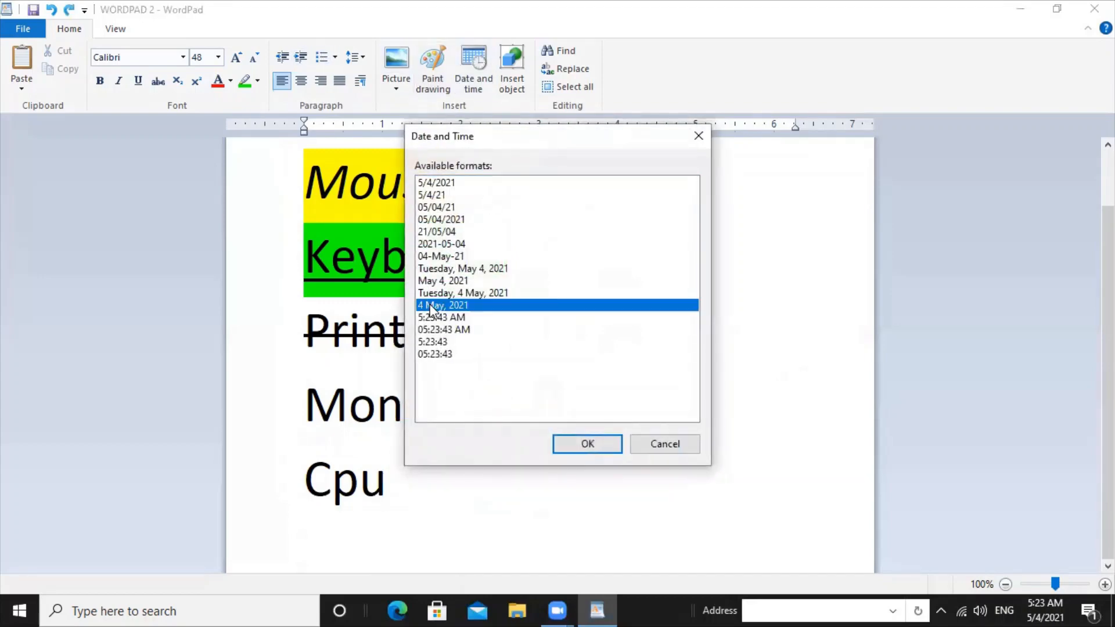
{"action": "left_click", "coordinate": [566, 446]}
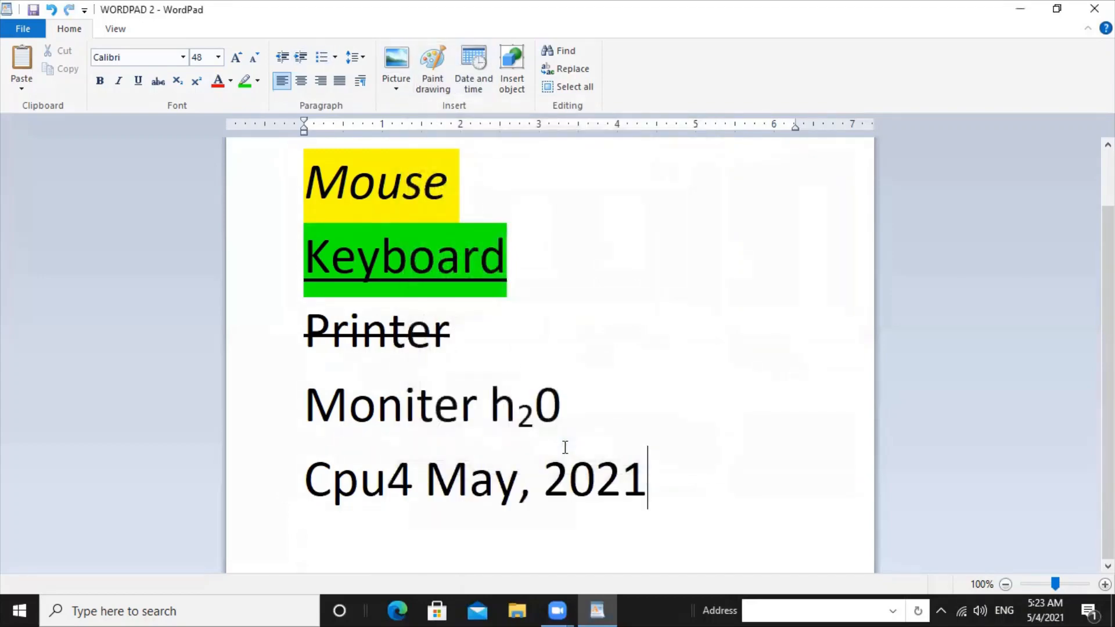
{"action": "left_click", "coordinate": [379, 485]}
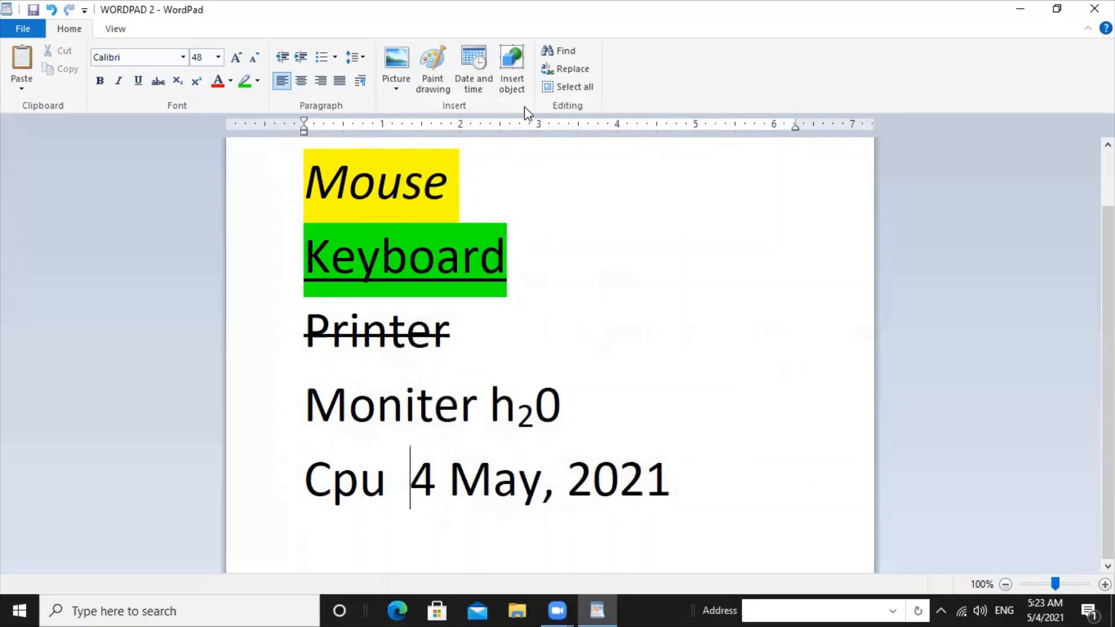
Find the word May in the document and close the search
{"action": "left_click", "coordinate": [563, 51]}
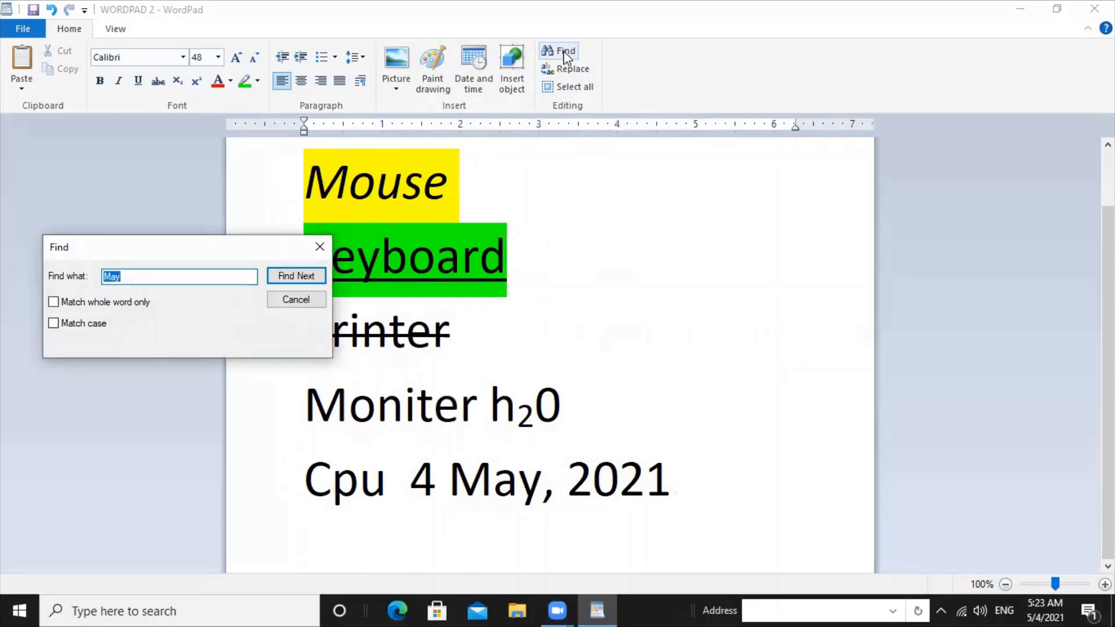
{"action": "left_click", "coordinate": [298, 282]}
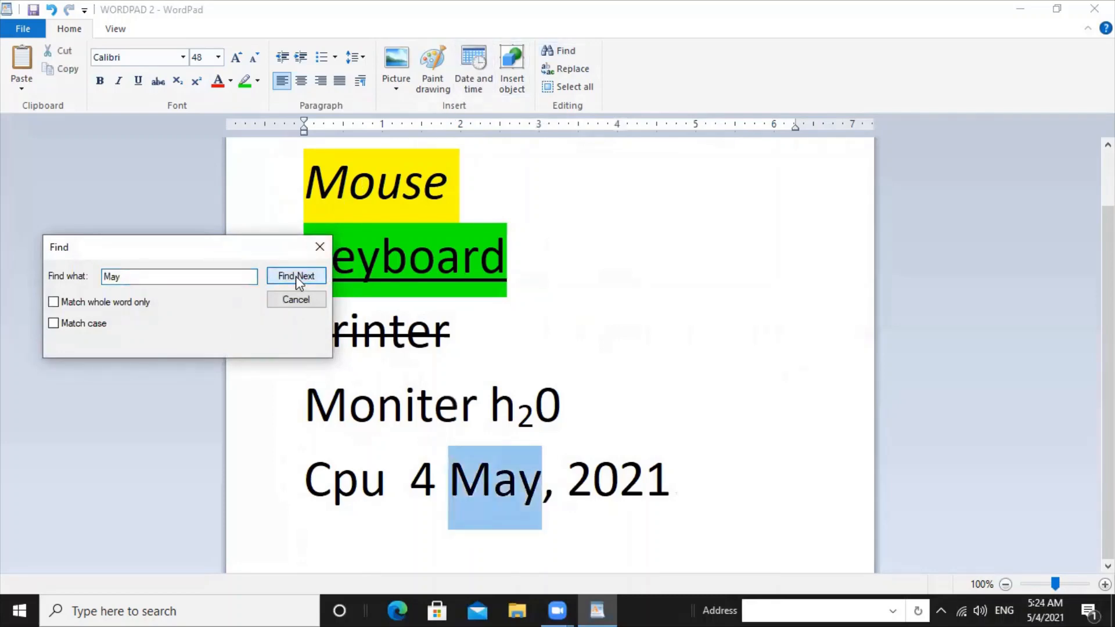
{"action": "left_click", "coordinate": [319, 247]}
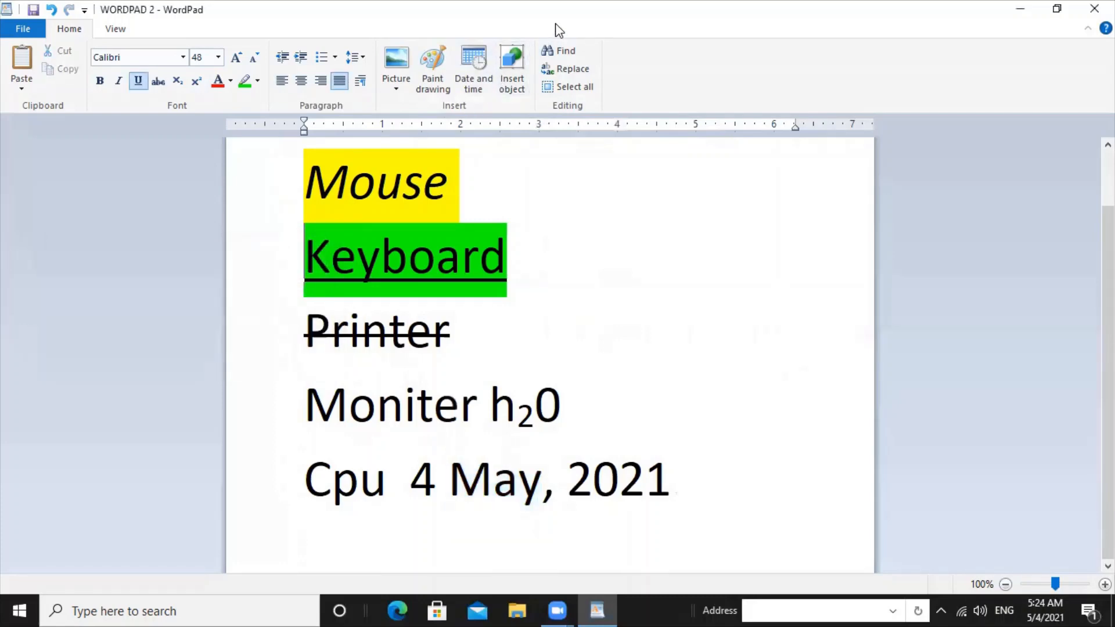
Replace the word May with july in the date on the Cpu line
{"action": "left_click", "coordinate": [563, 68]}
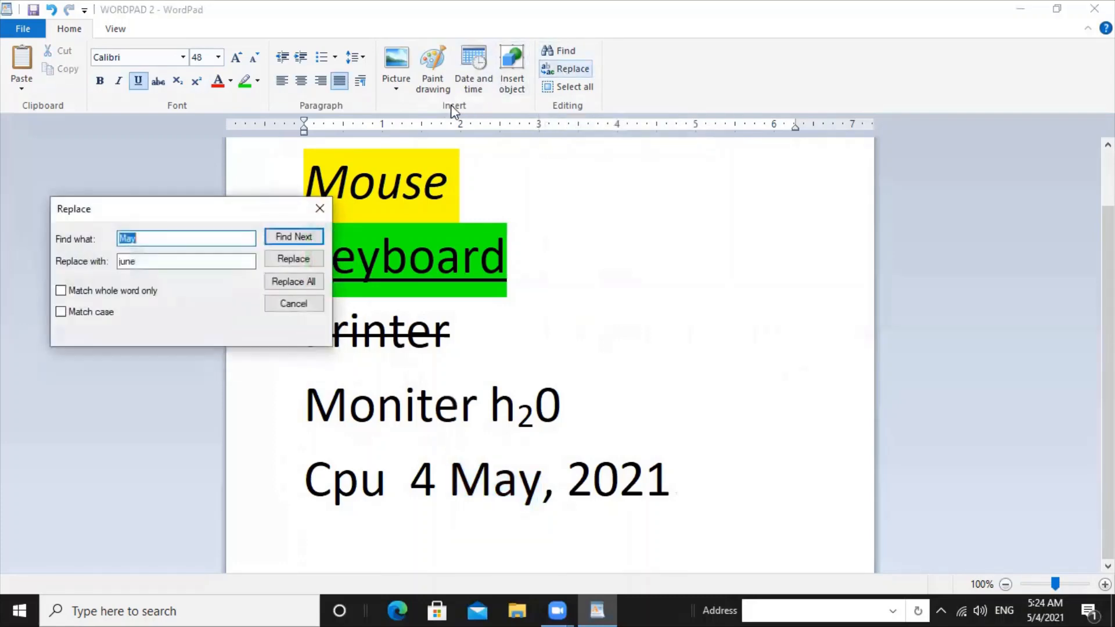
{"action": "left_click", "coordinate": [160, 262]}
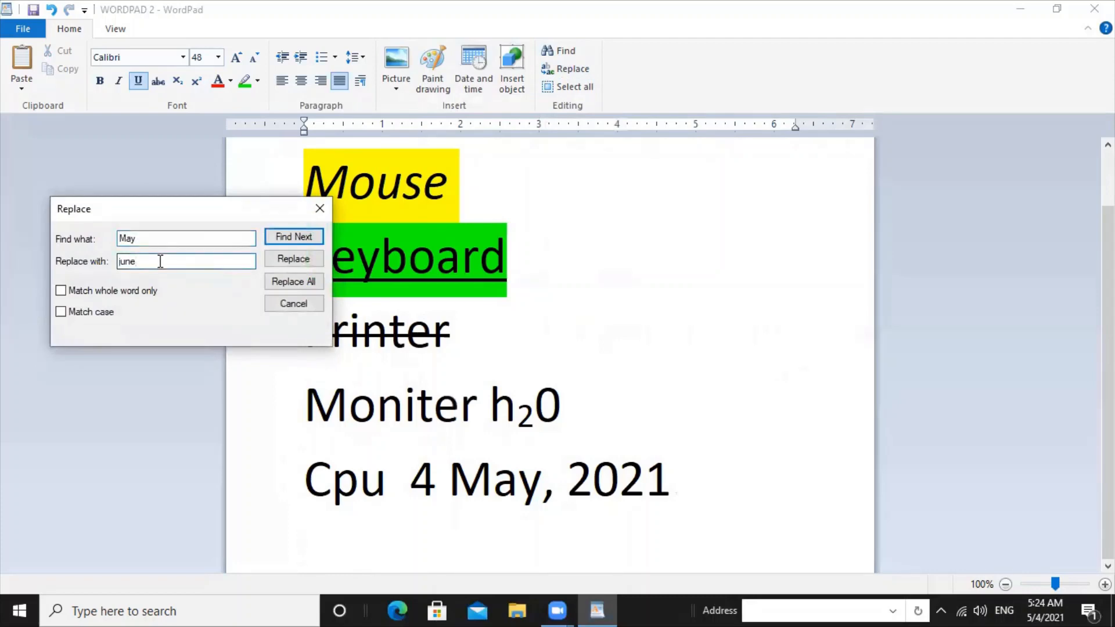
{"action": "key", "text": "BackSpace"}
{"action": "key", "text": "BackSpace"}
{"action": "key", "text": "BackSpace"}
{"action": "key", "text": "BackSpace"}
{"action": "type", "text": "july"}
{"action": "left_click", "coordinate": [280, 260]}
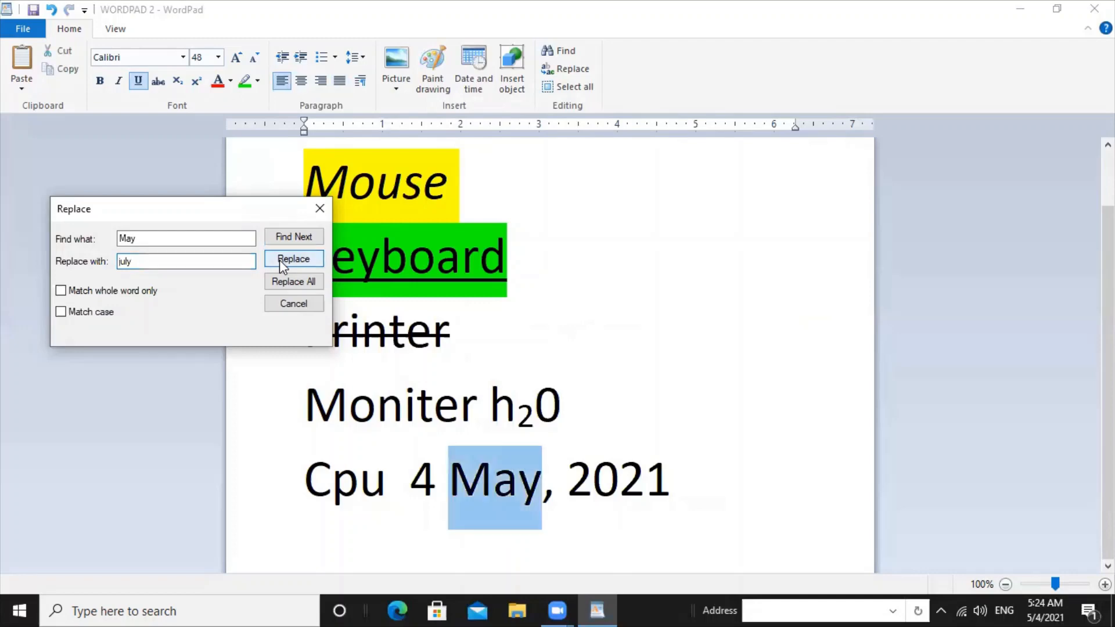
{"action": "left_click", "coordinate": [279, 259]}
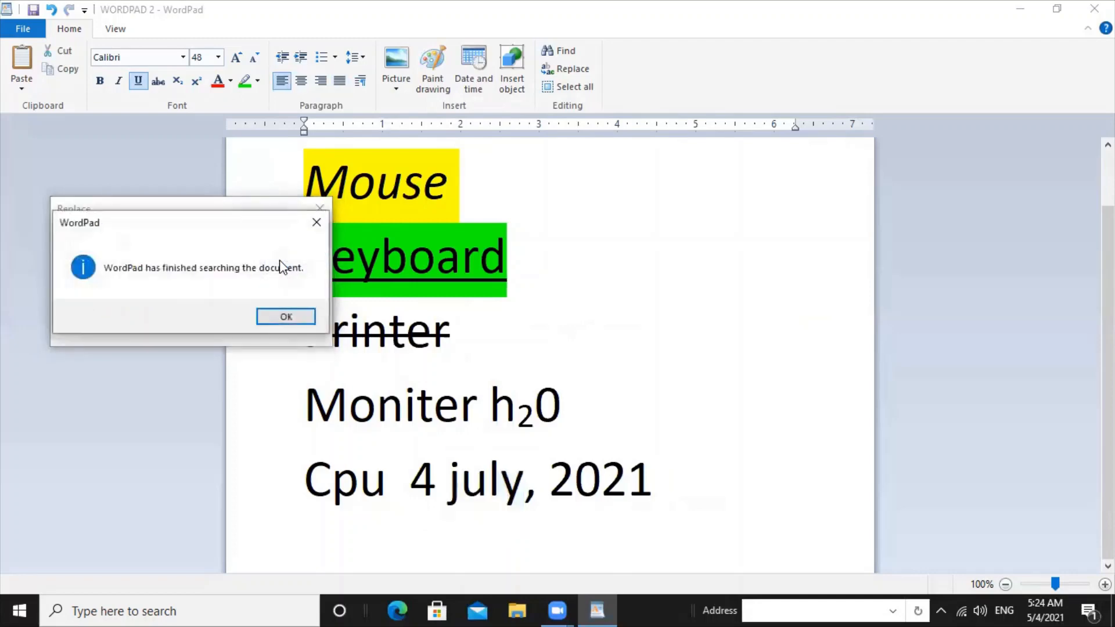
{"action": "left_click", "coordinate": [303, 319]}
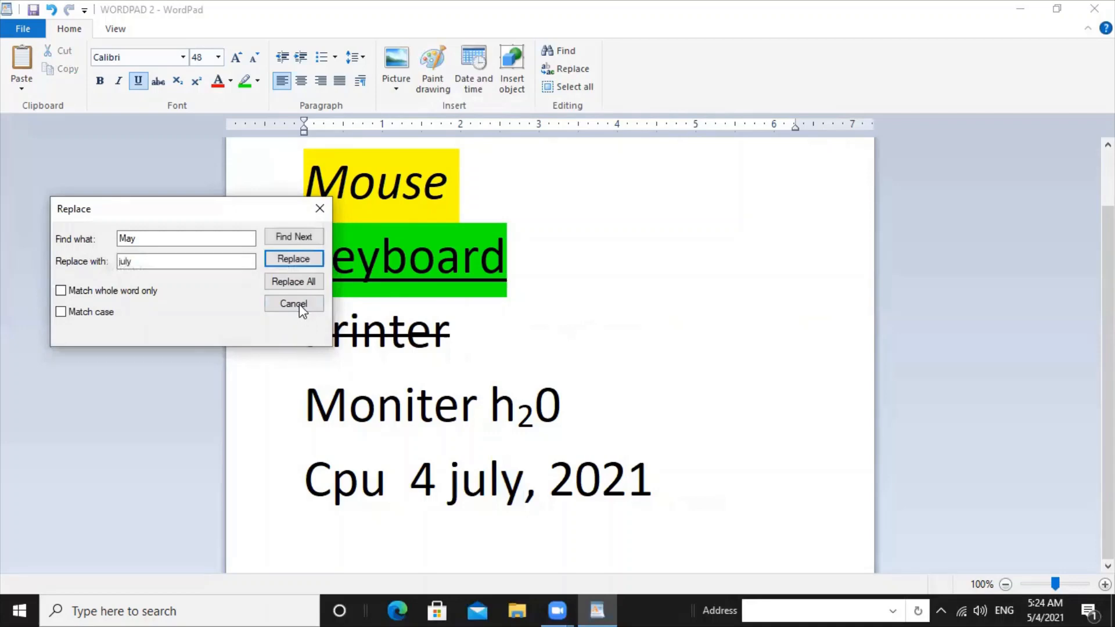
{"action": "left_click", "coordinate": [298, 304]}
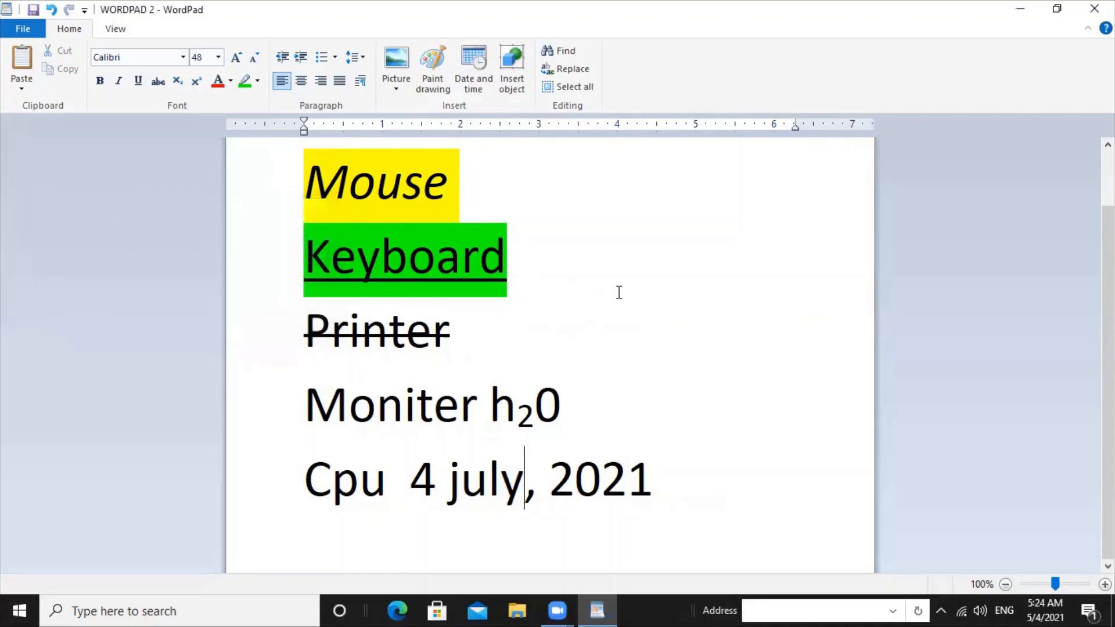
Select all the text of the document and clear the selection
{"action": "left_click", "coordinate": [572, 87]}
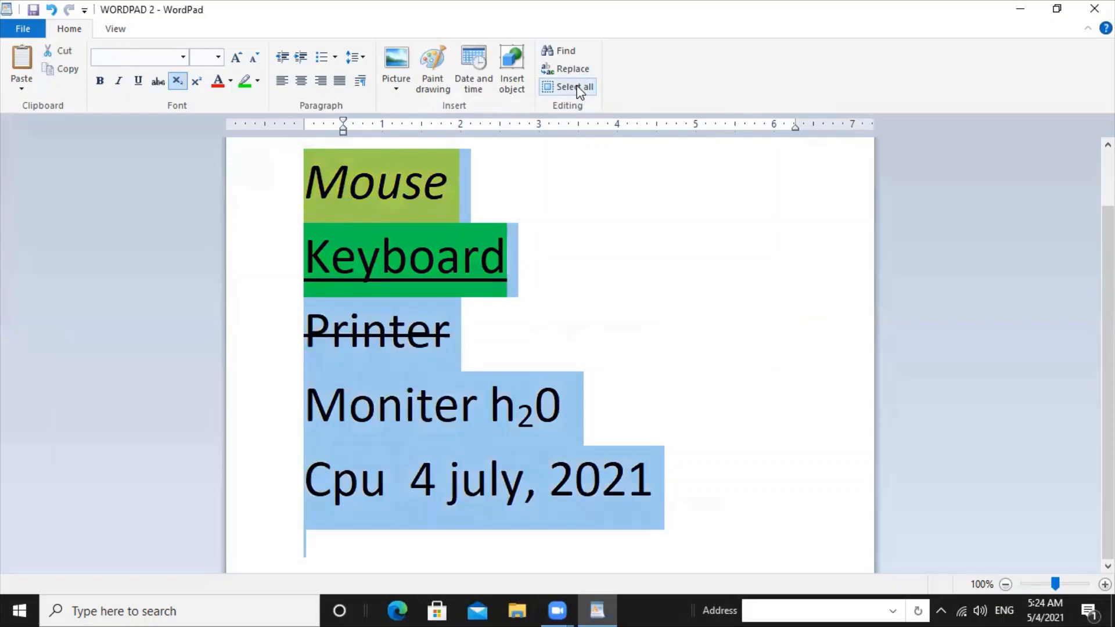
{"action": "left_click", "coordinate": [565, 220]}
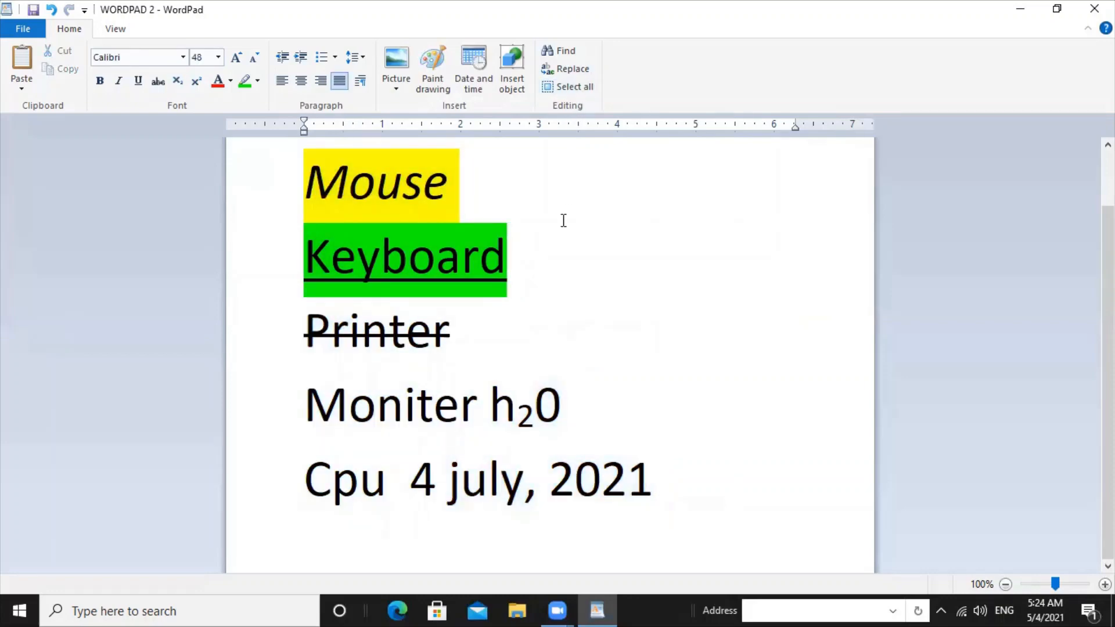
Zoom the document in to 110% and back out to 100%
{"action": "left_click", "coordinate": [101, 32]}
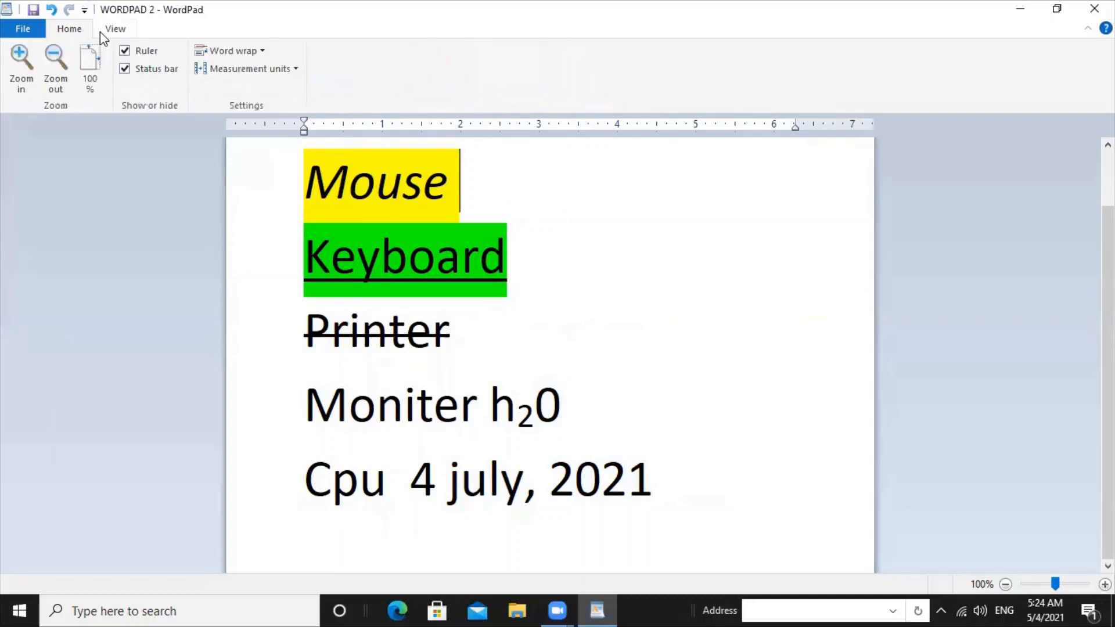
{"action": "left_click", "coordinate": [23, 87]}
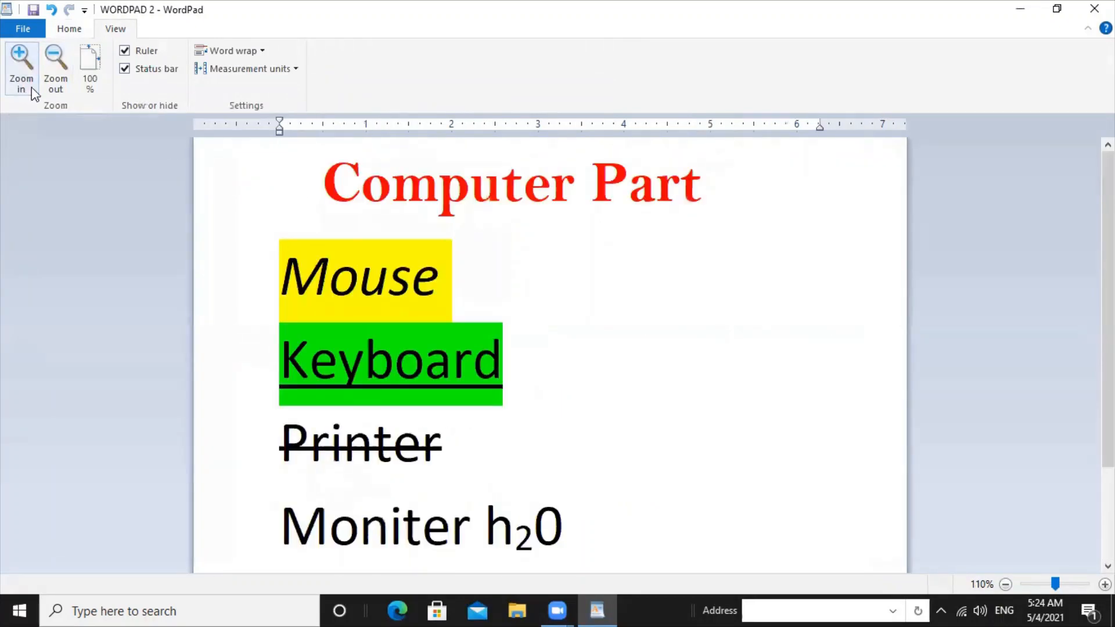
{"action": "left_click", "coordinate": [55, 87]}
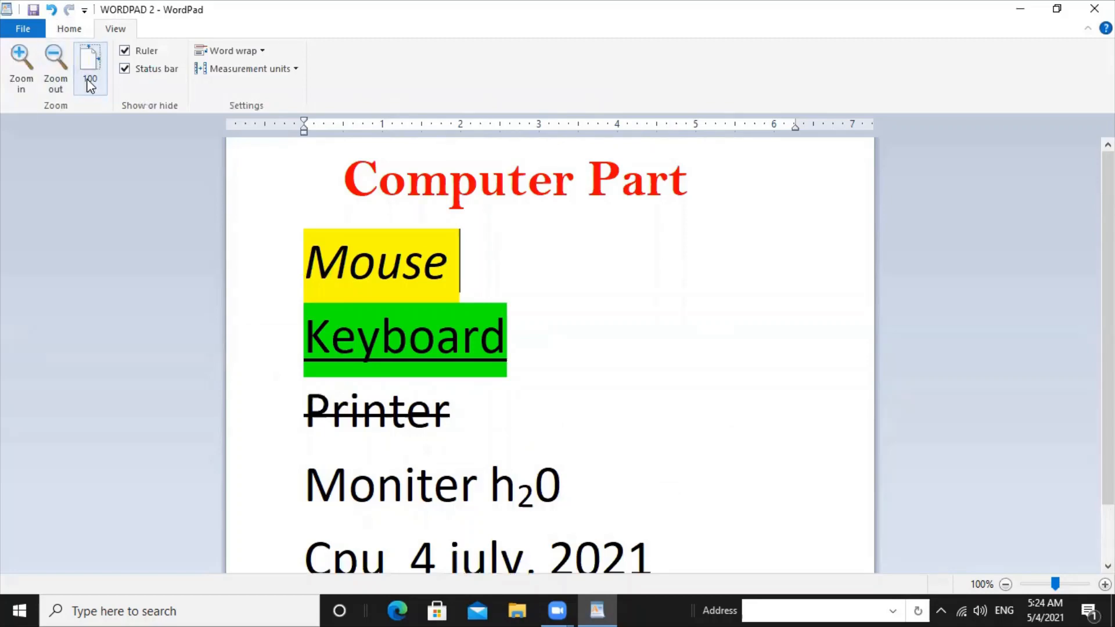
Hide the ruler and show it again, and do the same with the status bar
{"action": "left_click", "coordinate": [125, 51]}
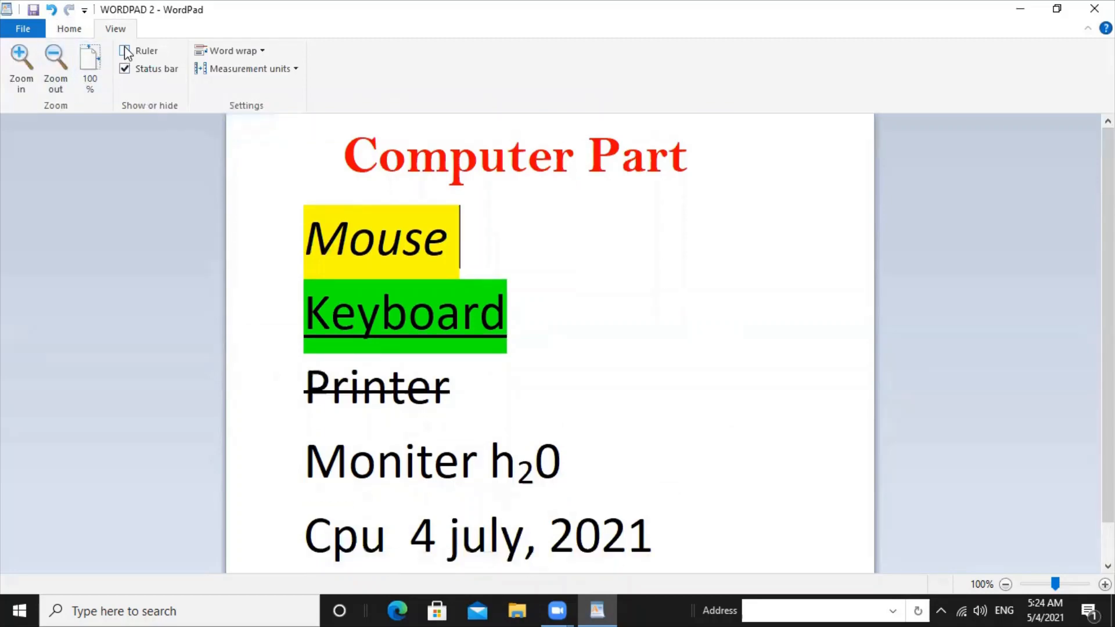
{"action": "left_click", "coordinate": [126, 52]}
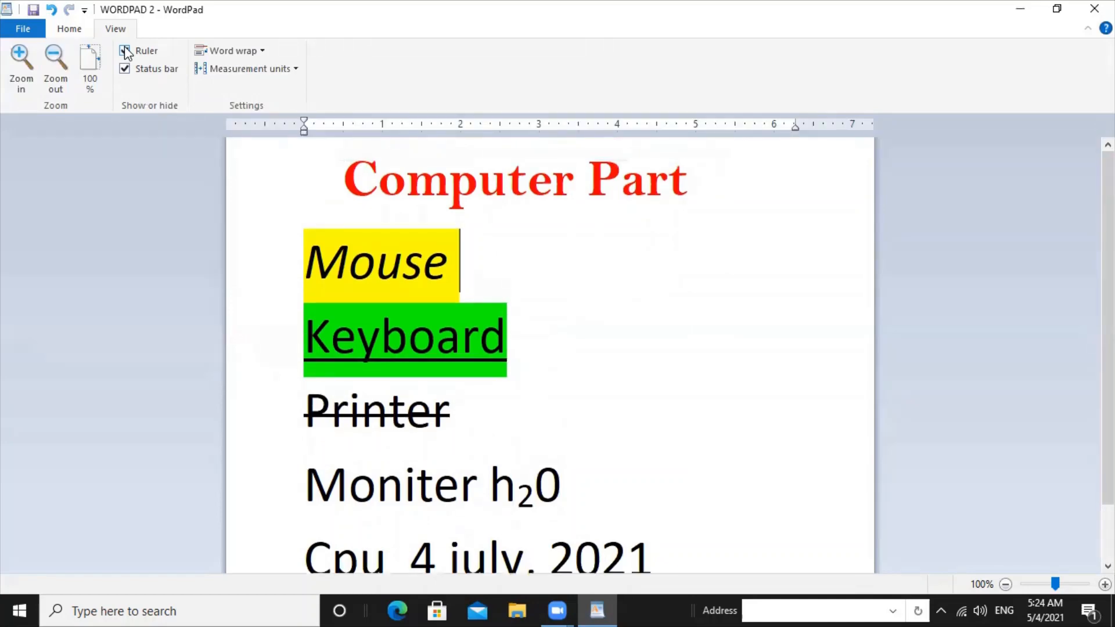
{"action": "left_click", "coordinate": [126, 69]}
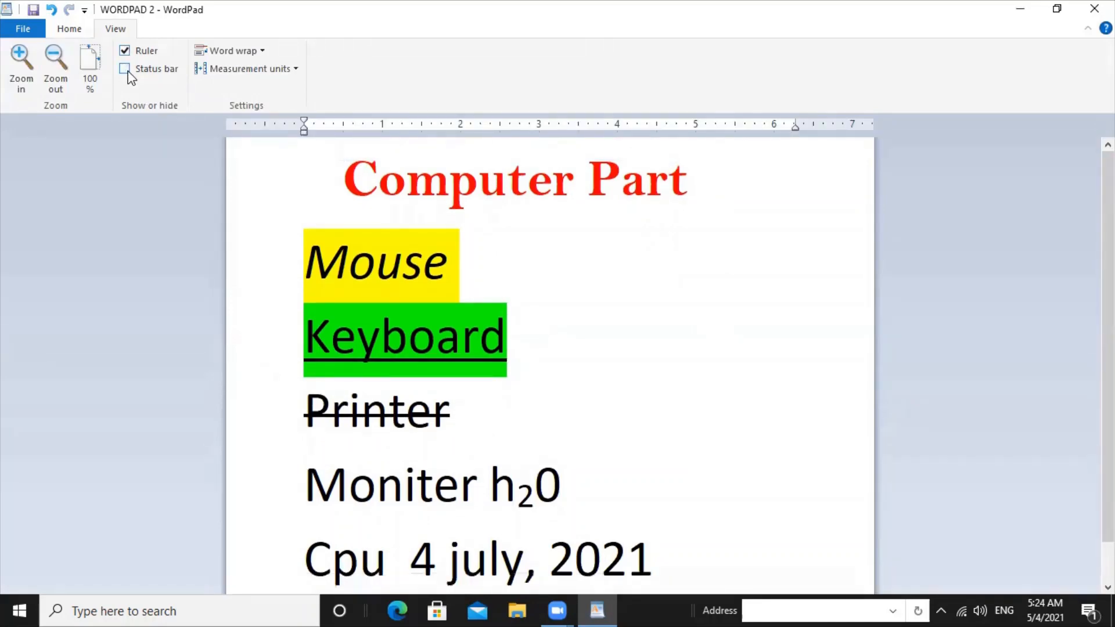
{"action": "left_click", "coordinate": [128, 73]}
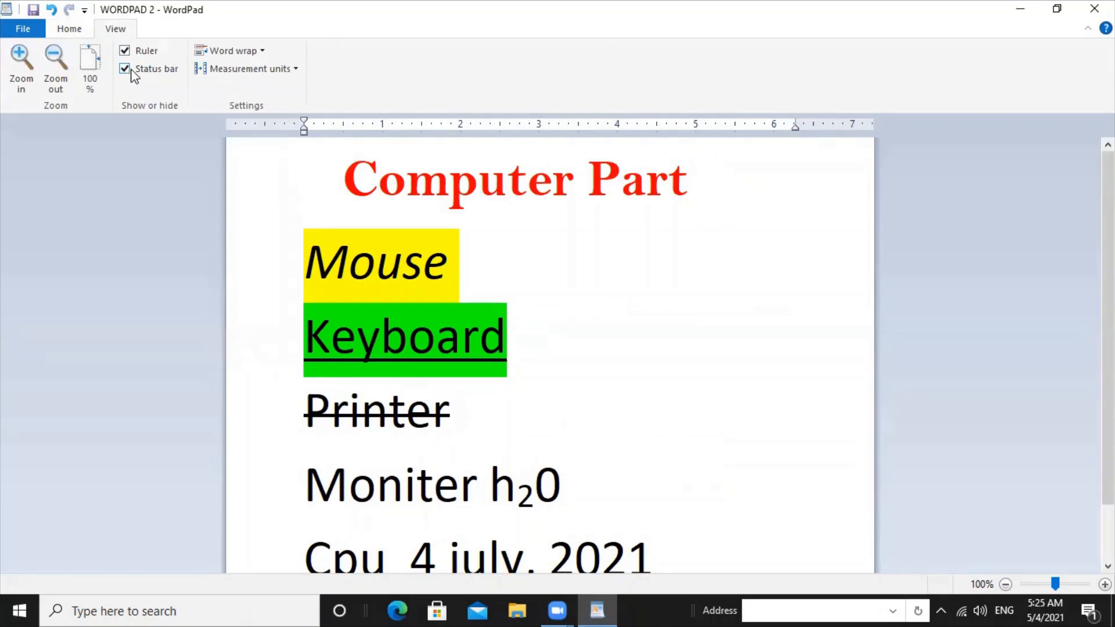
Show the available word wrap options and dismiss them without choosing one
{"action": "left_click", "coordinate": [262, 52]}
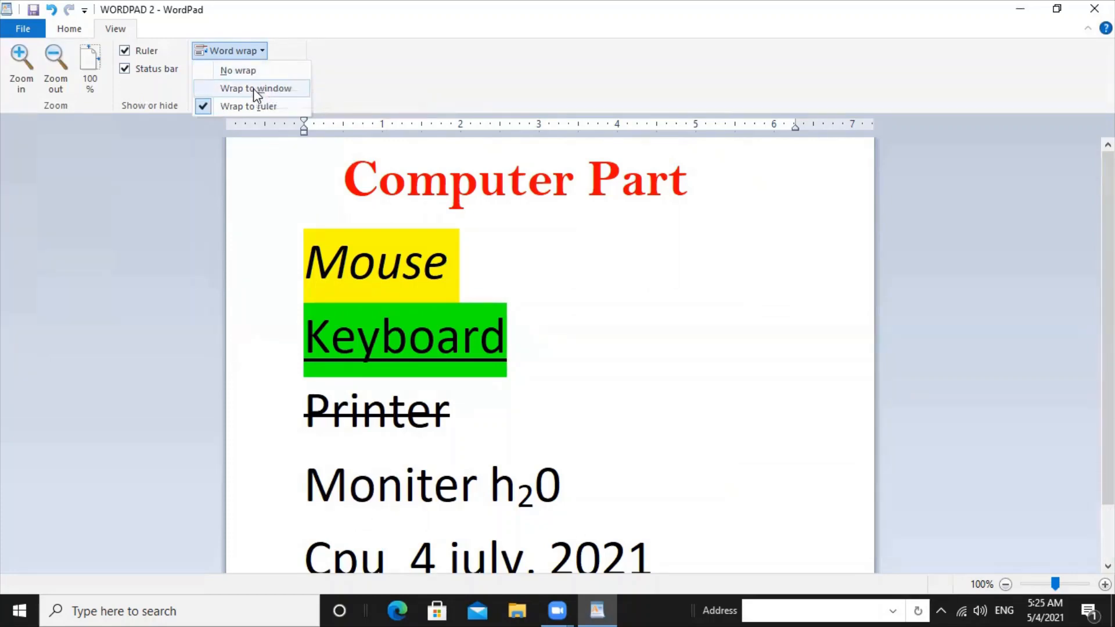
{"action": "left_click", "coordinate": [467, 238]}
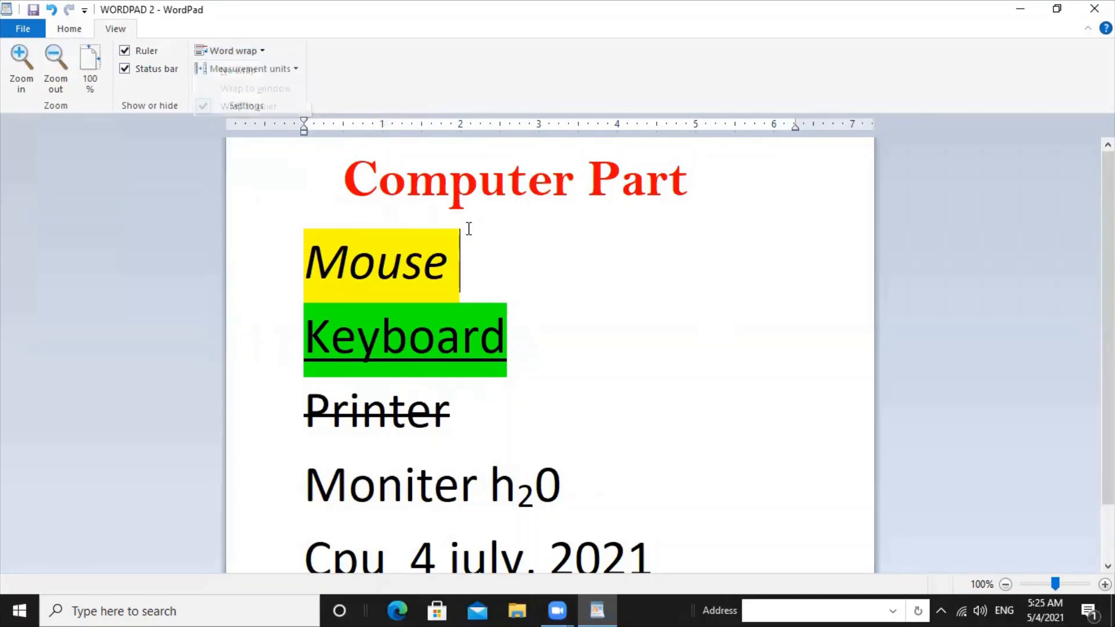
Highlight the Computer Part title in turquoise
{"action": "left_click_drag", "start_coordinate": [704, 198], "coordinate": [385, 182]}
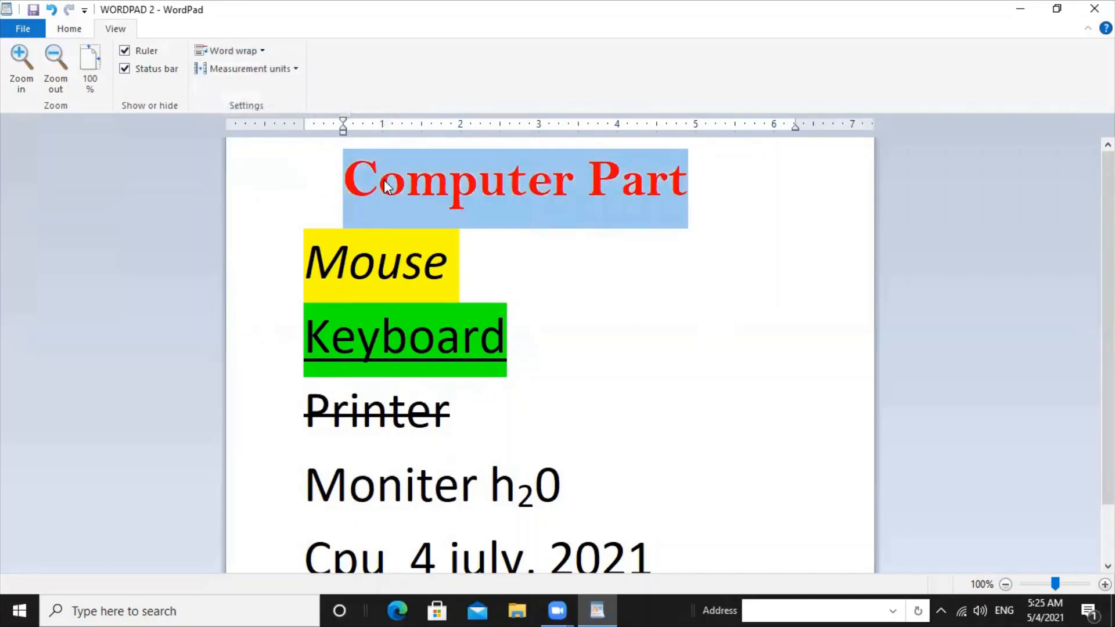
{"action": "left_click", "coordinate": [69, 28]}
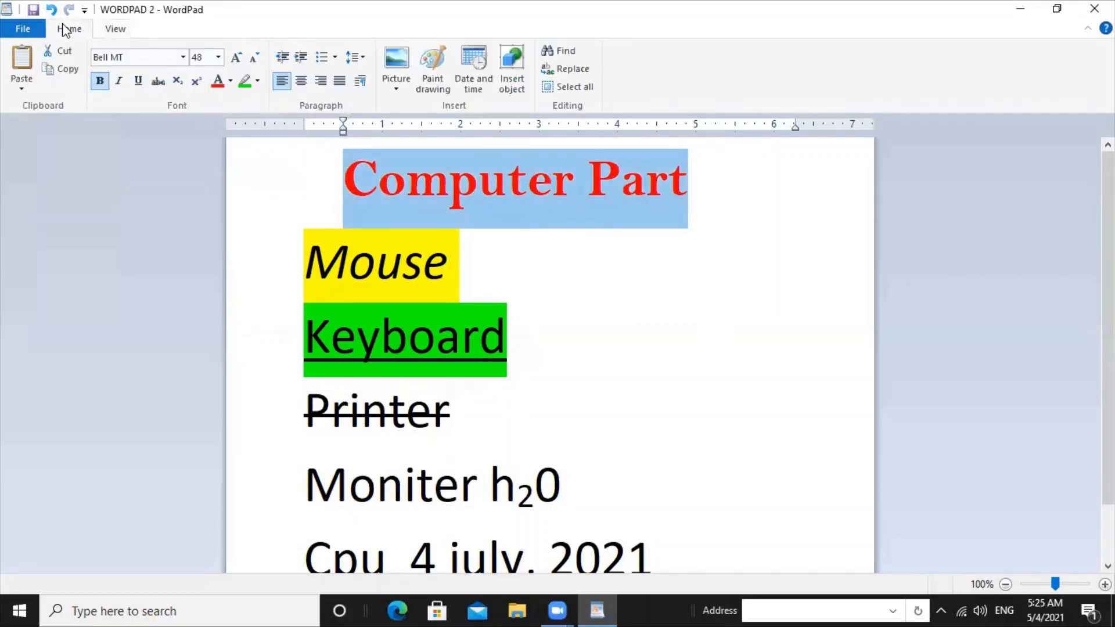
{"action": "left_click", "coordinate": [258, 81]}
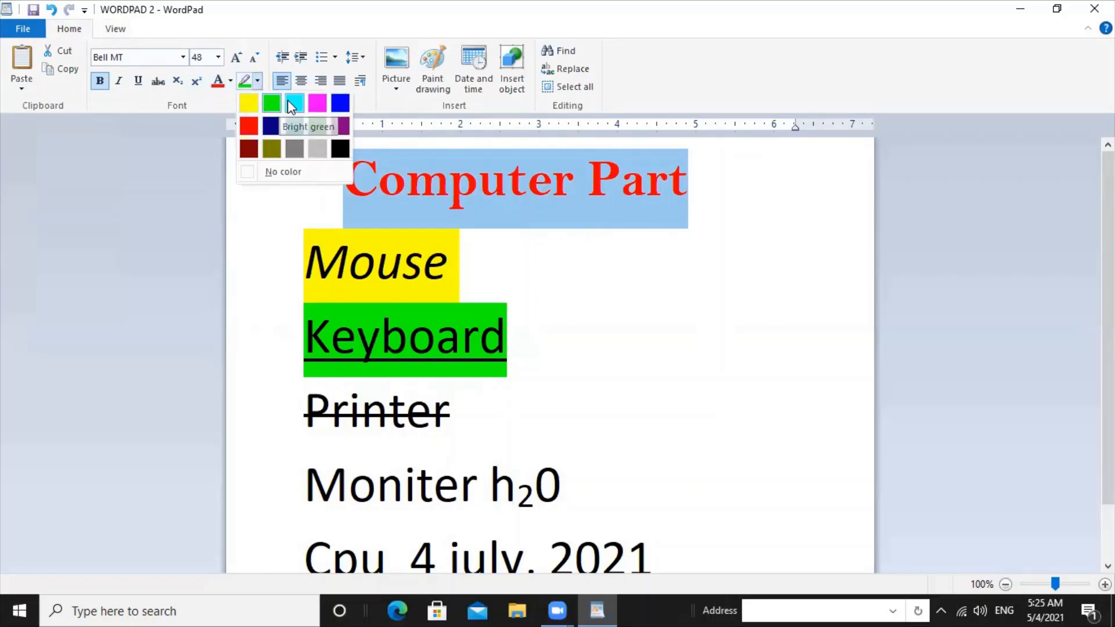
{"action": "left_click", "coordinate": [290, 103]}
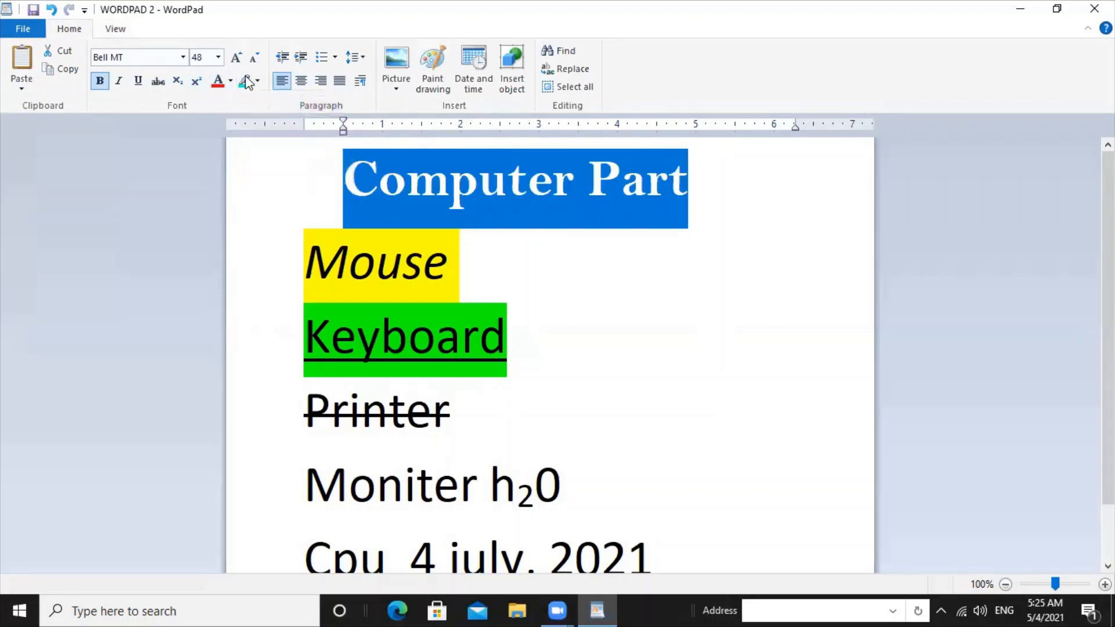
Grow the title's font size to 72, shrink it back to 48 and clear the selection
{"action": "left_click", "coordinate": [235, 61]}
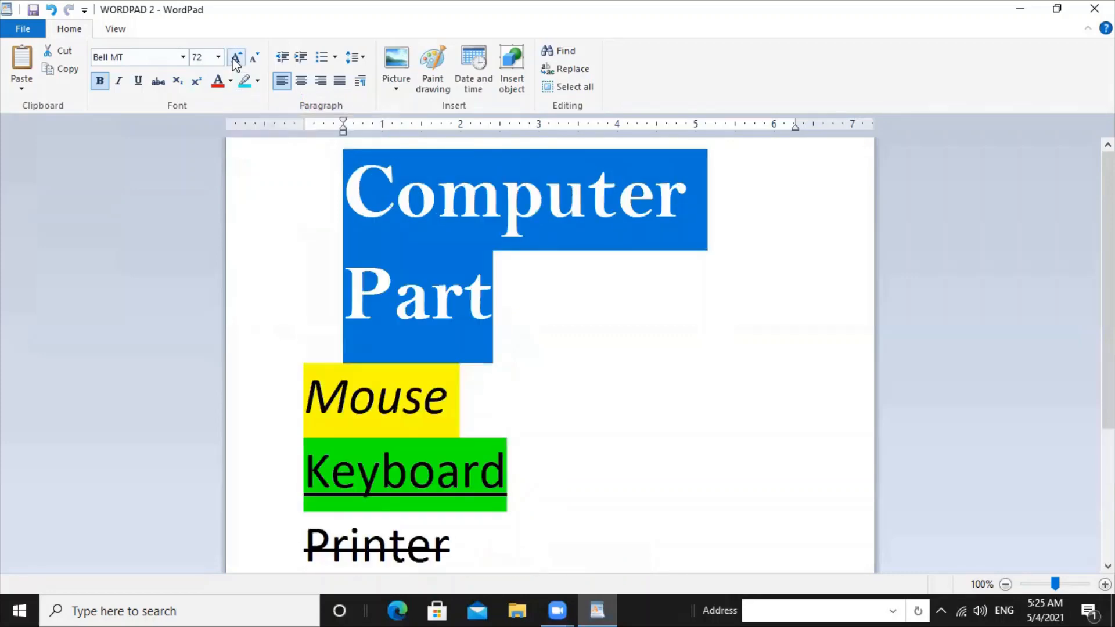
{"action": "left_click", "coordinate": [251, 60]}
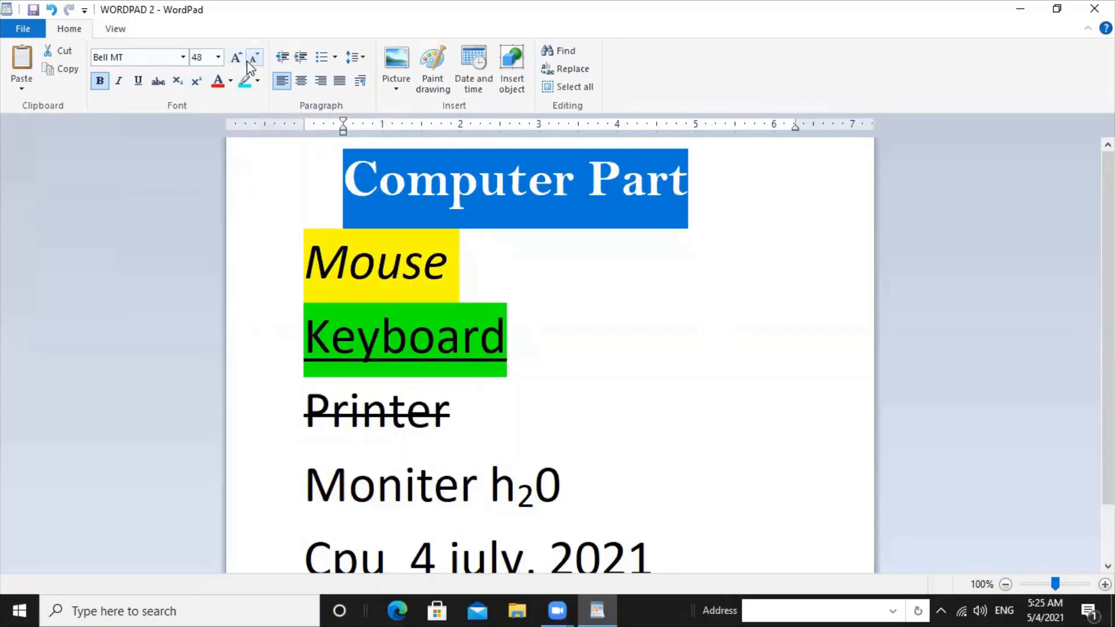
{"action": "left_click", "coordinate": [542, 419]}
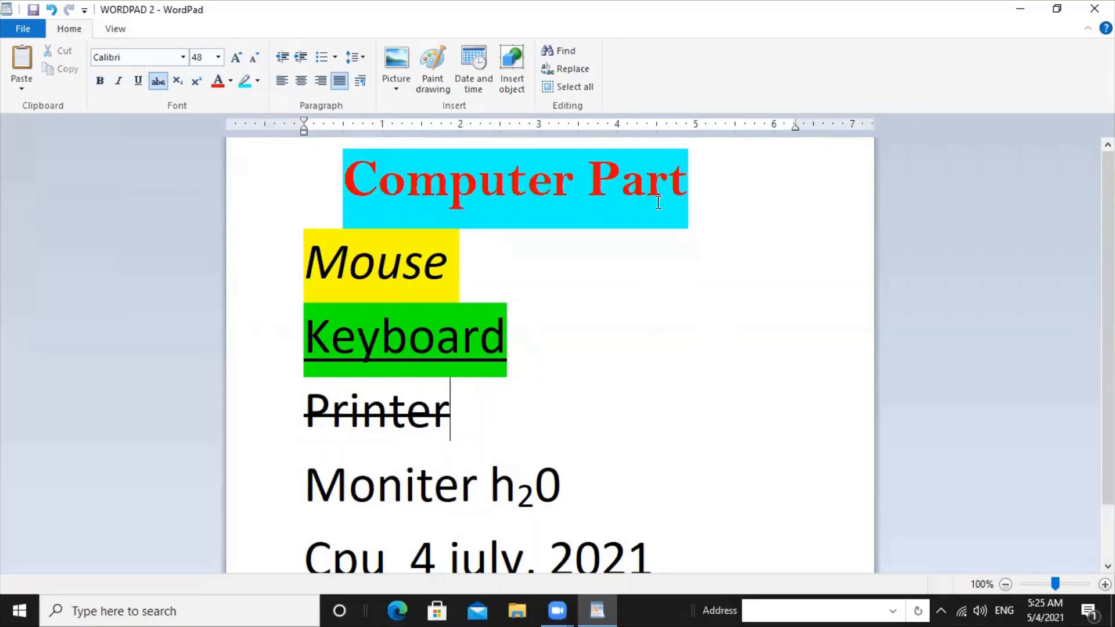
Change the font of the Computer Part title to Barlow Condensed Medium
{"action": "left_click_drag", "start_coordinate": [705, 164], "coordinate": [510, 184]}
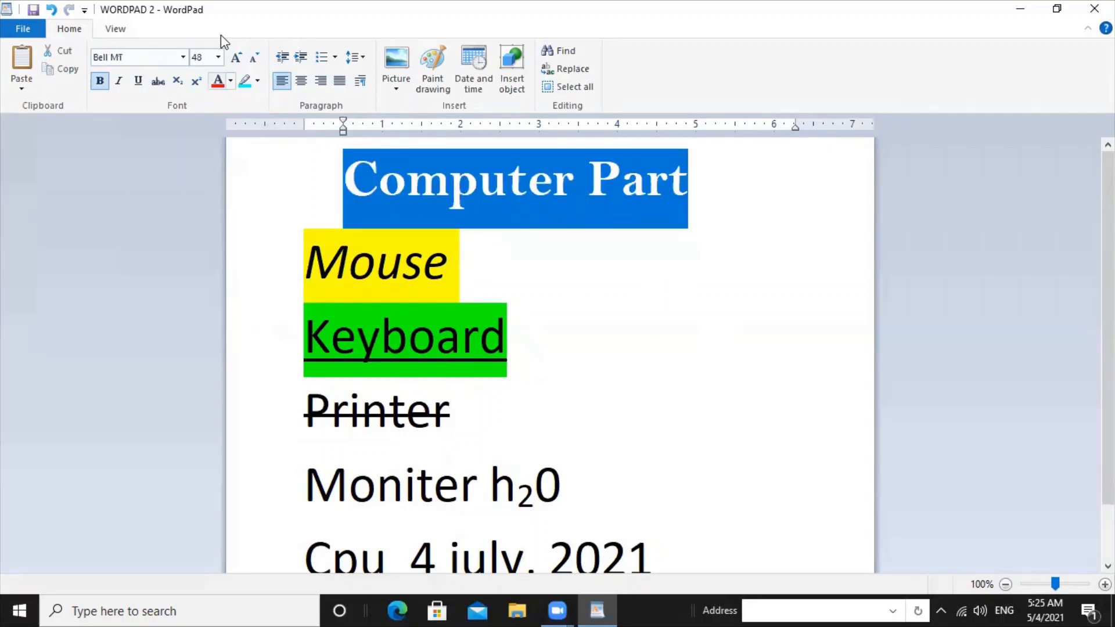
{"action": "left_click", "coordinate": [183, 56]}
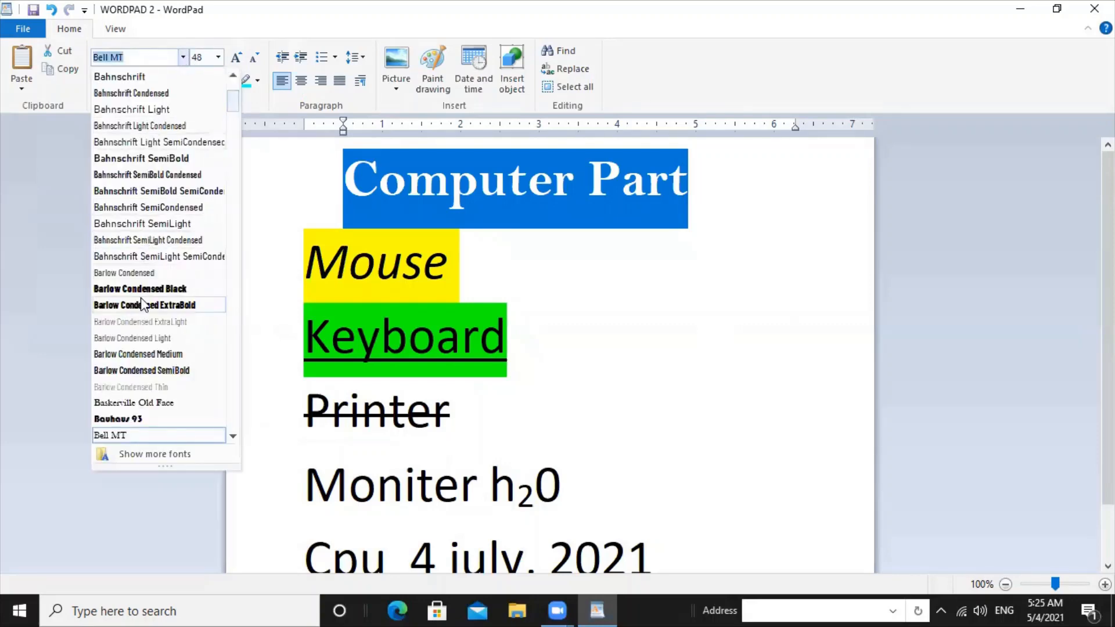
{"action": "left_click", "coordinate": [135, 350]}
{"action": "left_click", "coordinate": [561, 360]}
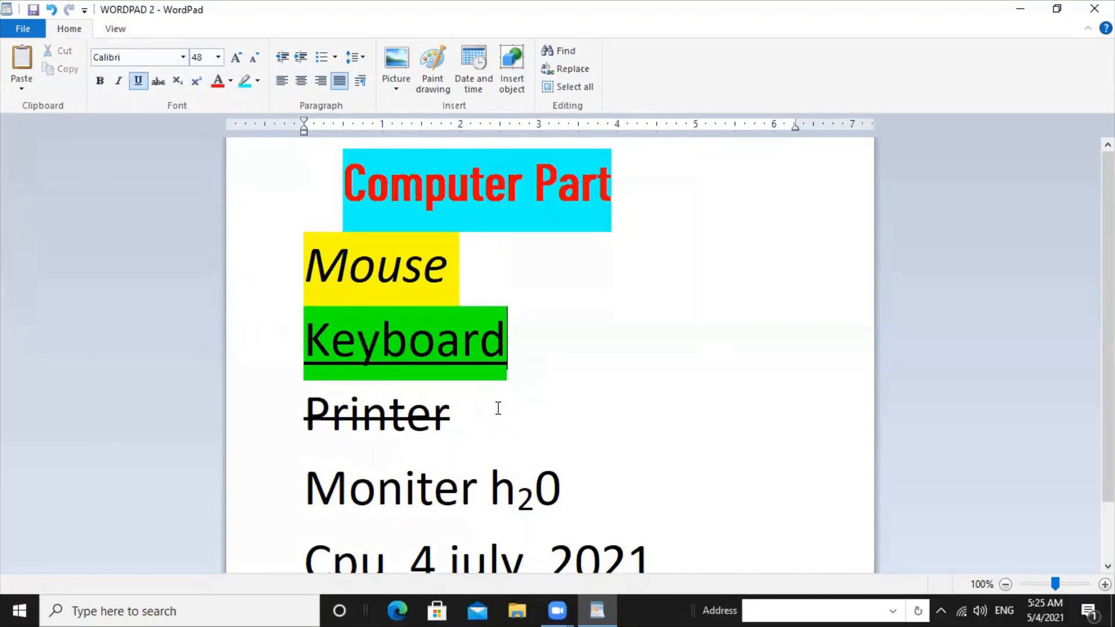
Remove the strikethrough from the word Printer
{"action": "left_click_drag", "start_coordinate": [458, 416], "coordinate": [337, 428]}
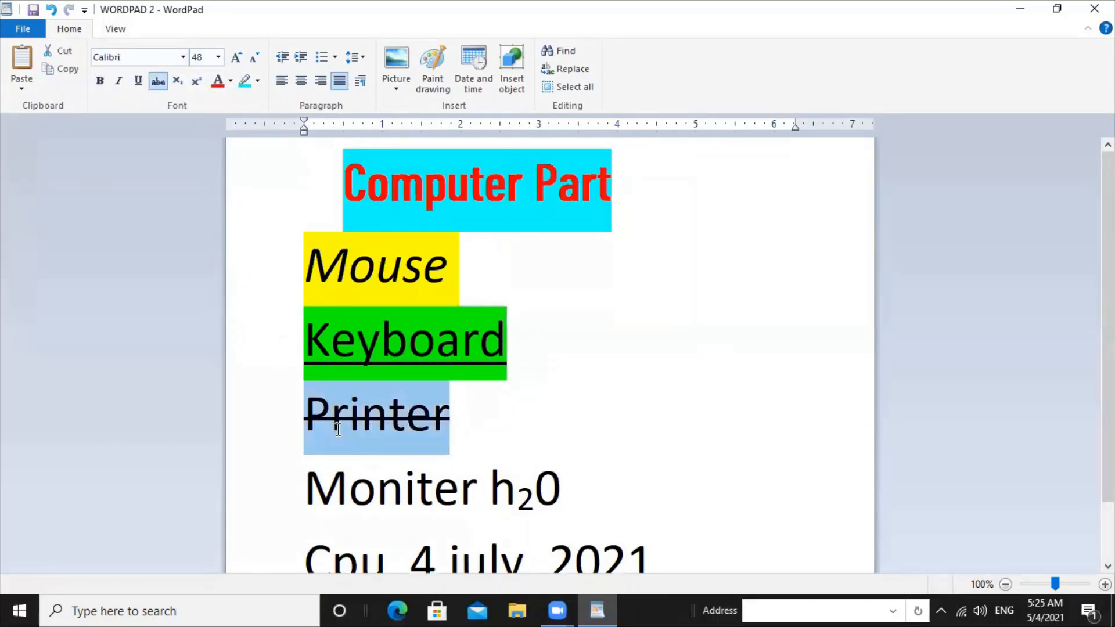
{"action": "left_click", "coordinate": [158, 81]}
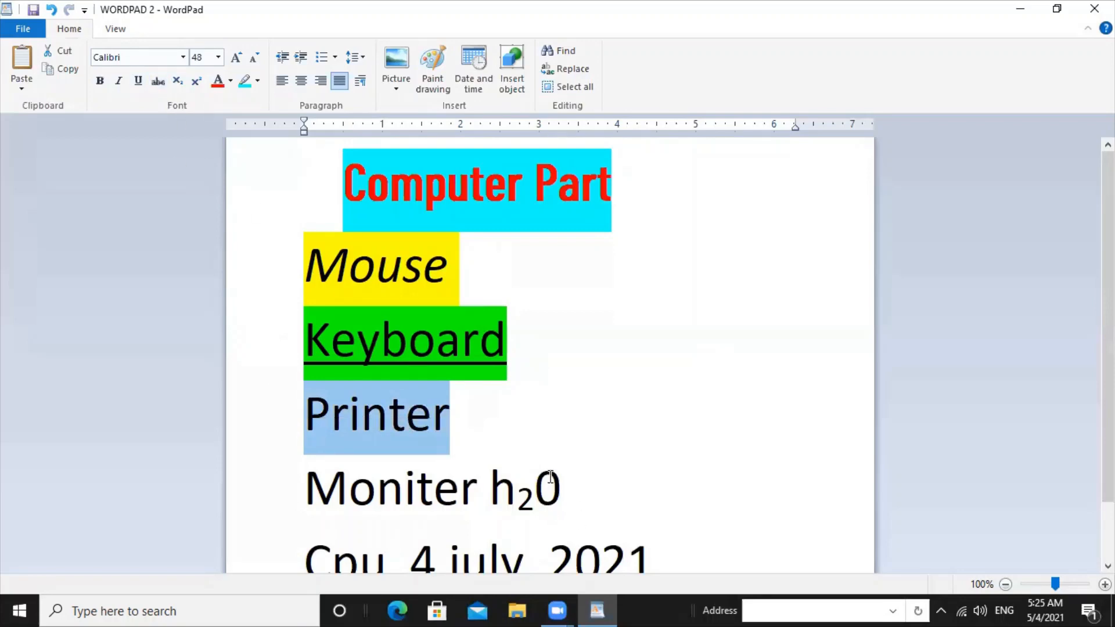
Move the Moniter text in front of the word Printer, undo the move and clear the selection
{"action": "left_click_drag", "start_coordinate": [555, 480], "coordinate": [293, 432]}
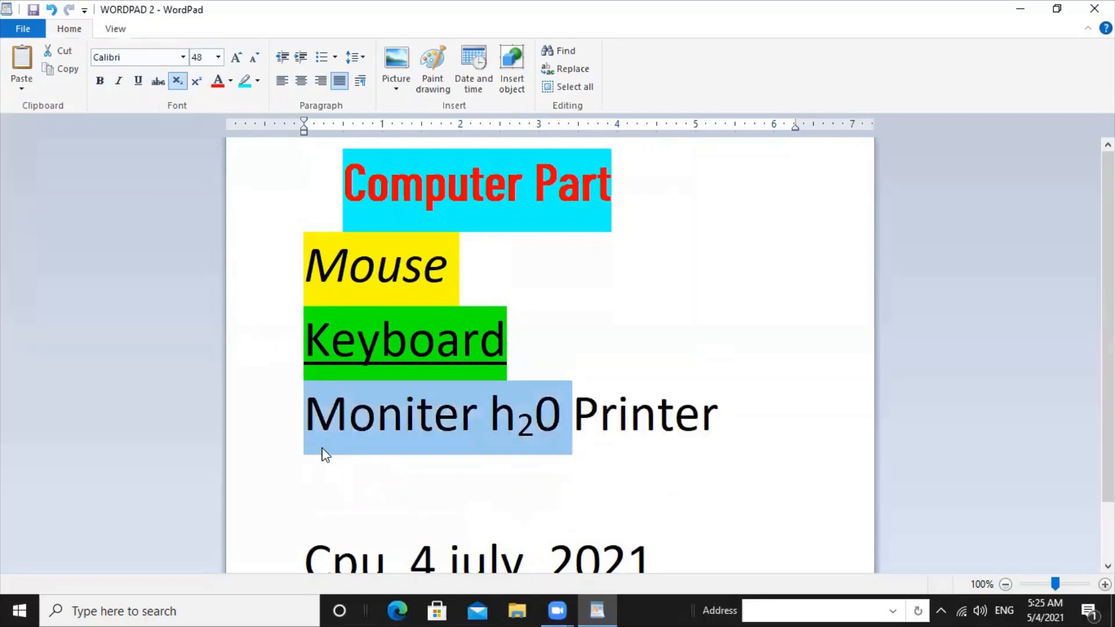
{"action": "key", "text": "ctrl+z"}
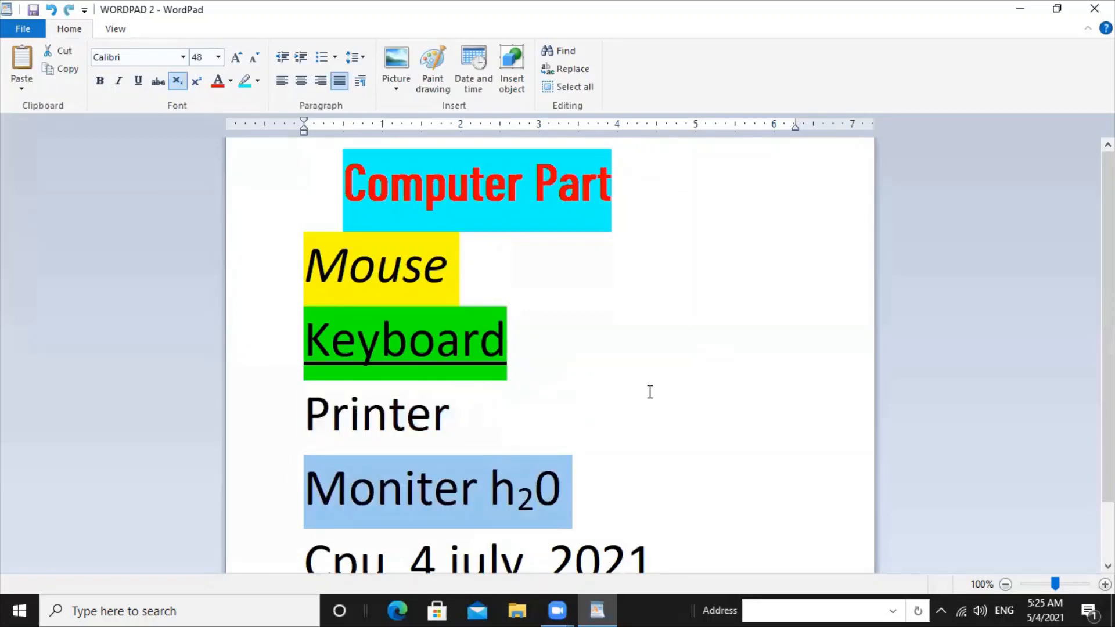
{"action": "left_click", "coordinate": [535, 371]}
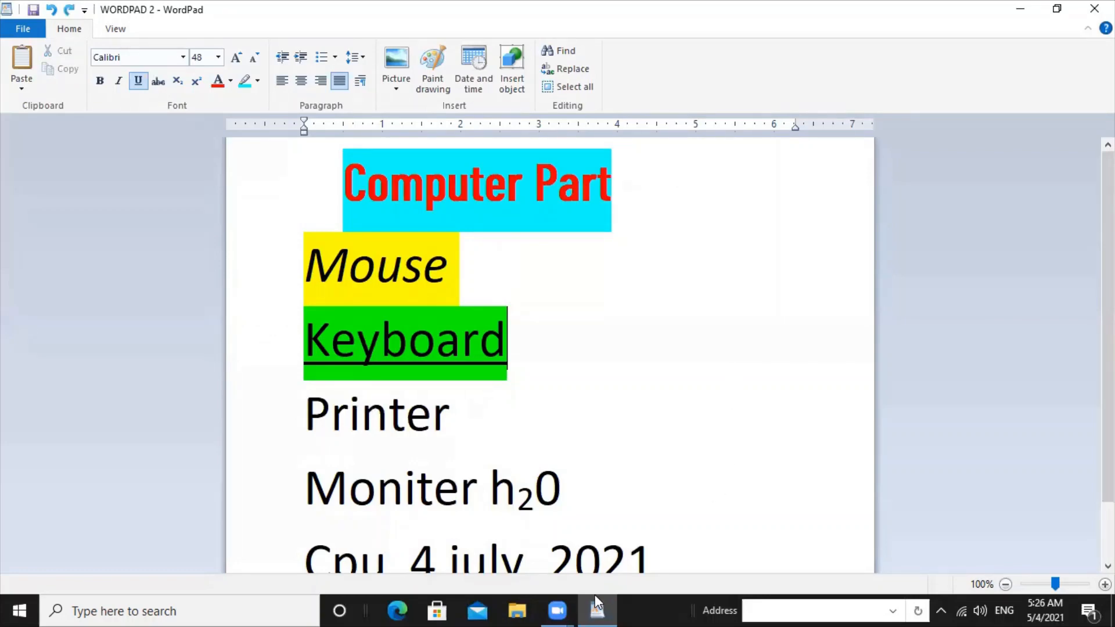
{"action": "mouse_move", "coordinate": [559, 608]}
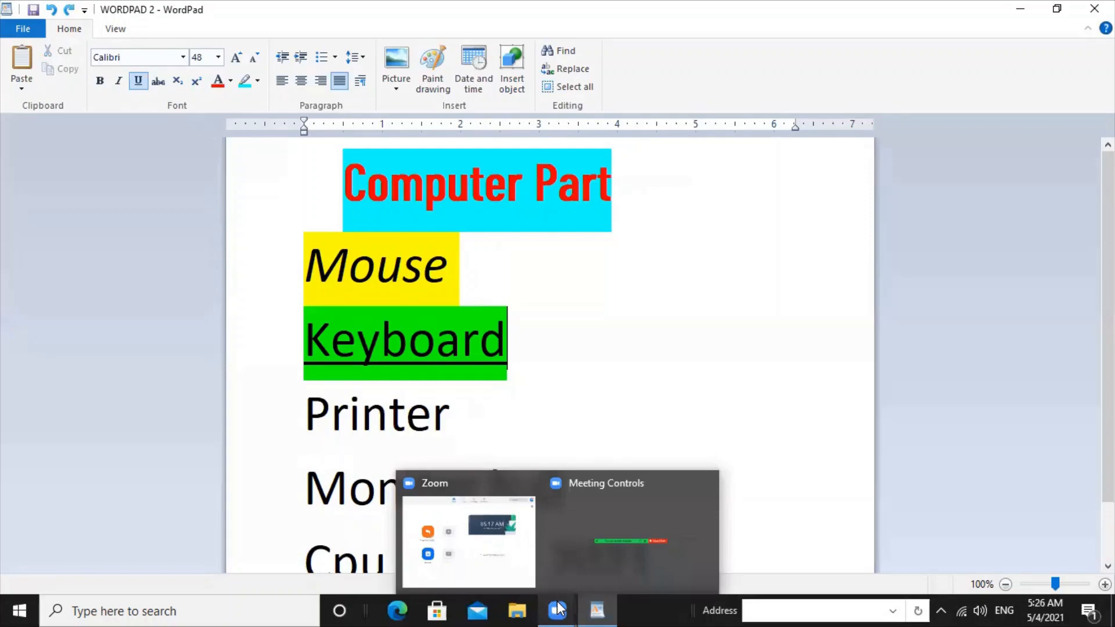
{"action": "left_click", "coordinate": [598, 609]}
{"action": "left_click", "coordinate": [604, 604]}
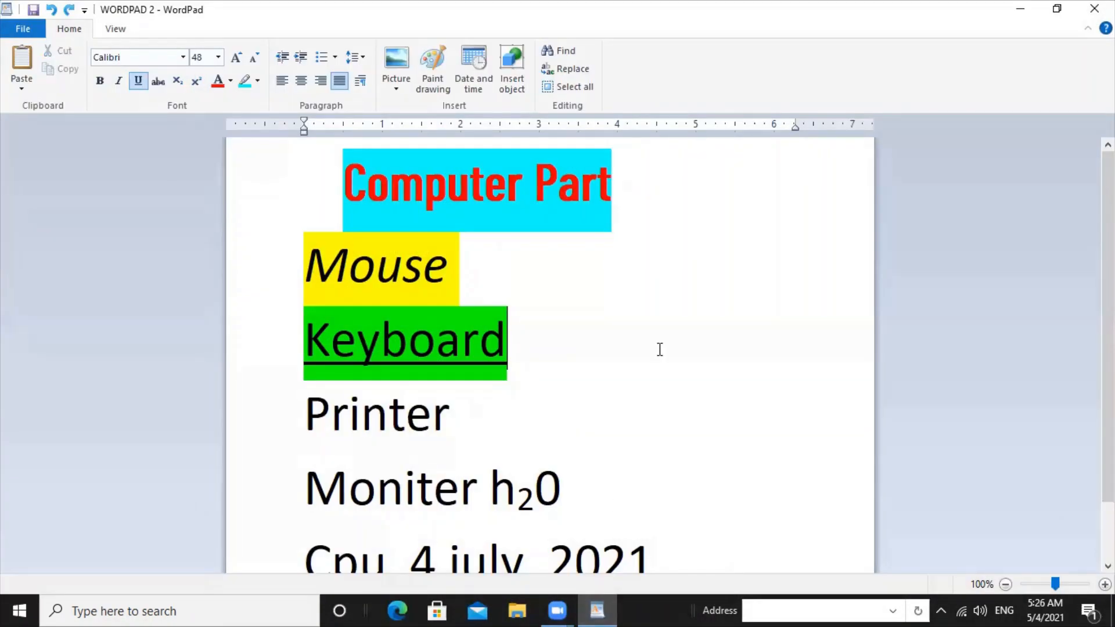